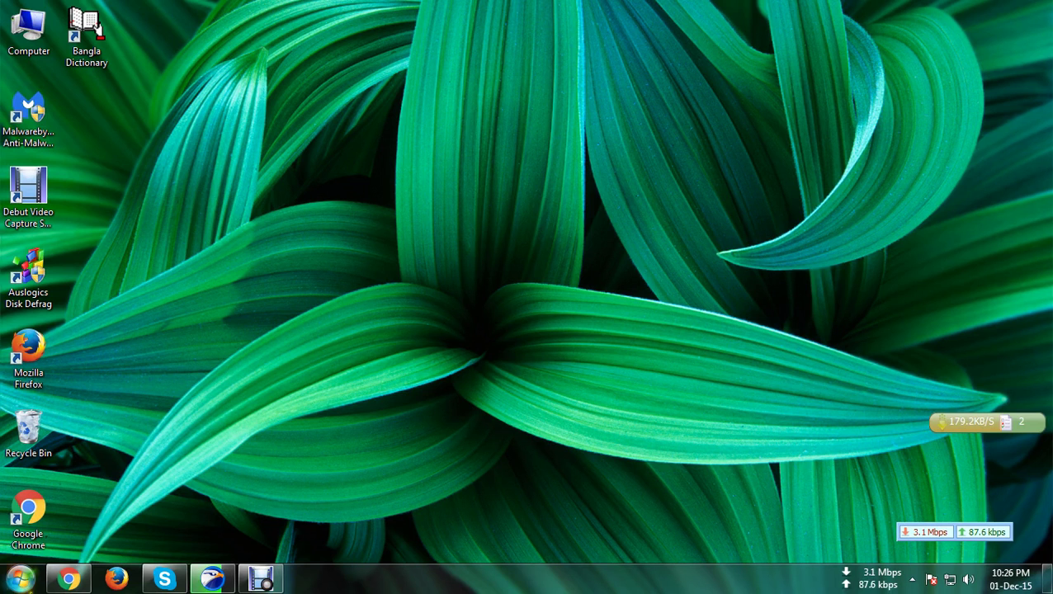
{"action": "left_click", "coordinate": [69, 578]}
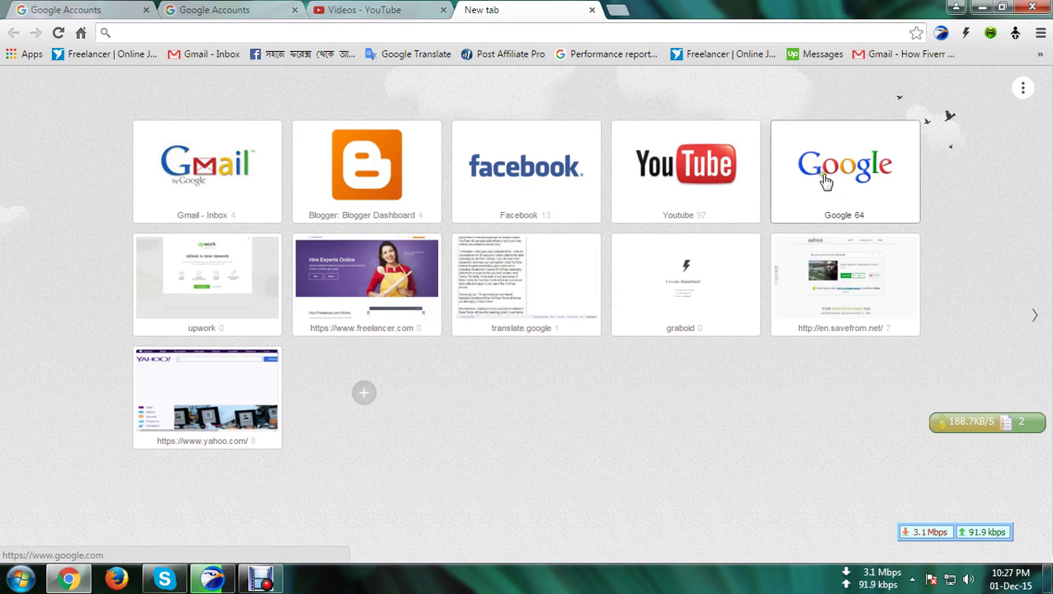
{"action": "left_click", "coordinate": [856, 182]}
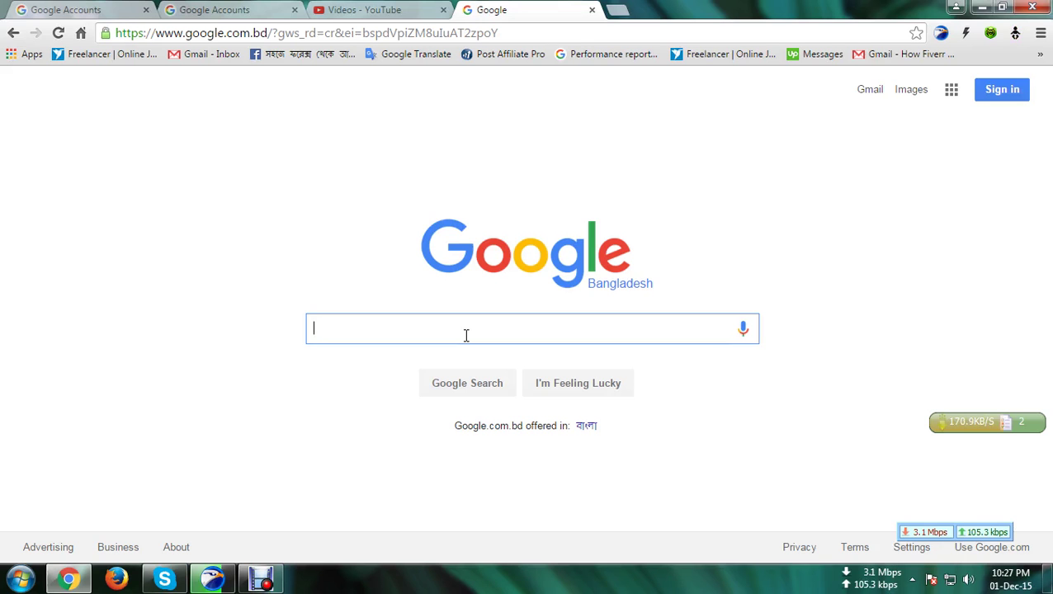
{"action": "type", "text": "www."}
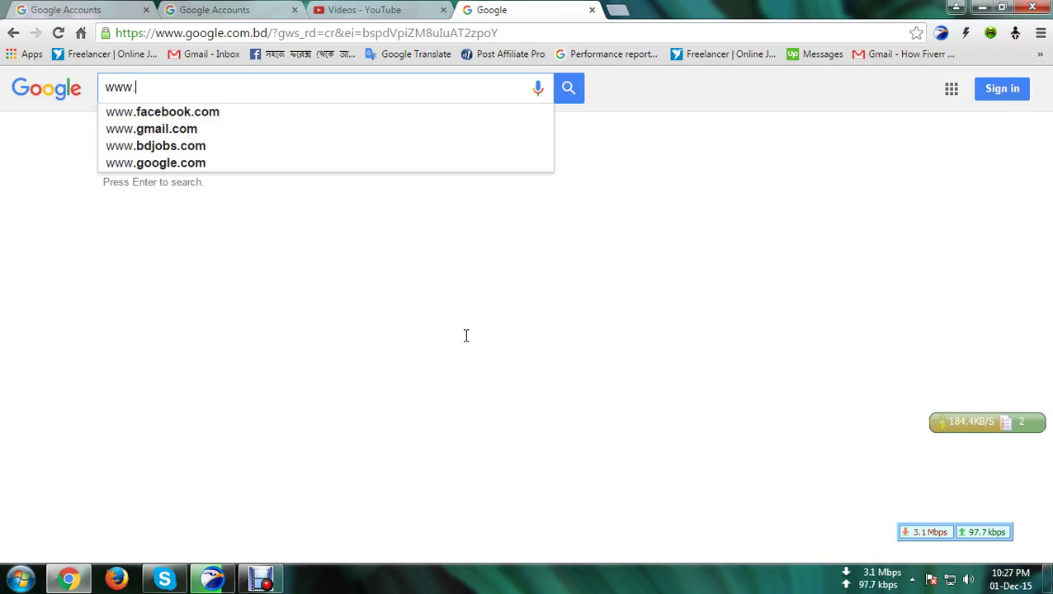
{"action": "type", "text": "gmail.com"}
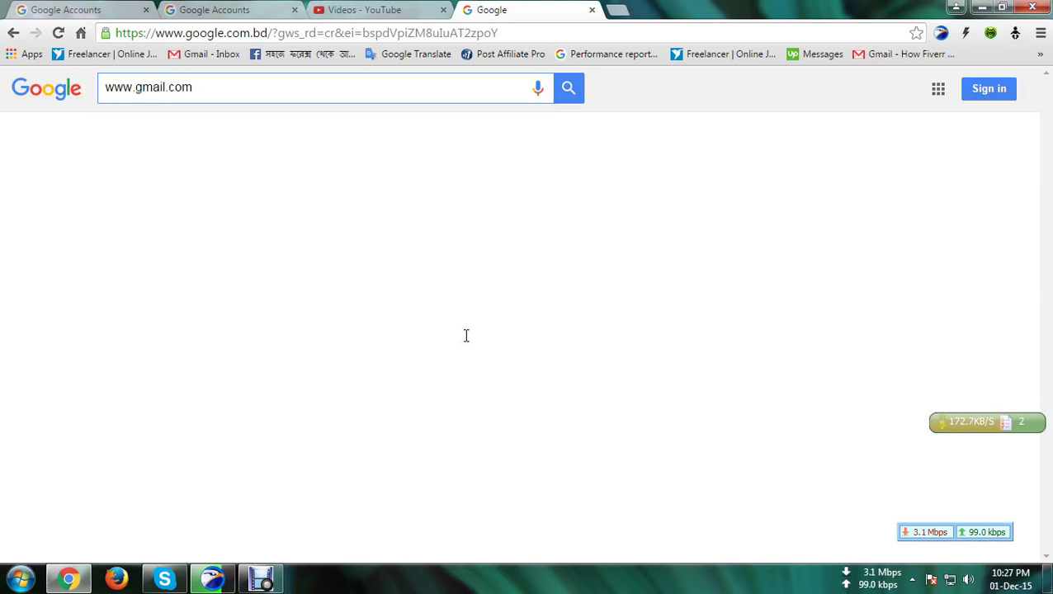
{"action": "key", "text": "Return"}
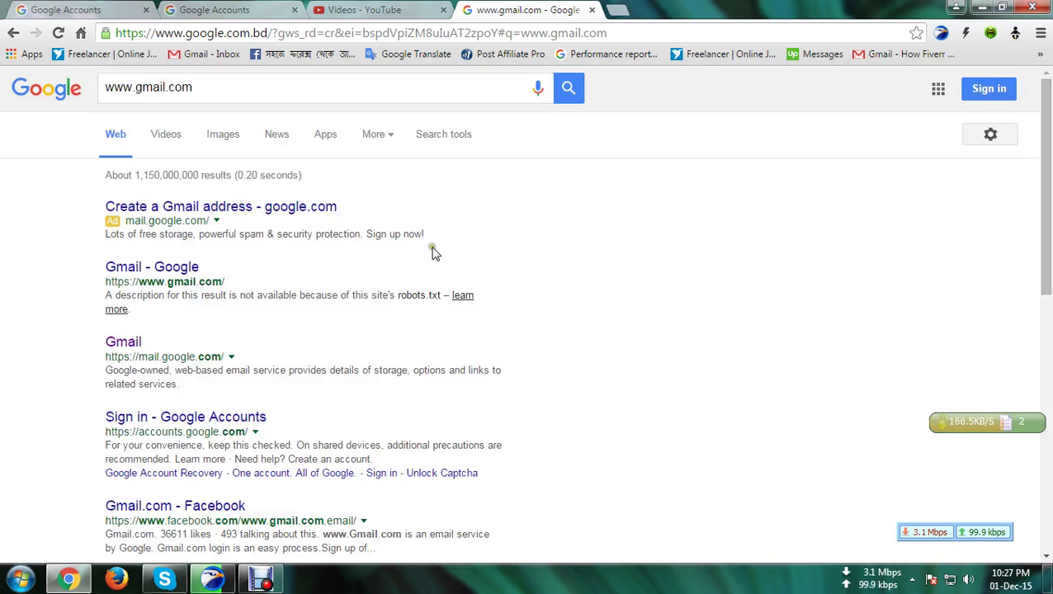
{"action": "left_click", "coordinate": [124, 343]}
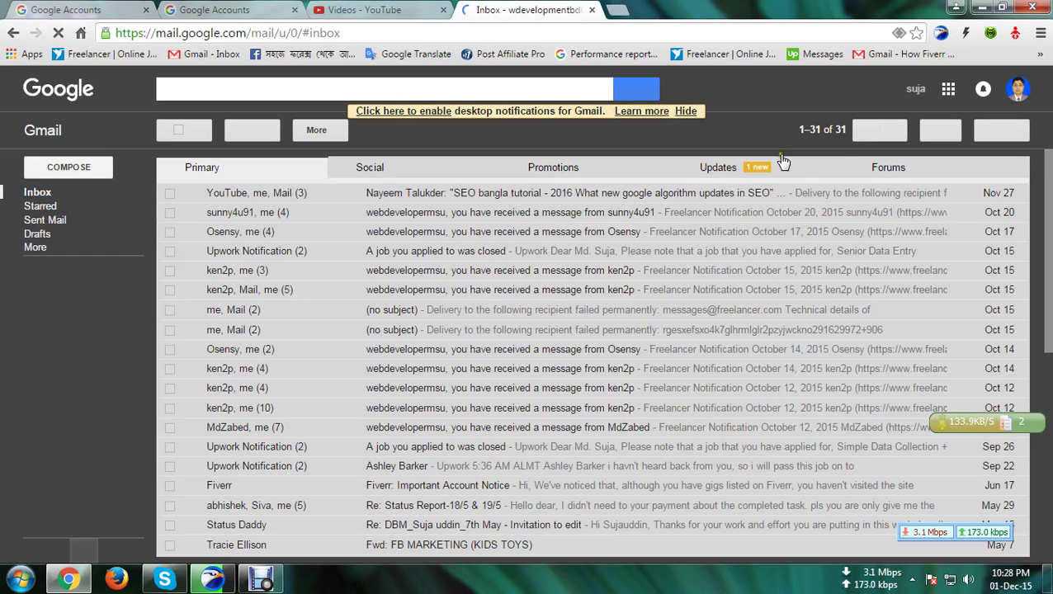
- Look through the inbox's Updates and Social categories and return to the Primary category
{"action": "left_click", "coordinate": [752, 175]}
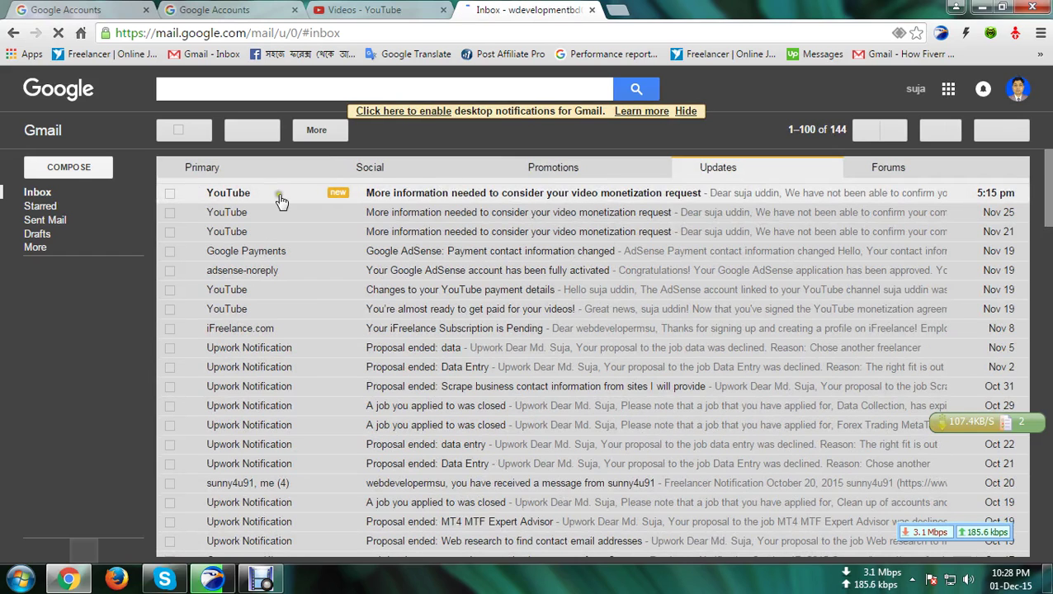
{"action": "left_click", "coordinate": [393, 169]}
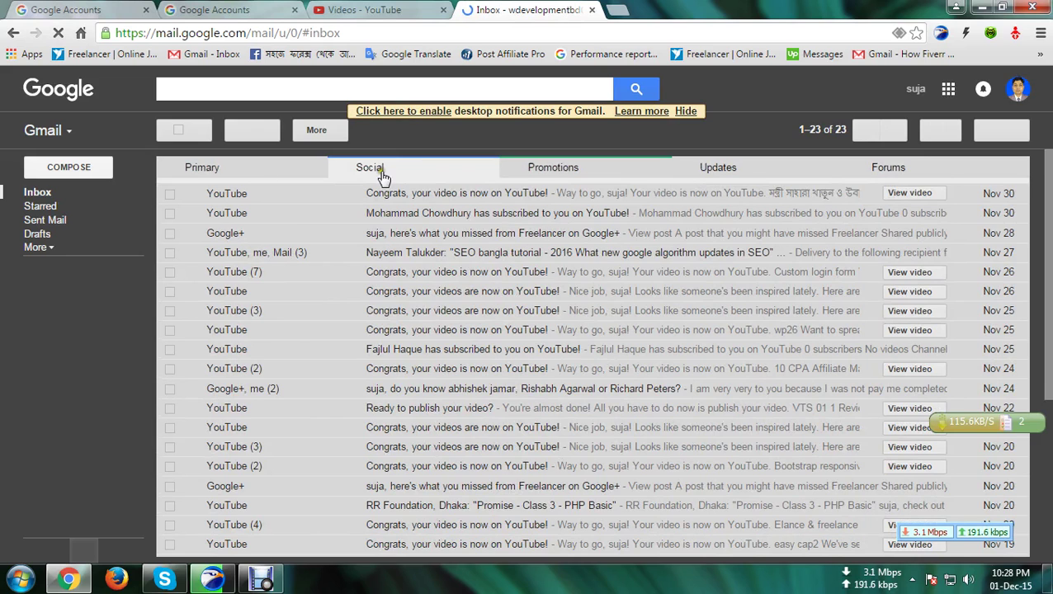
{"action": "left_click", "coordinate": [247, 171]}
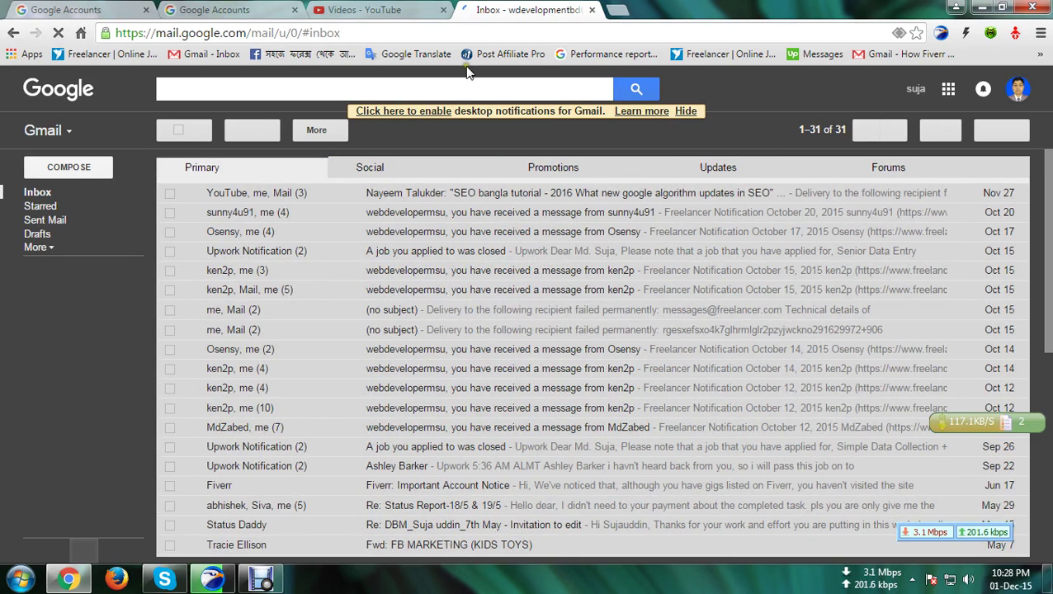
{"action": "left_click", "coordinate": [625, 8]}
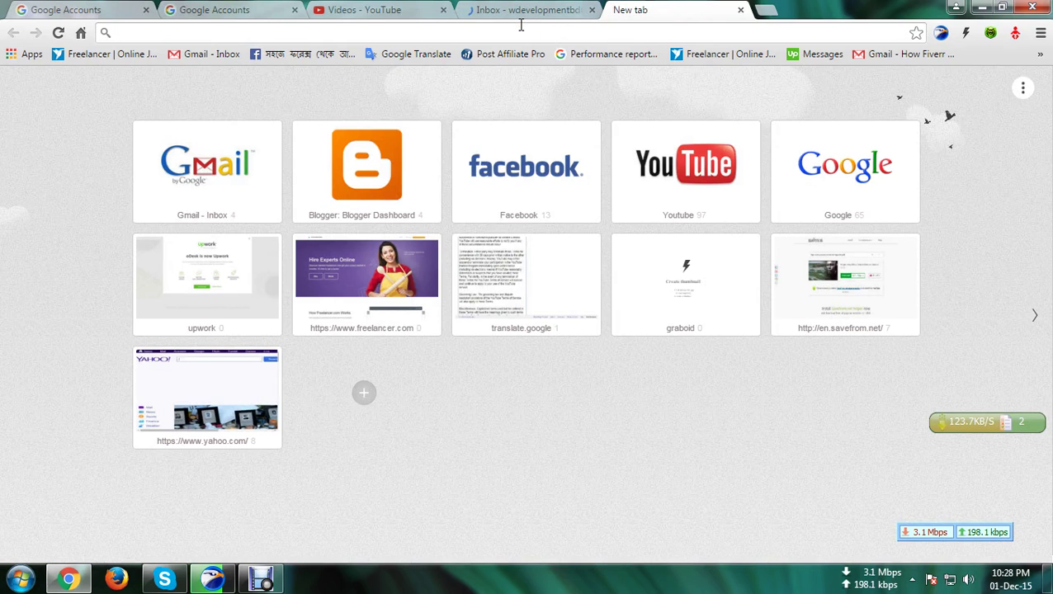
{"action": "type", "text": "www.you"}
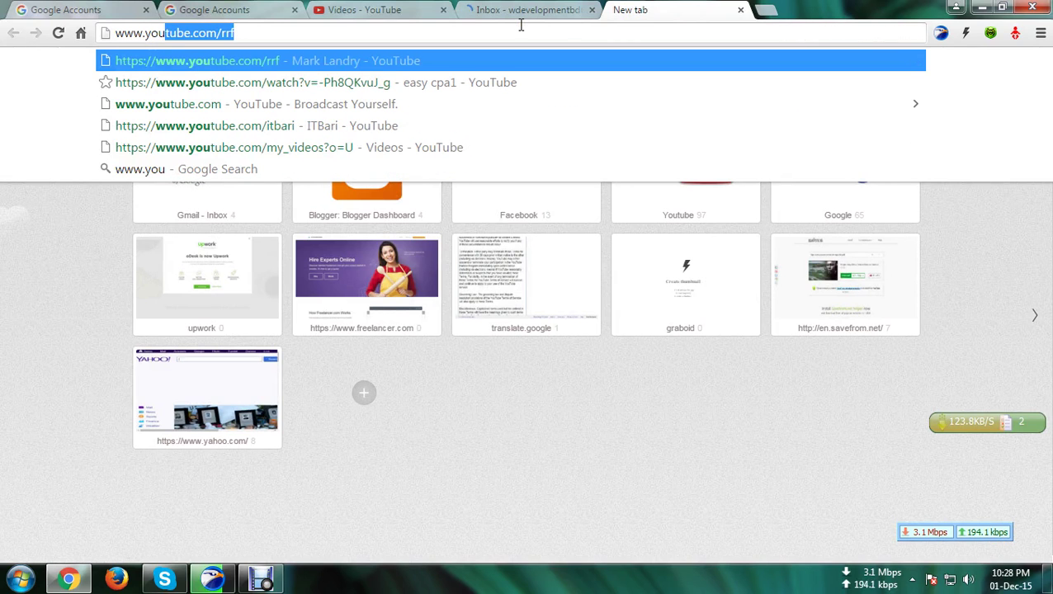
{"action": "type", "text": "t"}
{"action": "key", "text": "Right"}
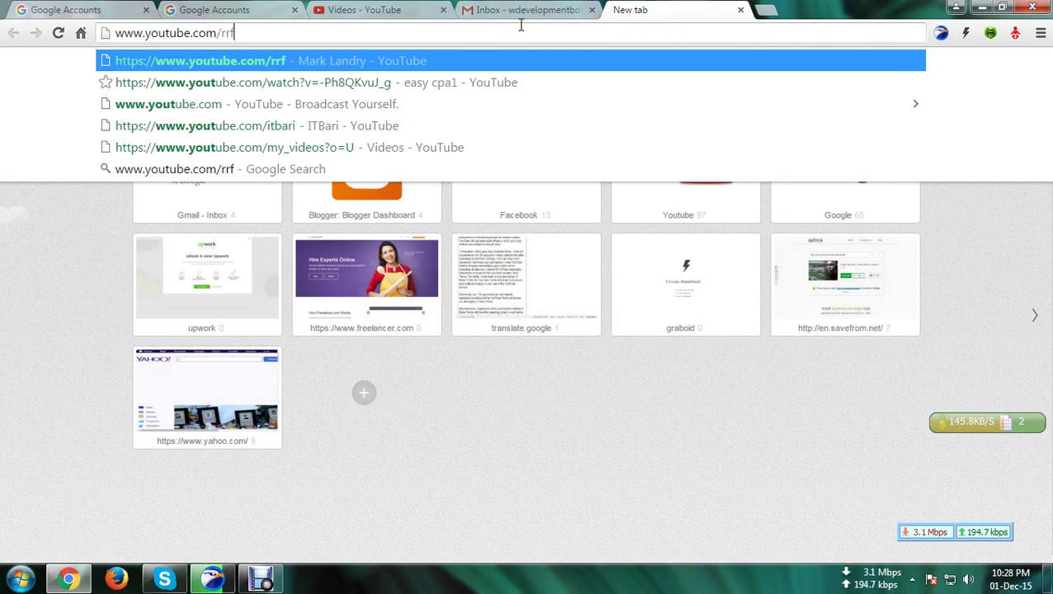
{"action": "key", "text": "BackSpace"}
{"action": "key", "text": "BackSpace"}
{"action": "key", "text": "BackSpace"}
{"action": "key", "text": "BackSpace"}
{"action": "key", "text": "Return"}
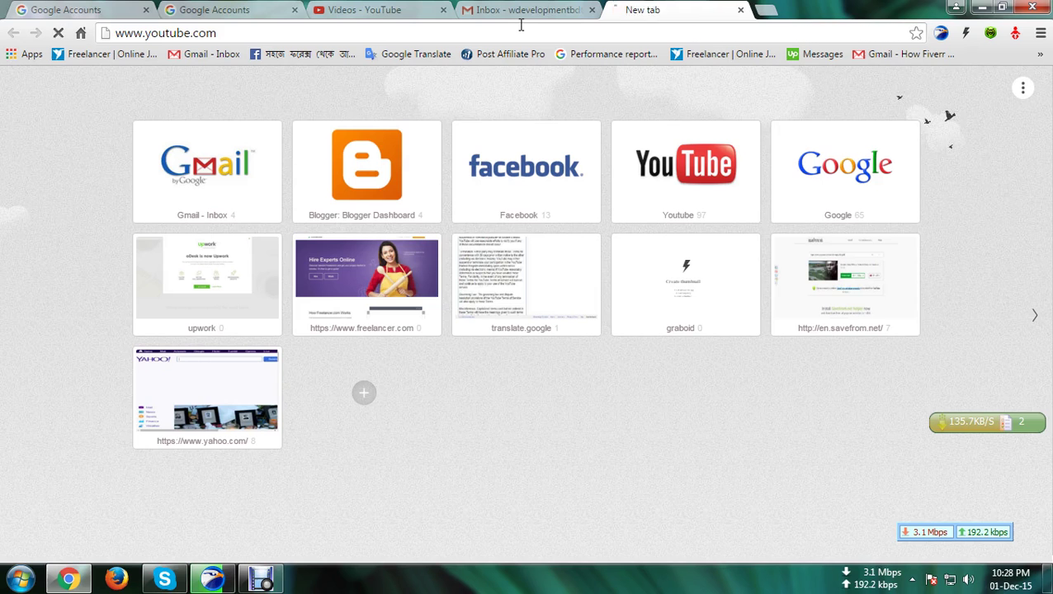
- Load Google in another new tab and close the two Google Accounts tabs and the old YouTube Videos tab
{"action": "left_click", "coordinate": [768, 10]}
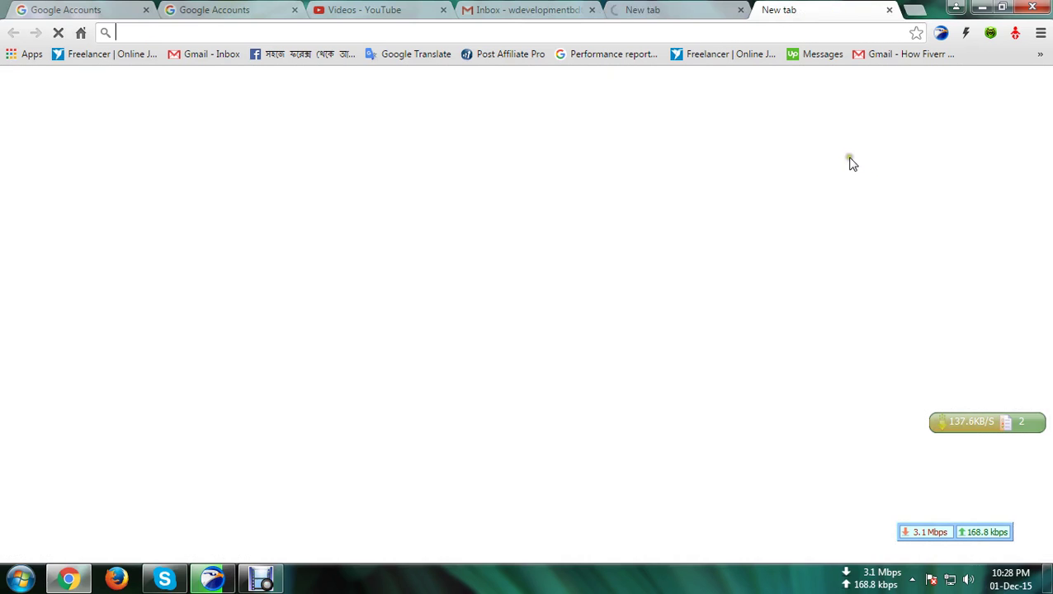
{"action": "left_click", "coordinate": [854, 213]}
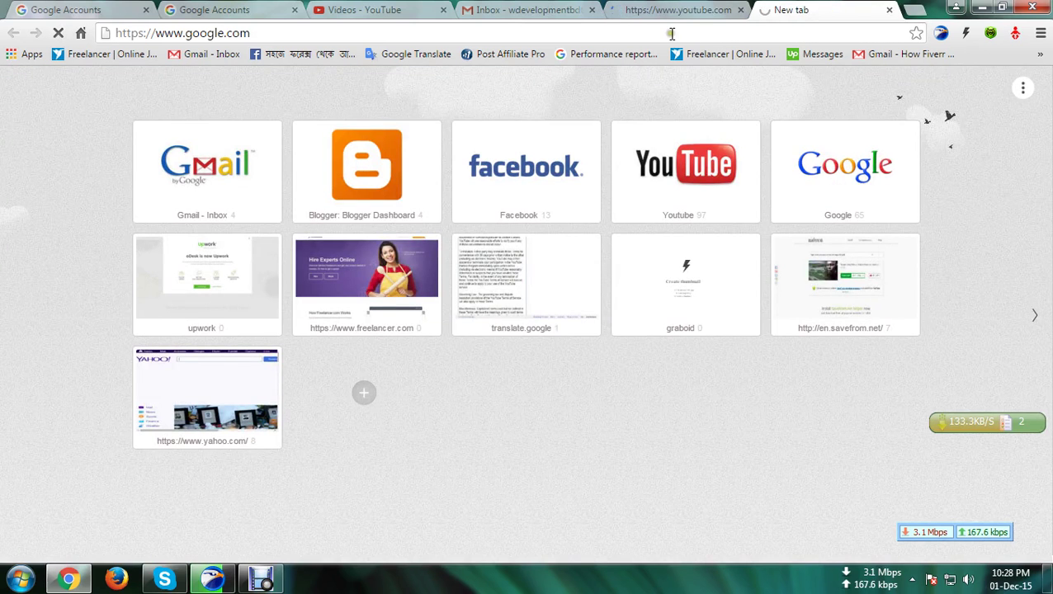
{"action": "left_click", "coordinate": [144, 11]}
{"action": "left_click", "coordinate": [144, 11]}
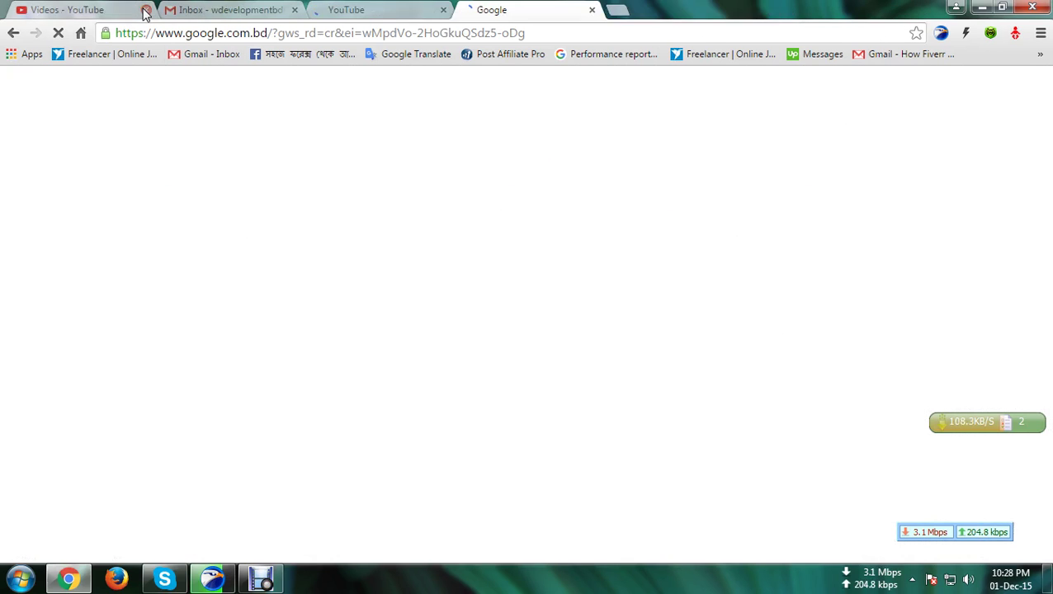
{"action": "left_click", "coordinate": [145, 11]}
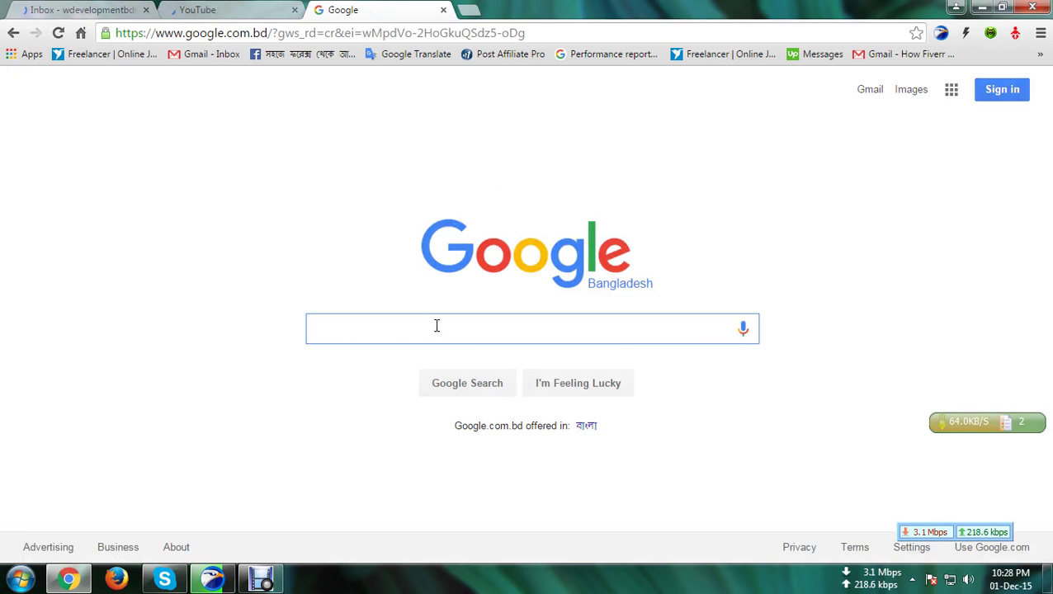
- Search Google for youtube and open the YouTube site from the results
{"action": "type", "text": "youtu"}
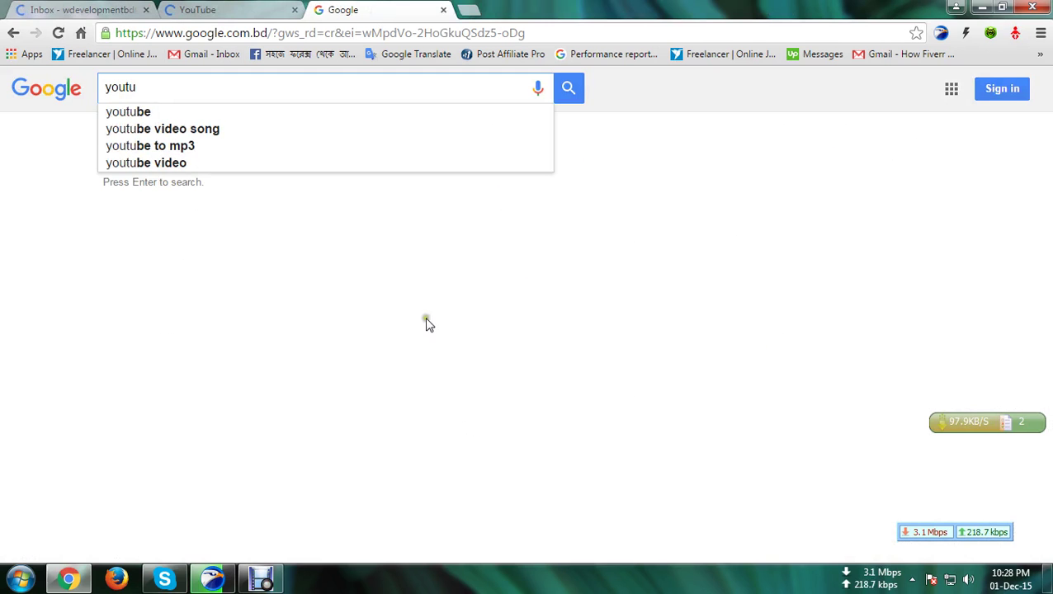
{"action": "left_click", "coordinate": [154, 113]}
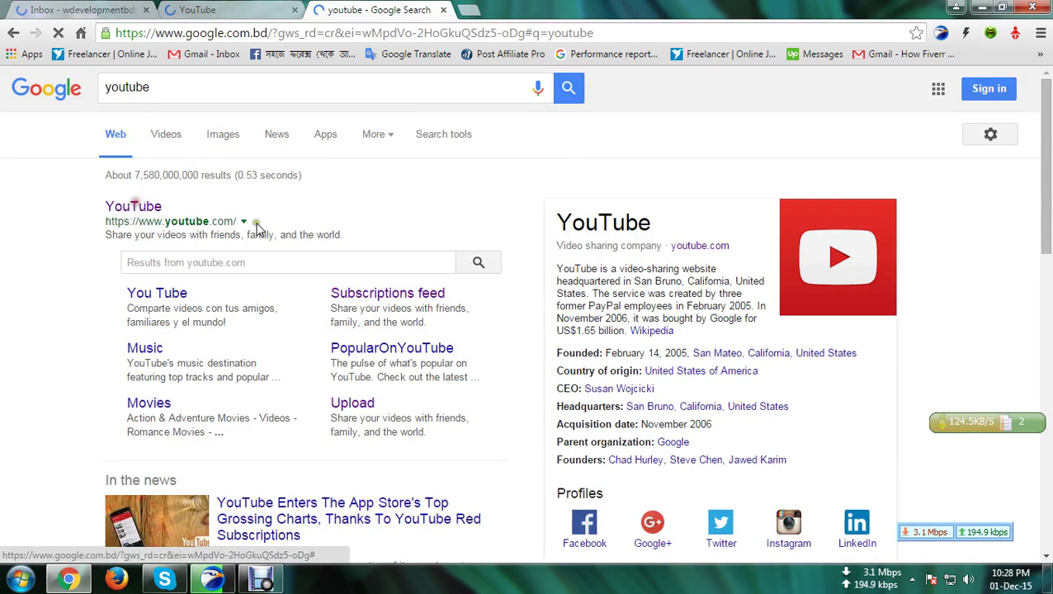
{"action": "left_click", "coordinate": [153, 207]}
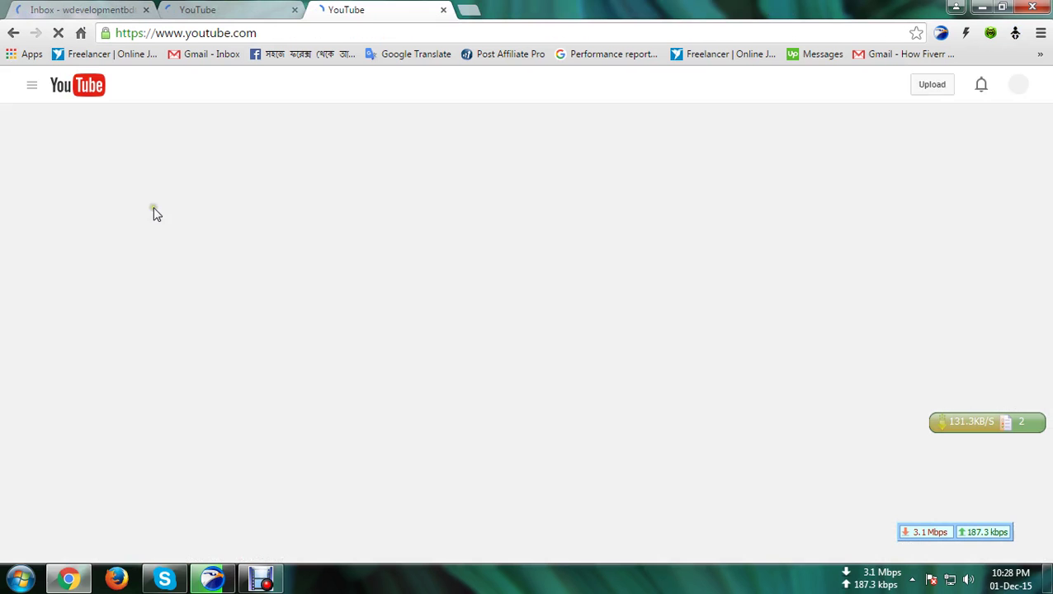
- Compare the two open YouTube tabs and close the duplicate, keeping the one opened from the Google search
{"action": "left_click", "coordinate": [258, 14]}
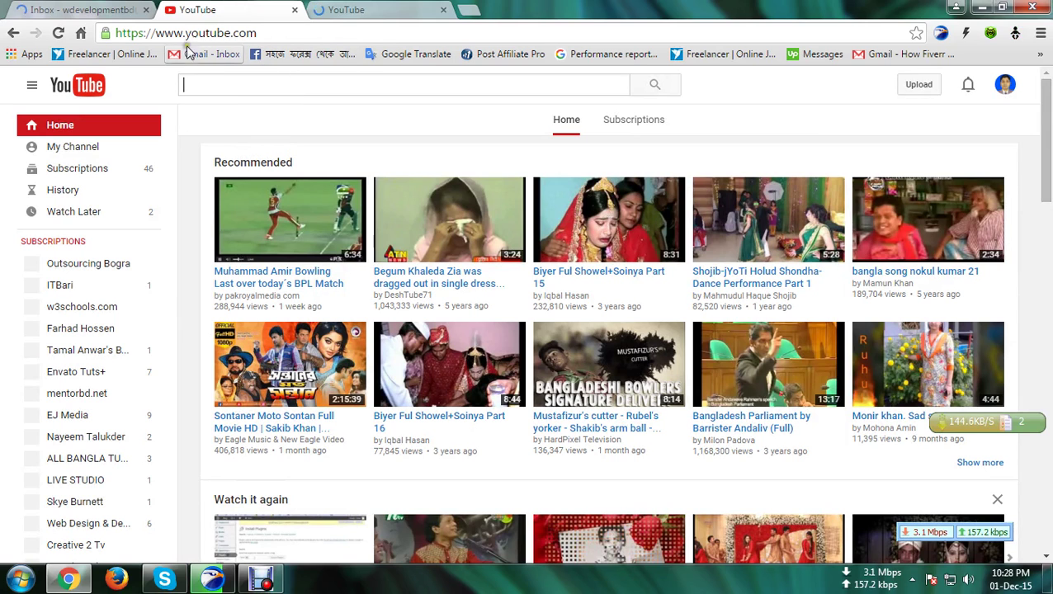
{"action": "left_click", "coordinate": [338, 12]}
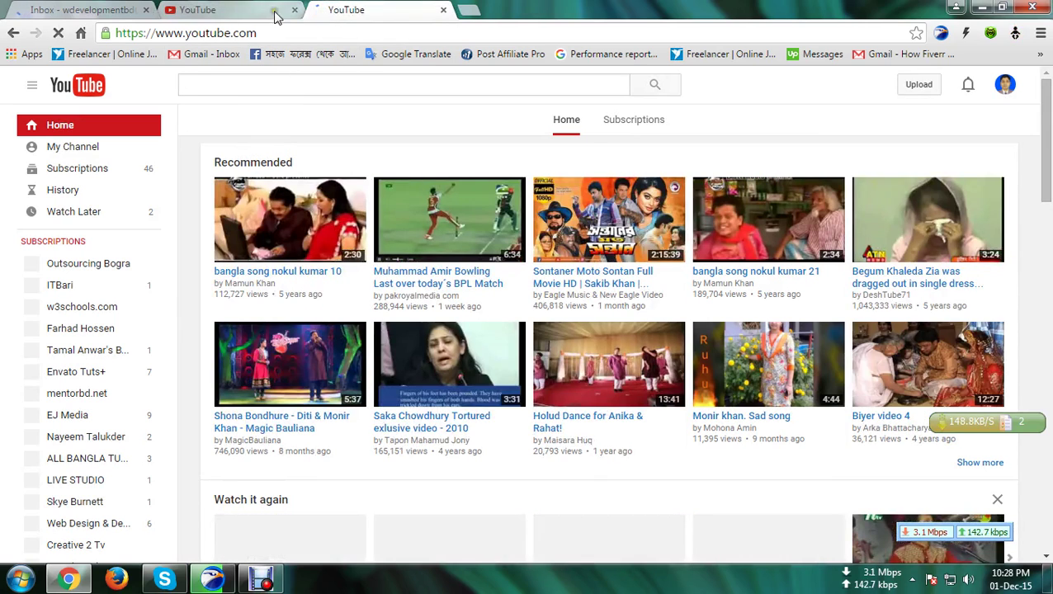
{"action": "left_click", "coordinate": [277, 16]}
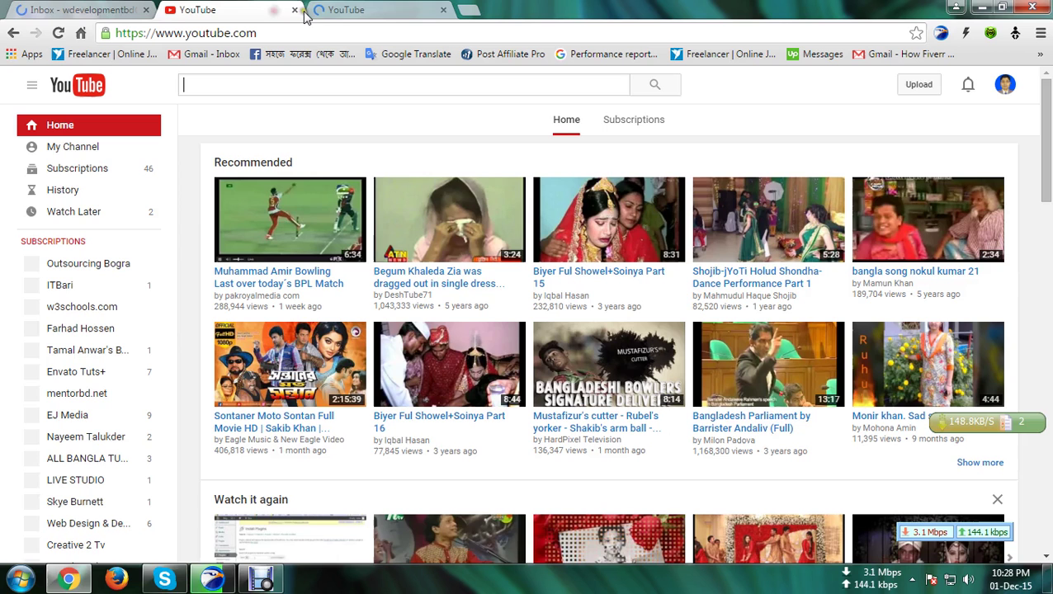
{"action": "left_click", "coordinate": [349, 12]}
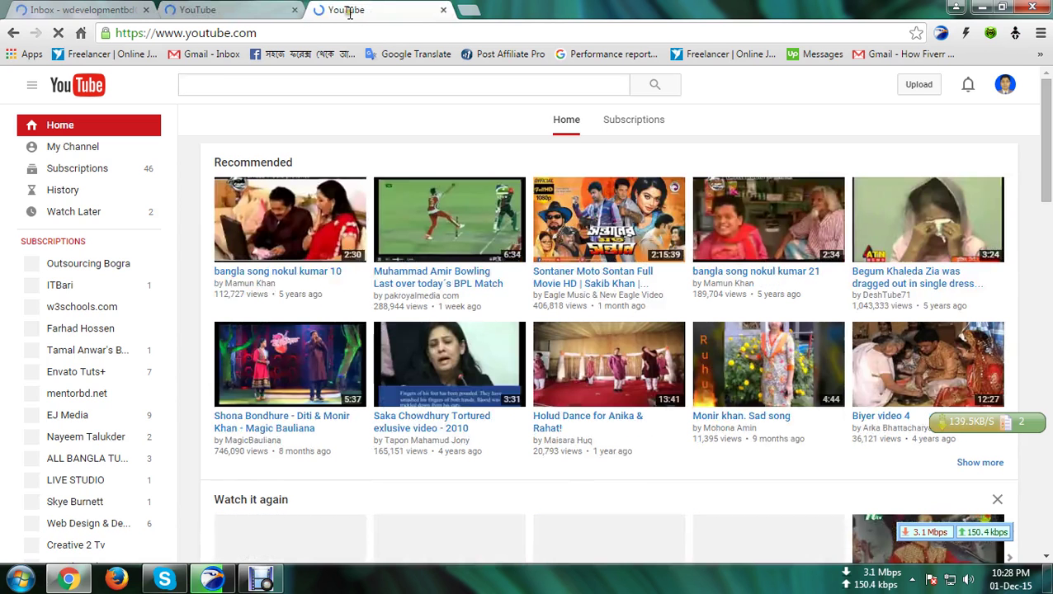
{"action": "left_click", "coordinate": [302, 15]}
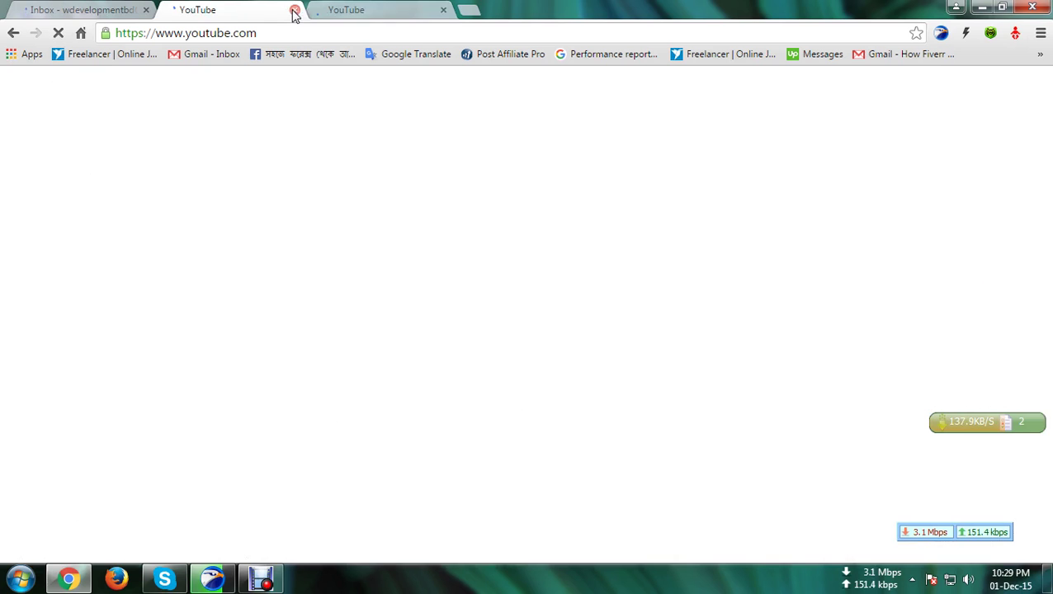
{"action": "left_click", "coordinate": [294, 14]}
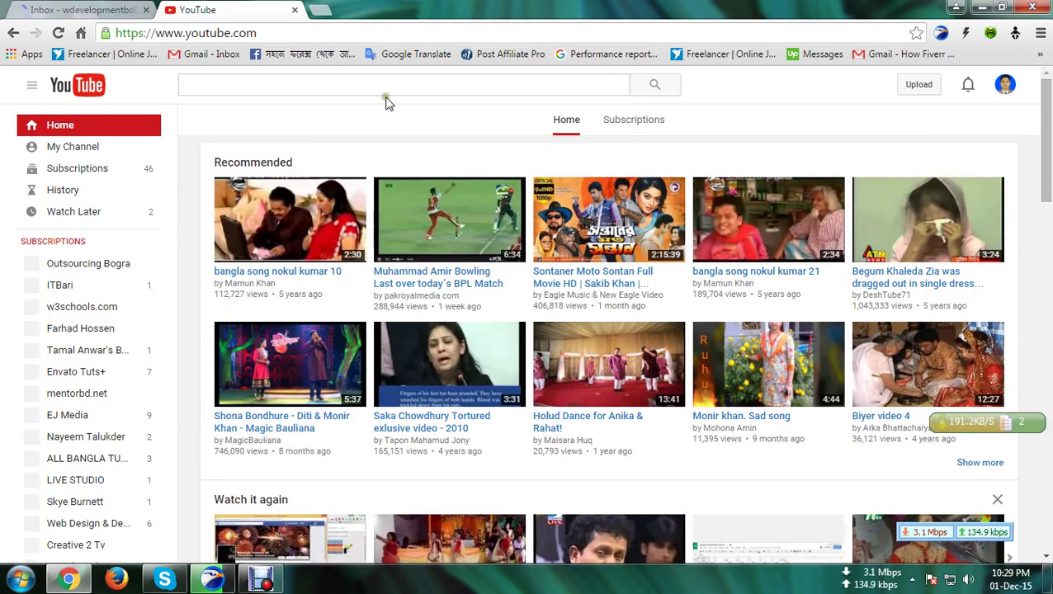
- Alternate between the Gmail inbox and the YouTube home page to check how both pages have loaded
{"action": "left_click", "coordinate": [173, 56]}
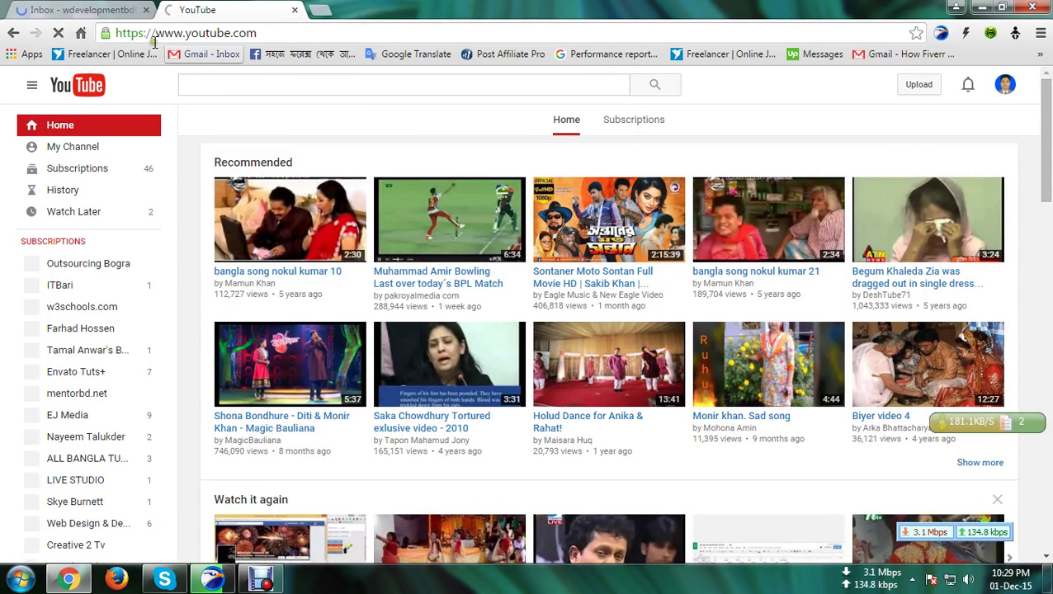
{"action": "left_click", "coordinate": [80, 9]}
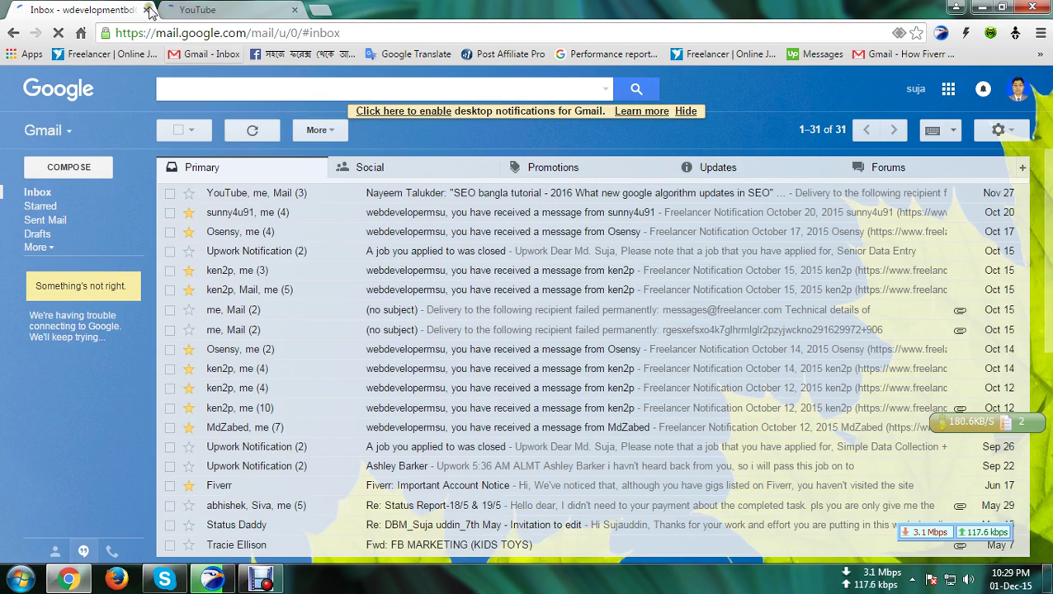
{"action": "left_click", "coordinate": [225, 10]}
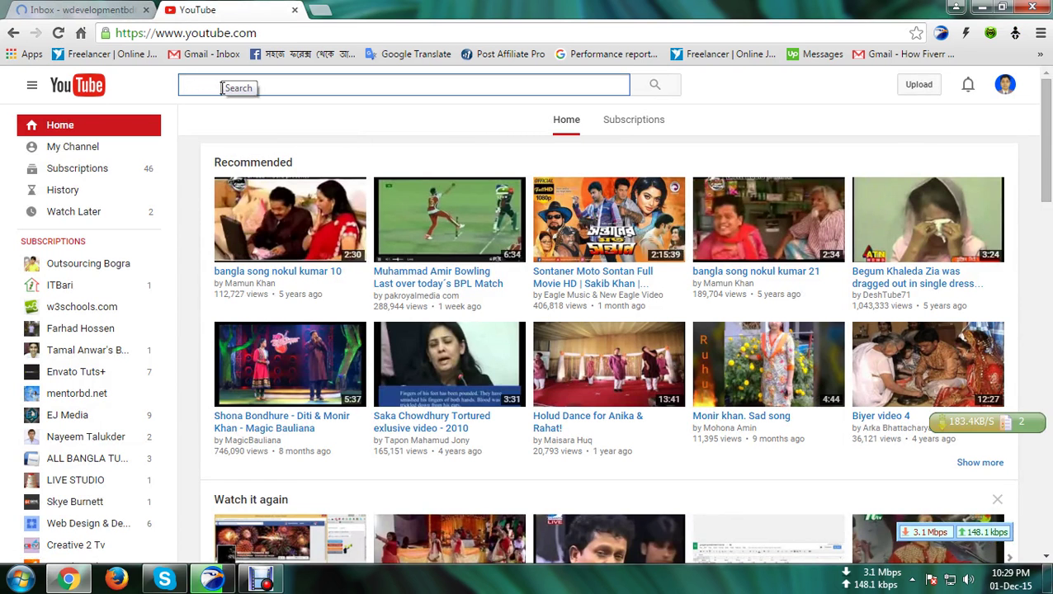
{"action": "left_click", "coordinate": [125, 12]}
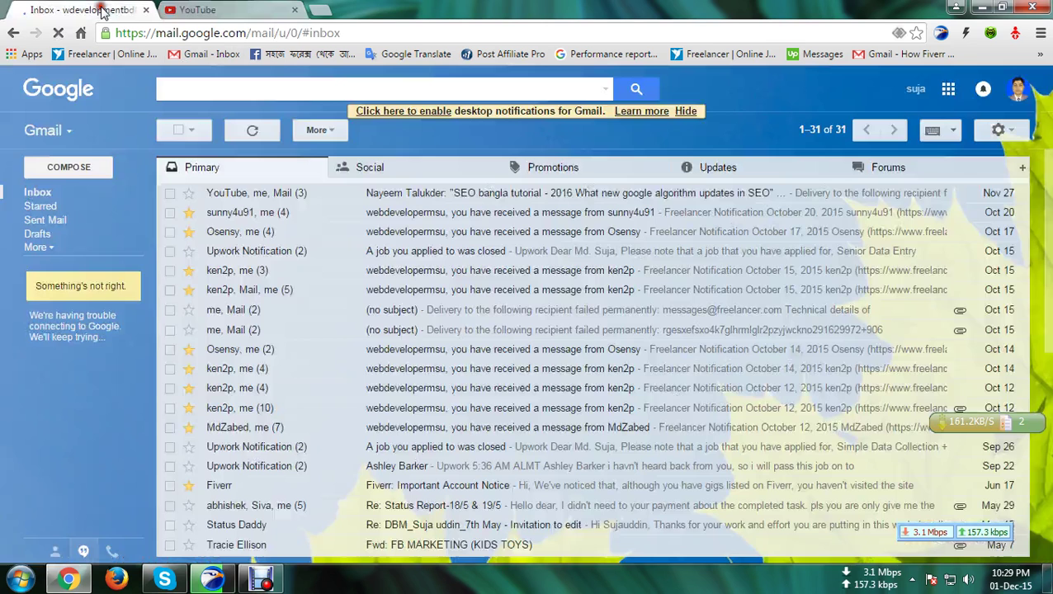
{"action": "left_click", "coordinate": [211, 8]}
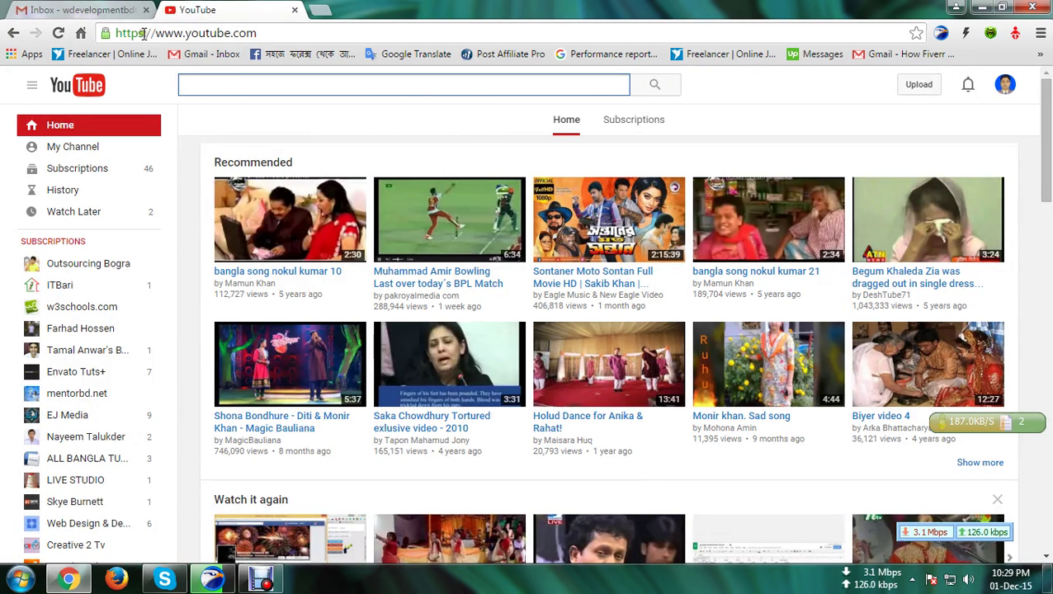
{"action": "left_click", "coordinate": [233, 90]}
{"action": "left_click", "coordinate": [102, 14]}
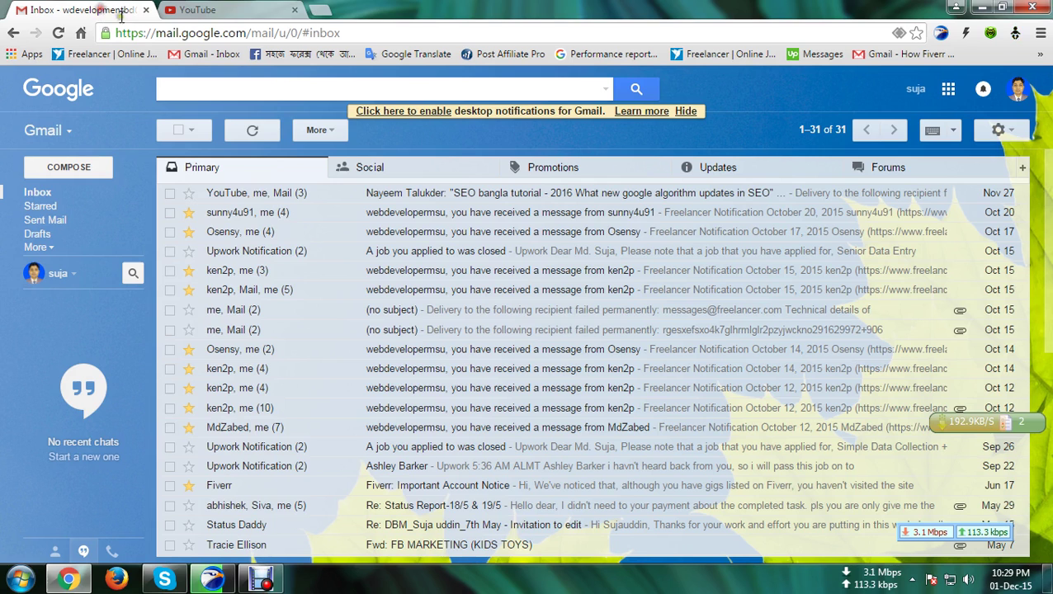
- Return to the YouTube home page, then collapse its side navigation guide and expand it again
{"action": "left_click", "coordinate": [224, 10]}
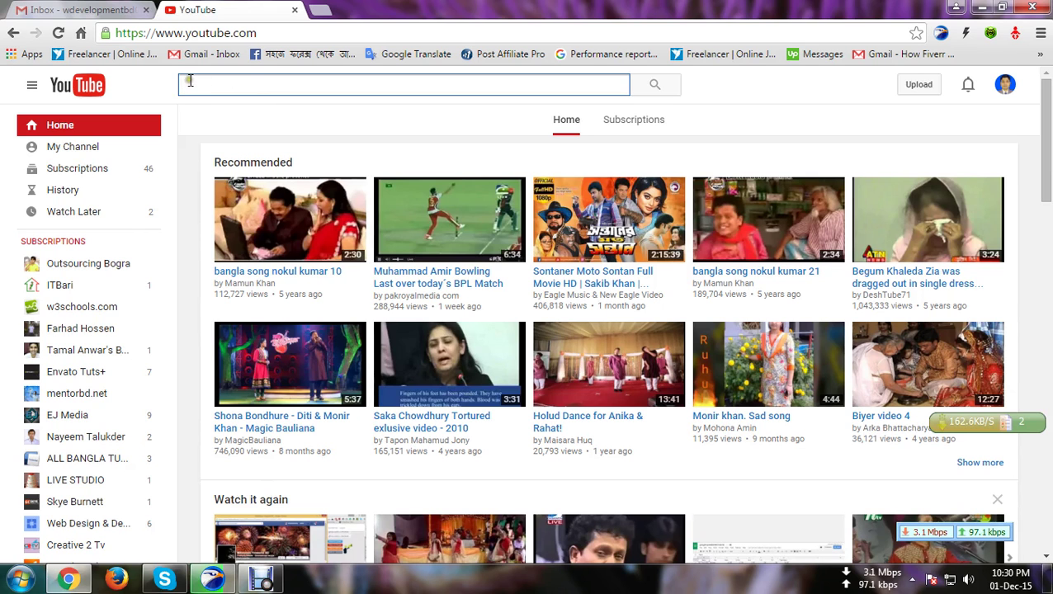
{"action": "left_click", "coordinate": [32, 85]}
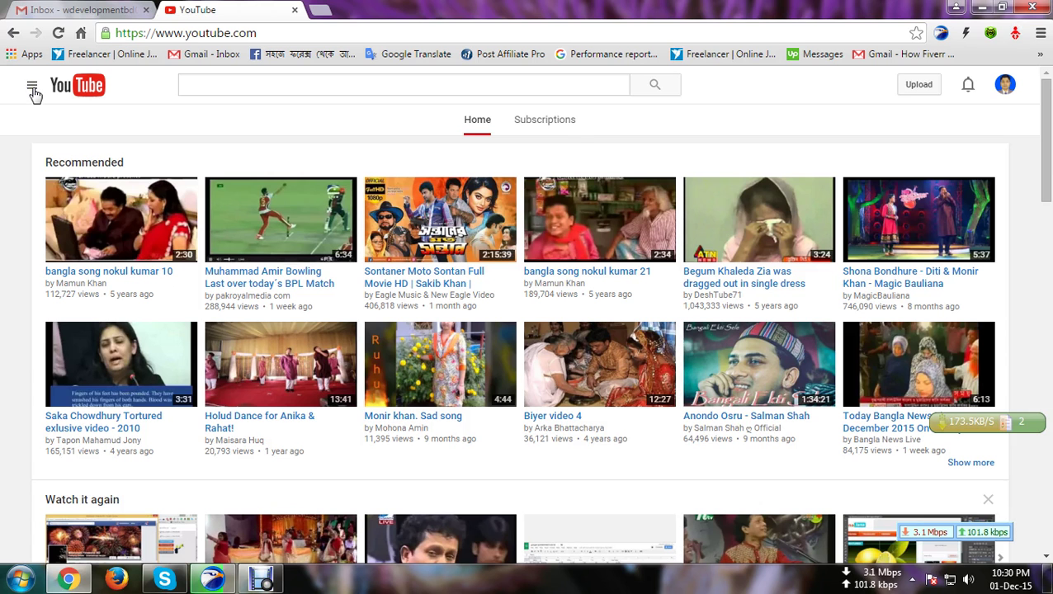
{"action": "left_click", "coordinate": [33, 87]}
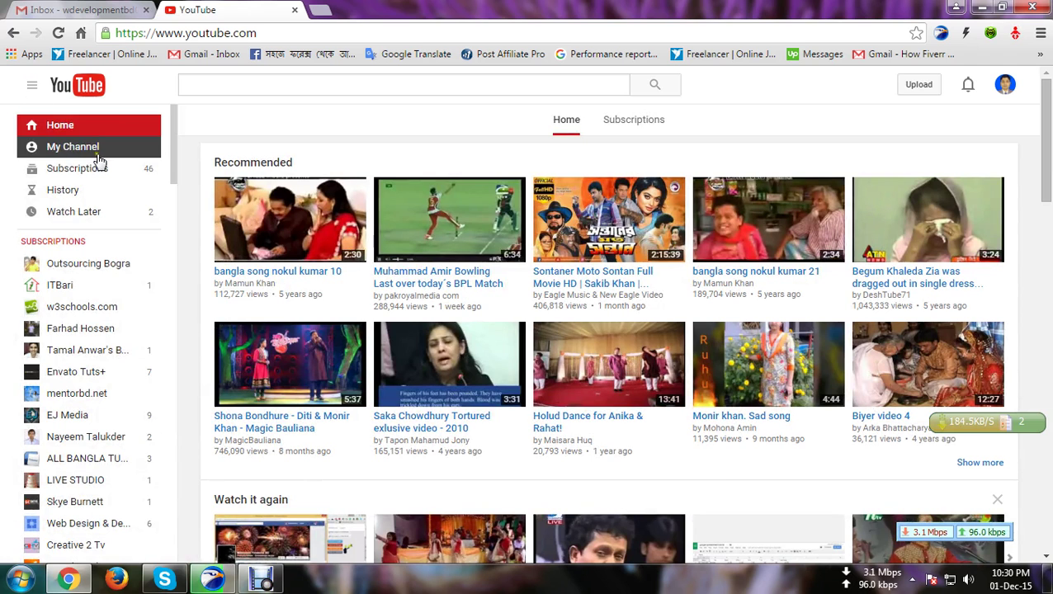
- Open the Video Manager from the My Channel page and look through the list of uploaded videos
{"action": "left_click", "coordinate": [70, 148]}
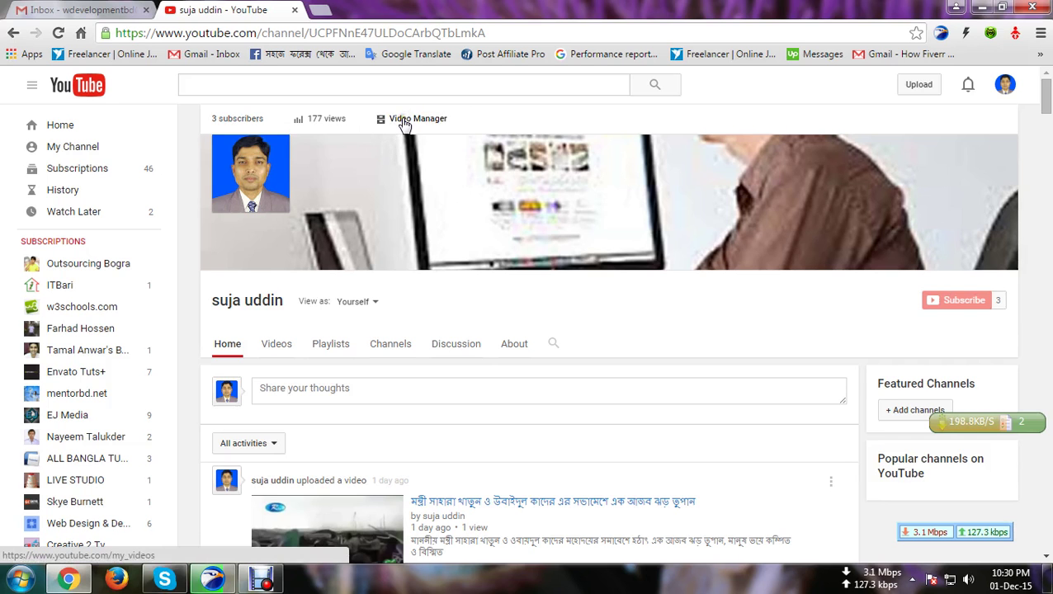
{"action": "left_click", "coordinate": [405, 121]}
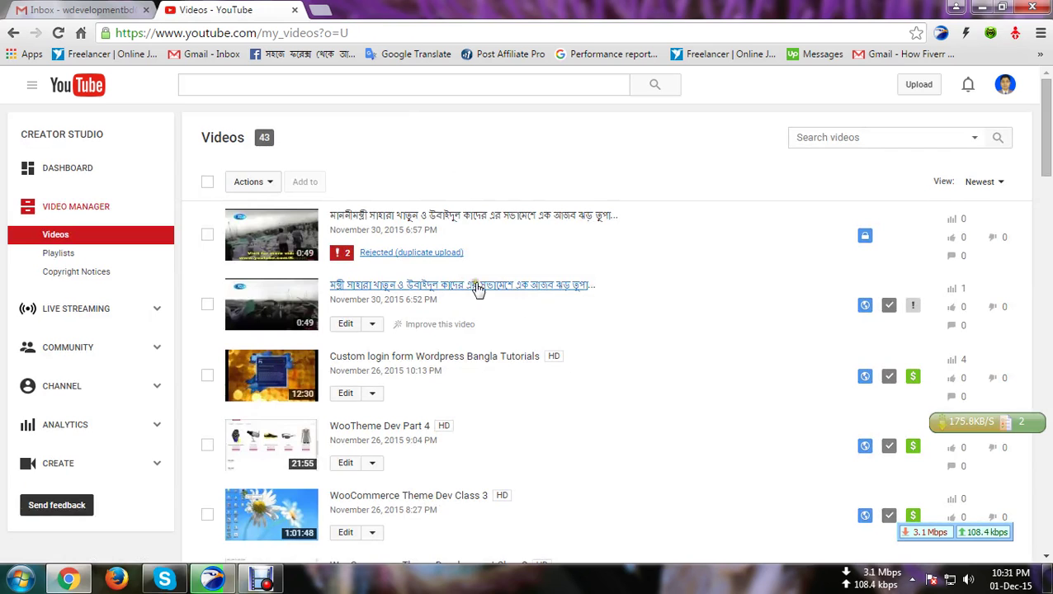
{"action": "left_click", "coordinate": [377, 250]}
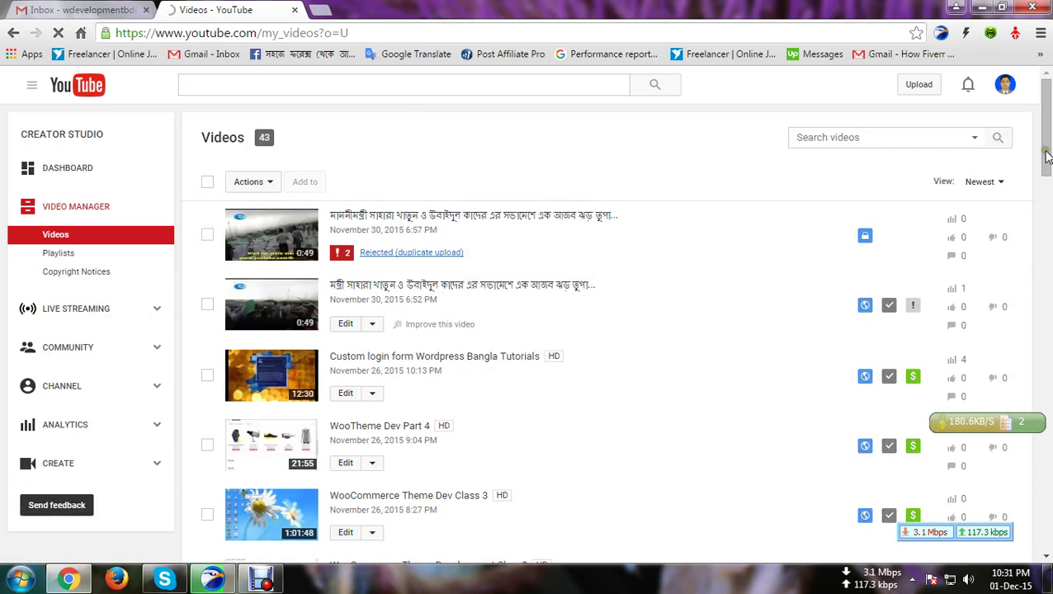
{"action": "scroll", "coordinate": [555, 179], "scroll_direction": "down", "scroll_amount": 10}
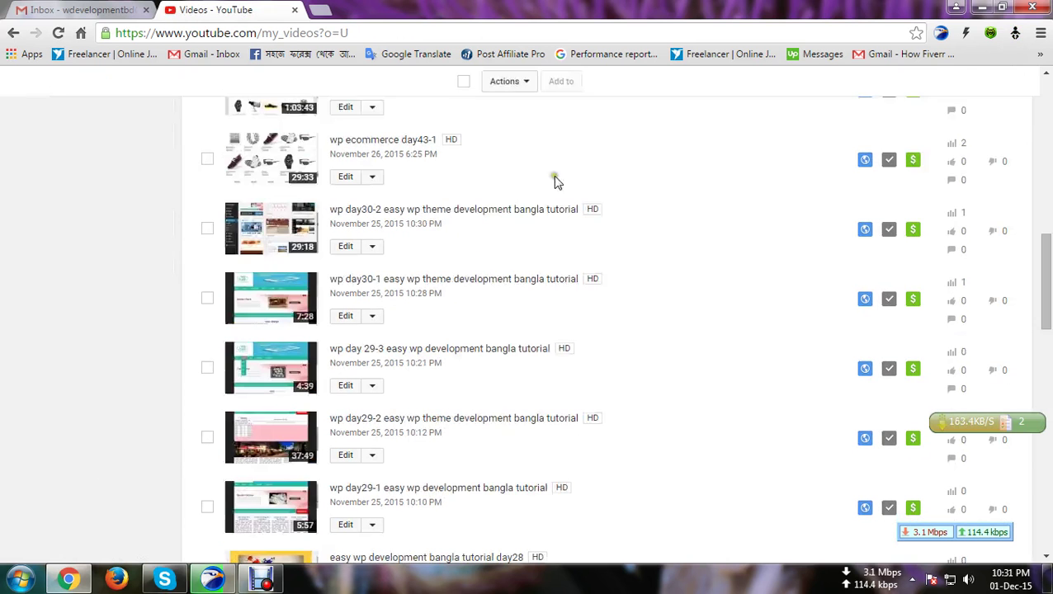
{"action": "scroll", "coordinate": [573, 234], "scroll_direction": "down", "scroll_amount": 3}
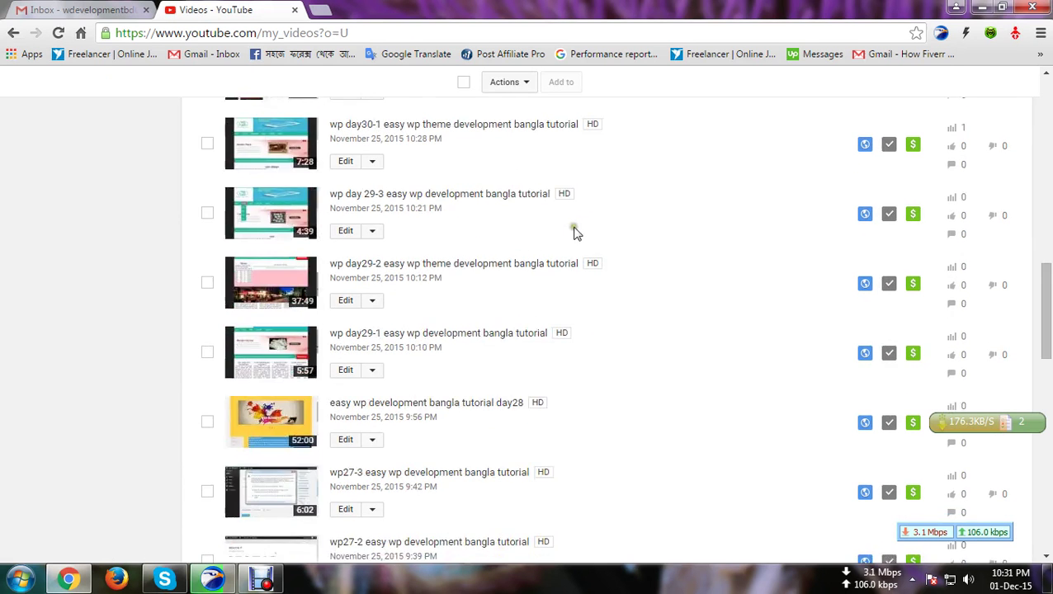
{"action": "scroll", "coordinate": [578, 231], "scroll_direction": "up", "scroll_amount": 3}
{"action": "scroll", "coordinate": [582, 230], "scroll_direction": "up", "scroll_amount": 6}
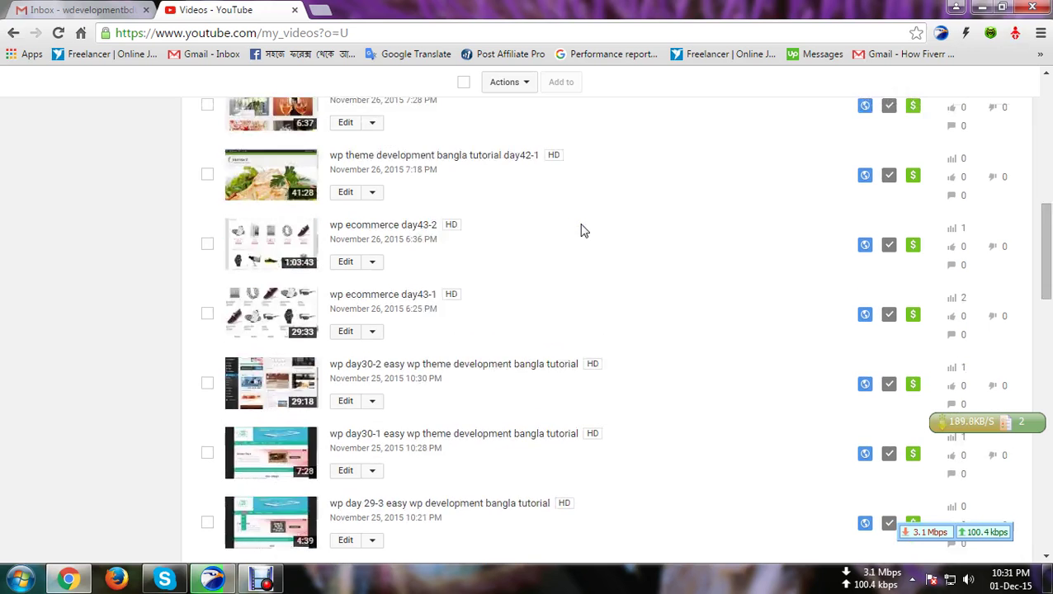
{"action": "scroll", "coordinate": [583, 229], "scroll_direction": "up", "scroll_amount": 6}
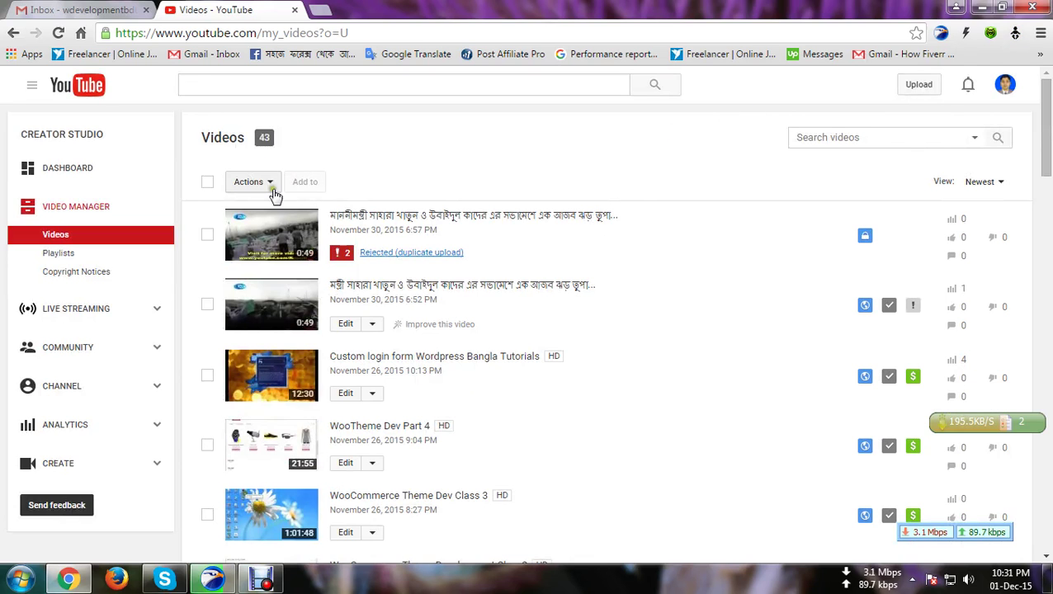
- Start a new video upload and browse to Local Disk (E:) to choose the file
{"action": "left_click", "coordinate": [920, 88]}
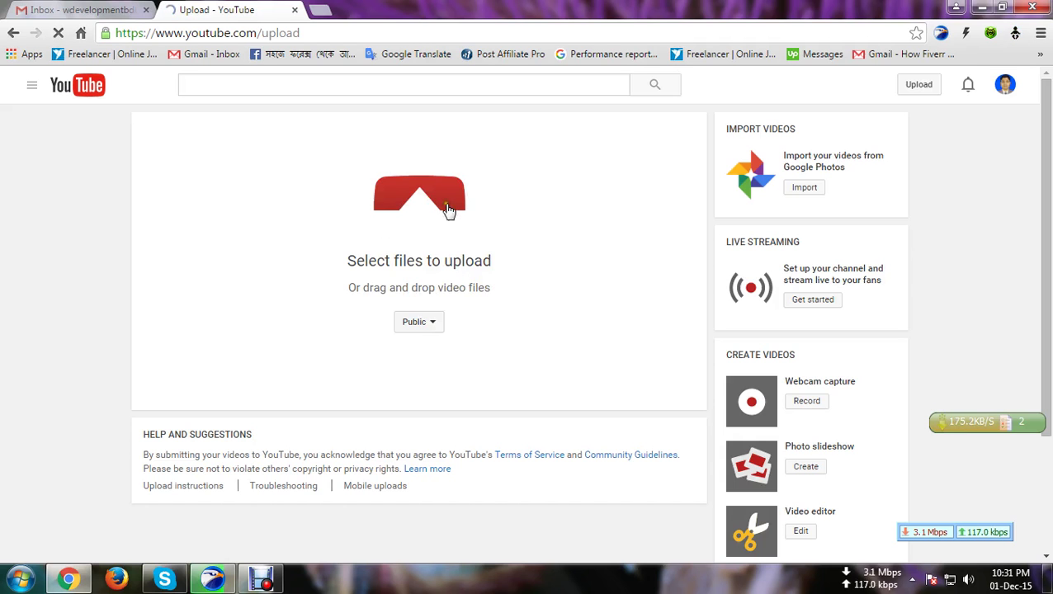
{"action": "left_click", "coordinate": [430, 216]}
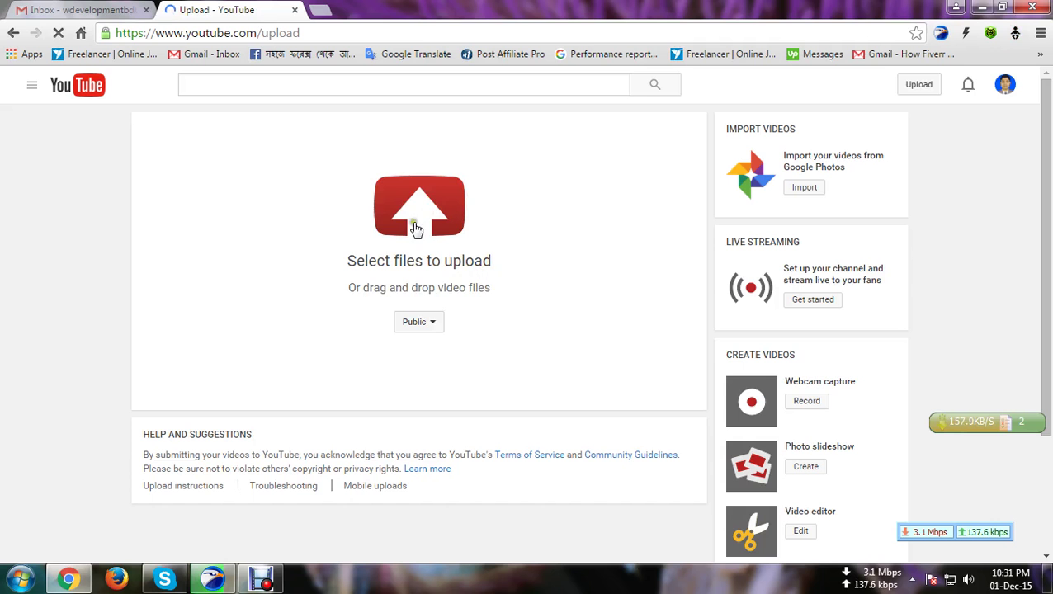
{"action": "left_click", "coordinate": [422, 216]}
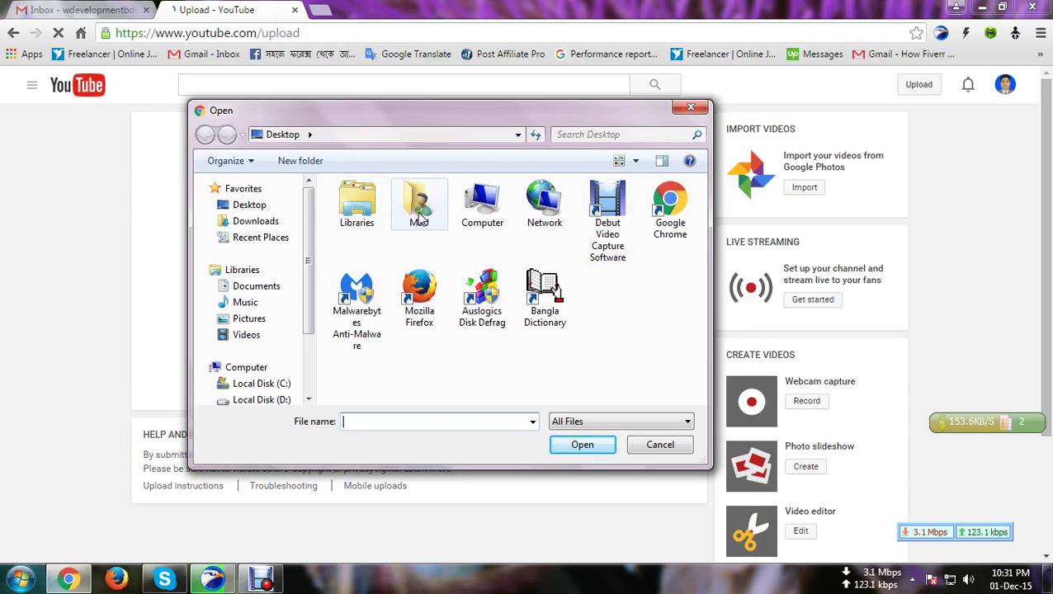
{"action": "double_click", "coordinate": [484, 211]}
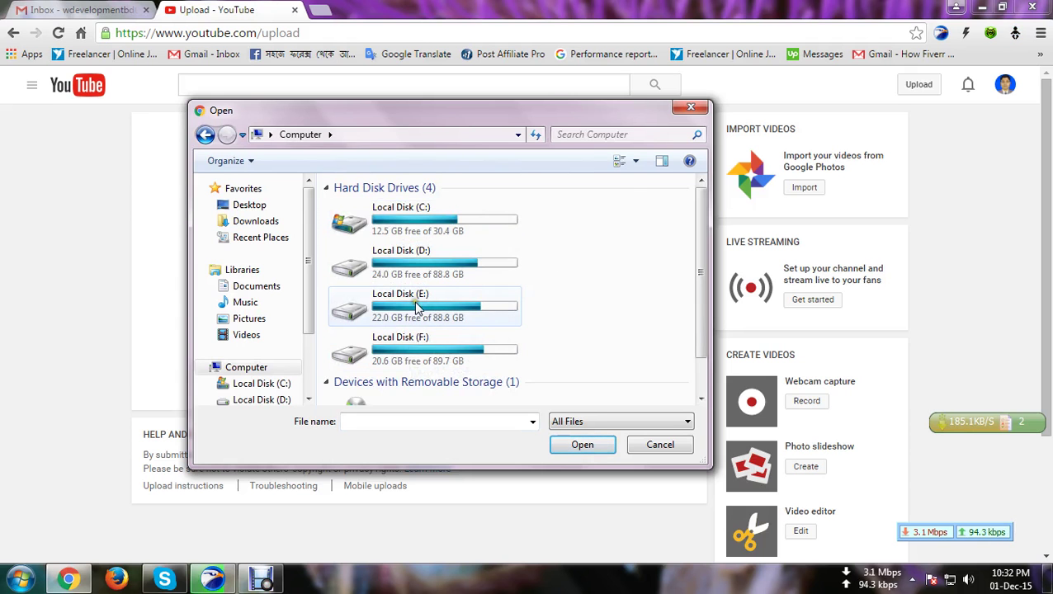
{"action": "double_click", "coordinate": [416, 307]}
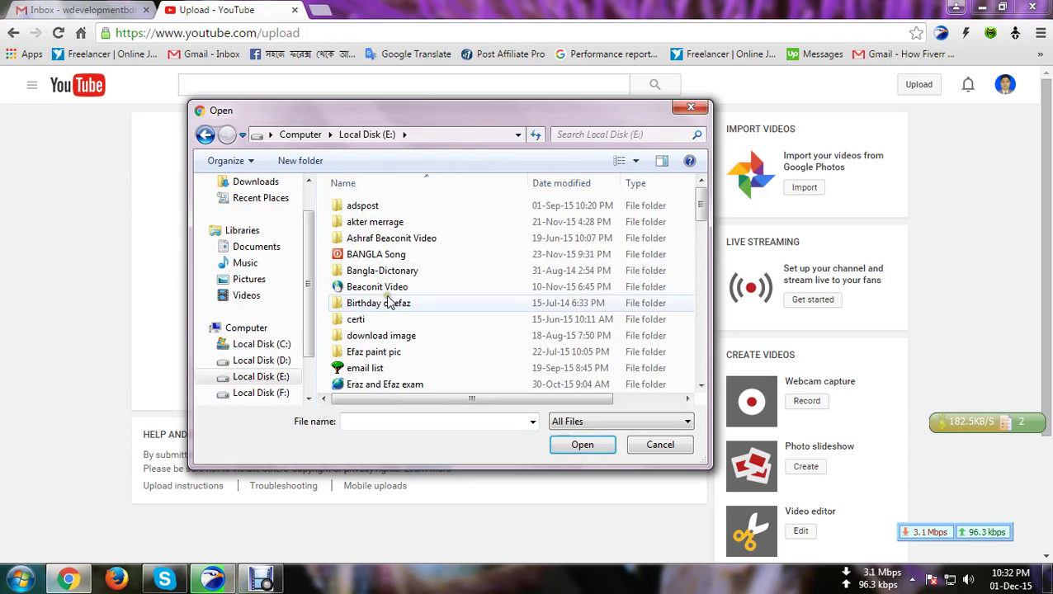
- Look for a video in the Online earn video folder on Local Disk (E:), and return to the drive's folder list
{"action": "scroll", "coordinate": [388, 297], "scroll_direction": "down", "scroll_amount": 2}
{"action": "scroll", "coordinate": [396, 272], "scroll_direction": "up", "scroll_amount": 2}
{"action": "scroll", "coordinate": [413, 269], "scroll_direction": "down", "scroll_amount": 1}
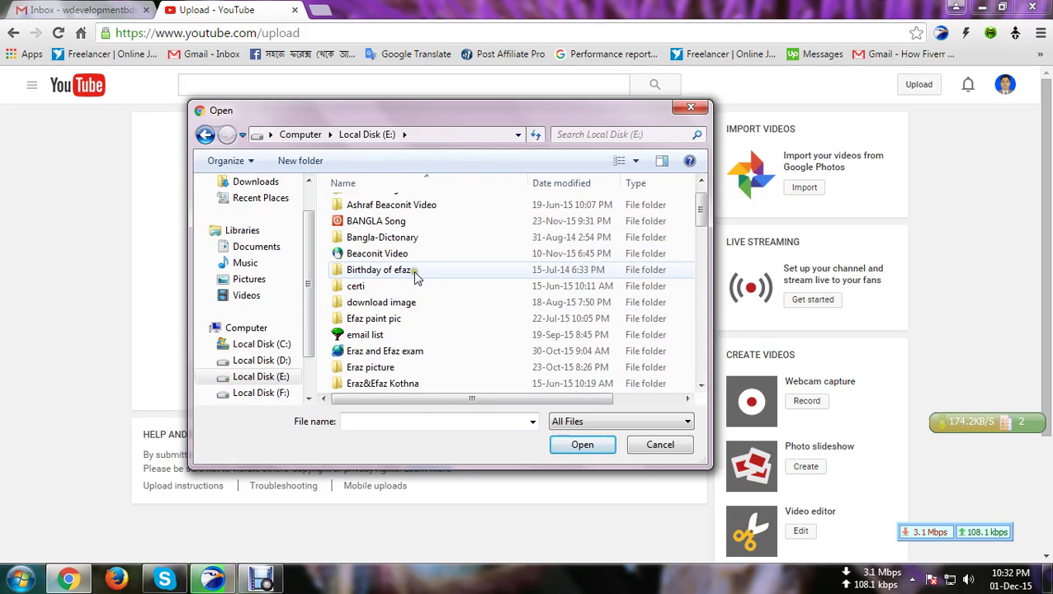
{"action": "scroll", "coordinate": [391, 322], "scroll_direction": "down", "scroll_amount": 7}
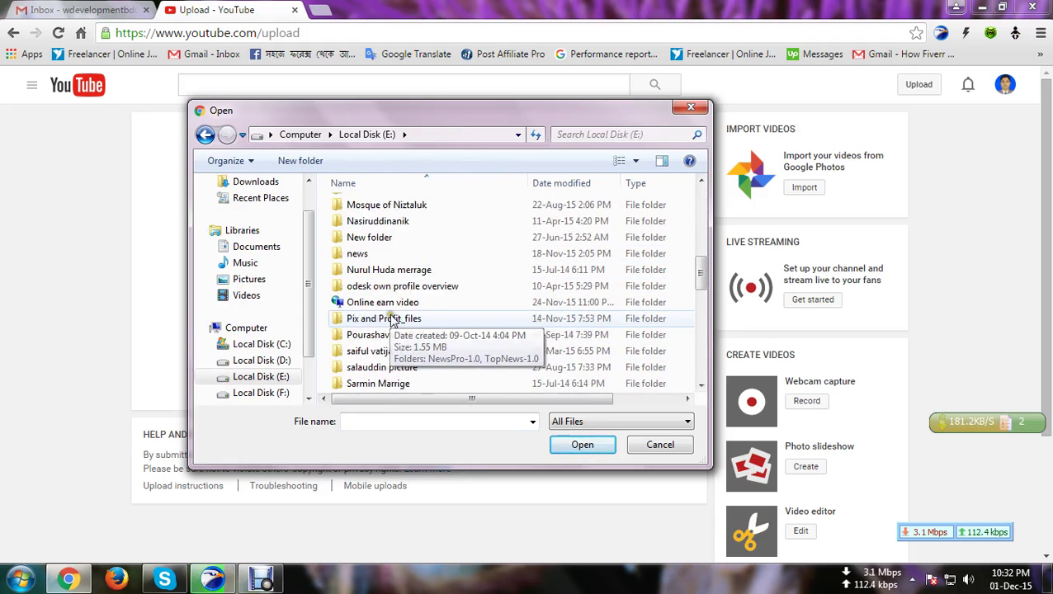
{"action": "scroll", "coordinate": [391, 322], "scroll_direction": "down", "scroll_amount": 1}
{"action": "double_click", "coordinate": [384, 259]}
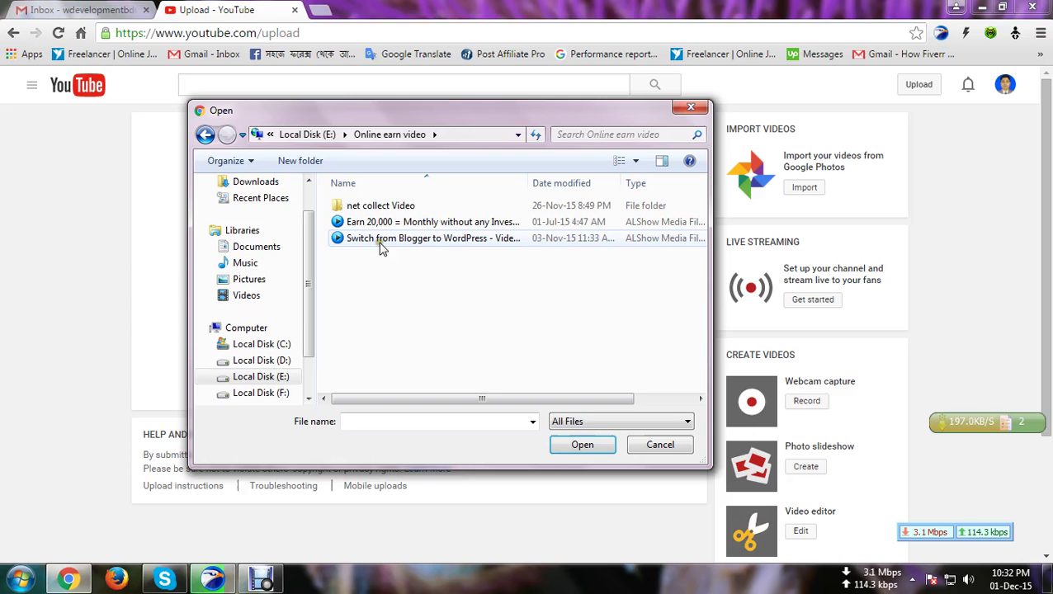
{"action": "left_click", "coordinate": [206, 134]}
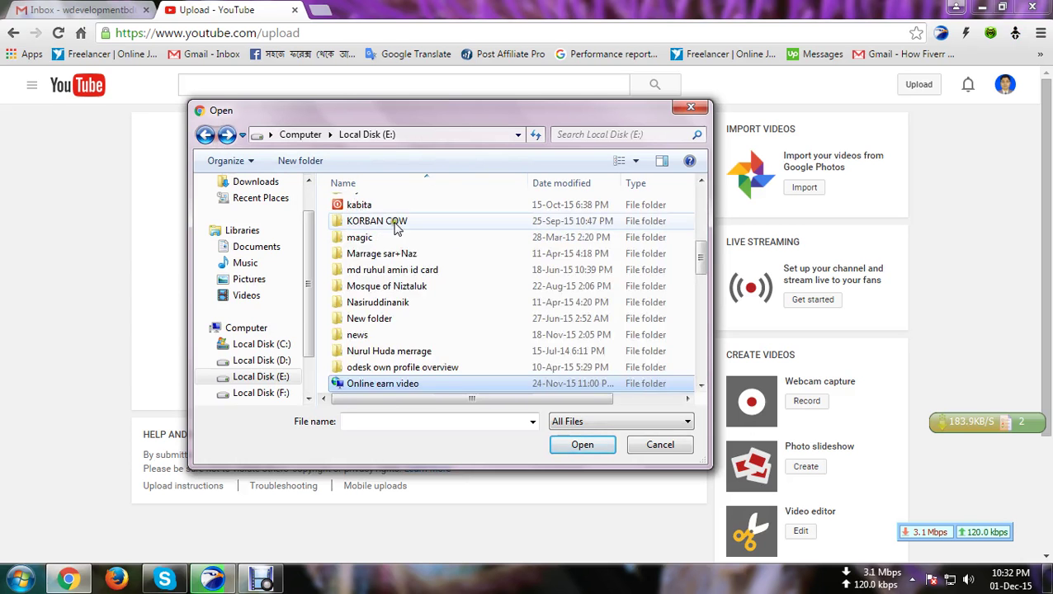
- Open the Beaconit Video folder and check its affliliate49-50 subfolder, returning to the Beaconit Video listing
{"action": "scroll", "coordinate": [388, 219], "scroll_direction": "up", "scroll_amount": 8}
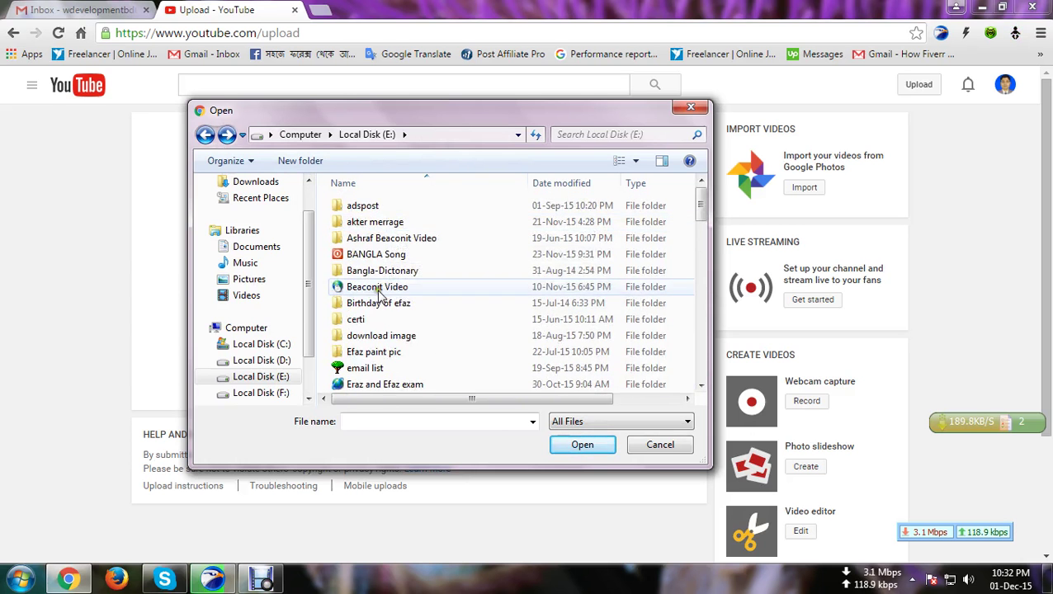
{"action": "double_click", "coordinate": [378, 292]}
{"action": "scroll", "coordinate": [414, 258], "scroll_direction": "down", "scroll_amount": 2}
{"action": "scroll", "coordinate": [417, 260], "scroll_direction": "up", "scroll_amount": 2}
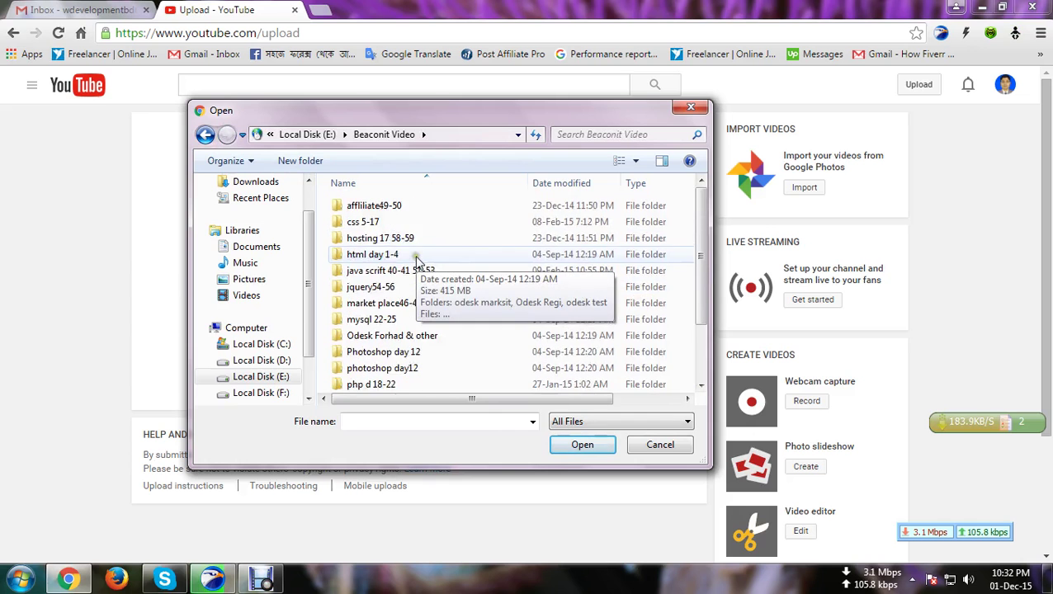
{"action": "double_click", "coordinate": [380, 207]}
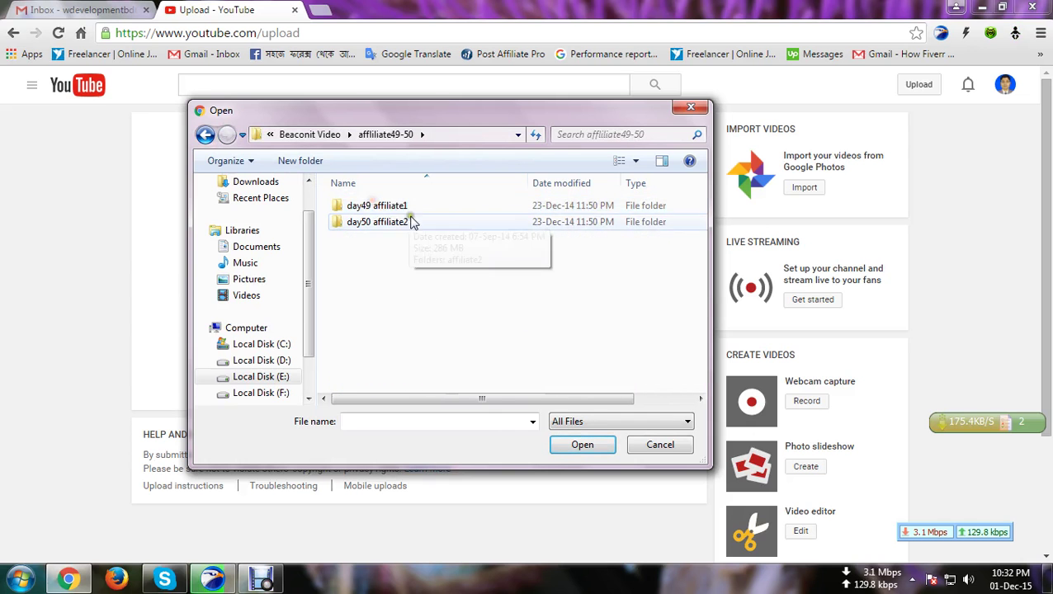
{"action": "left_click", "coordinate": [206, 135]}
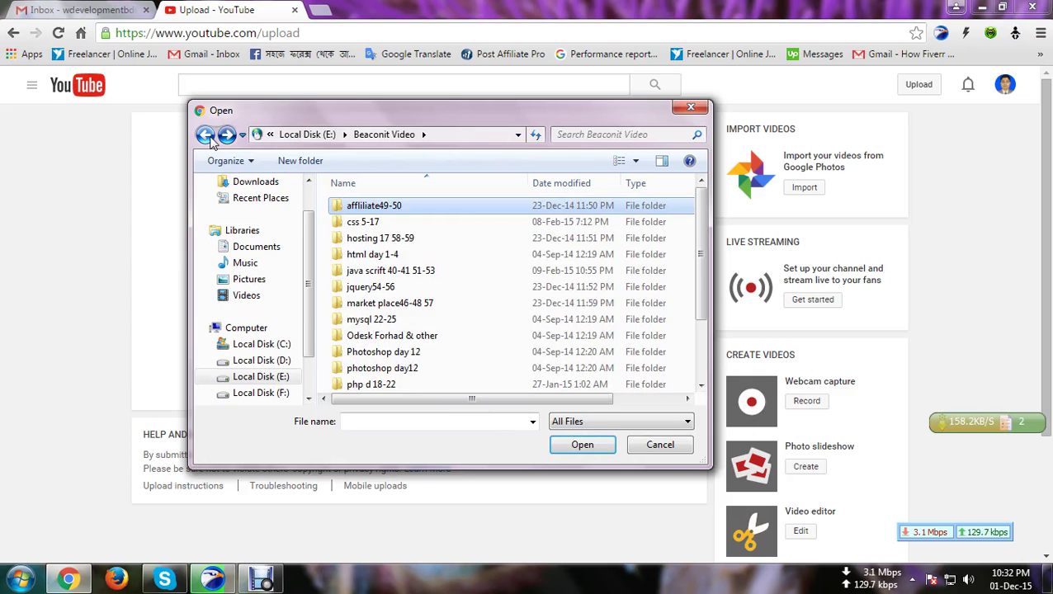
- Open the day47 elance and freelancer folder inside wordpress26-49
{"action": "scroll", "coordinate": [404, 302], "scroll_direction": "down", "scroll_amount": 2}
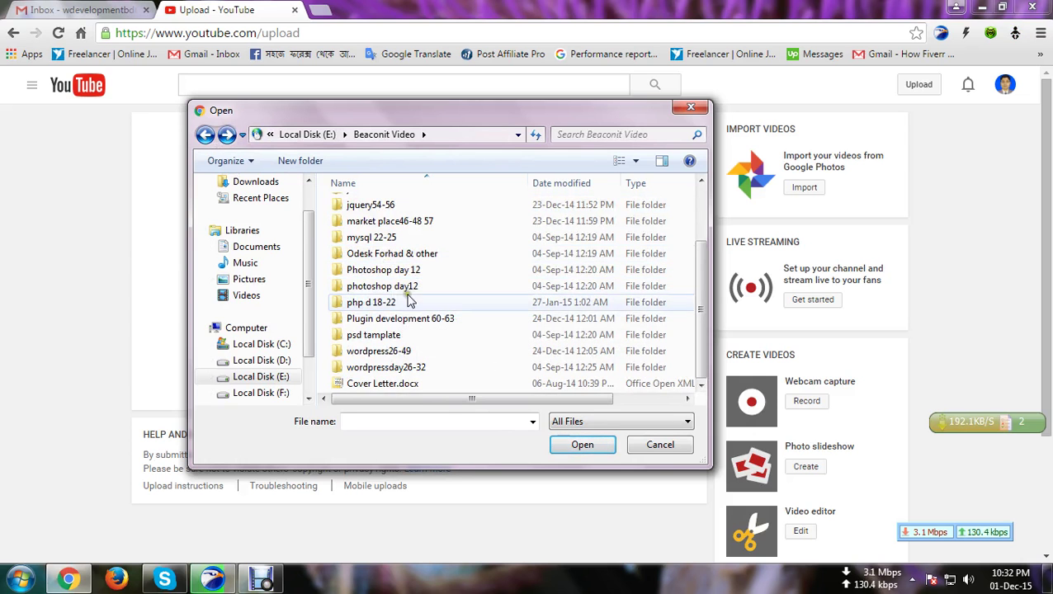
{"action": "double_click", "coordinate": [387, 352]}
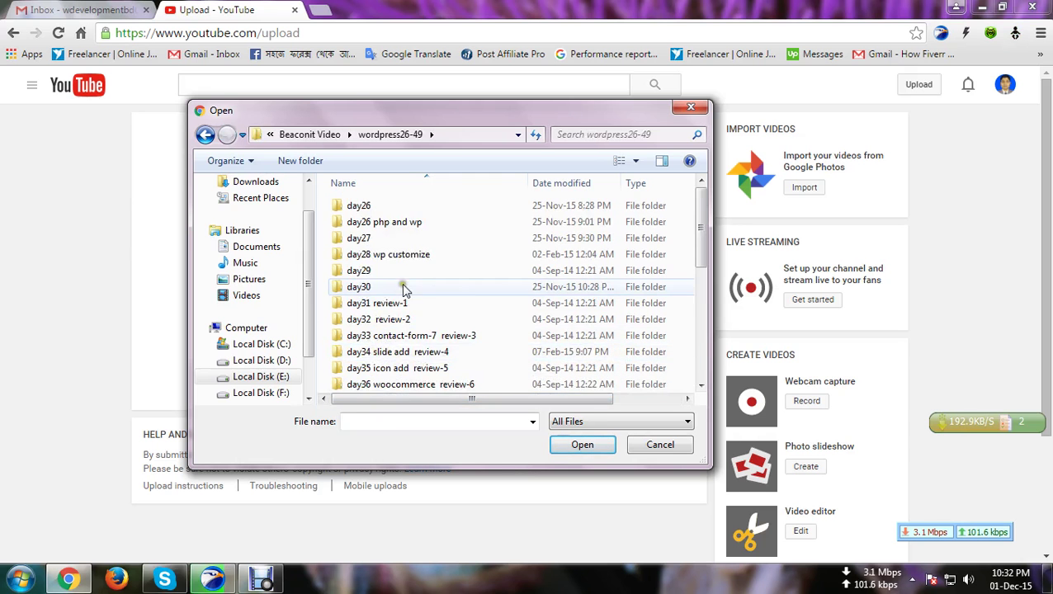
{"action": "scroll", "coordinate": [404, 289], "scroll_direction": "down", "scroll_amount": 5}
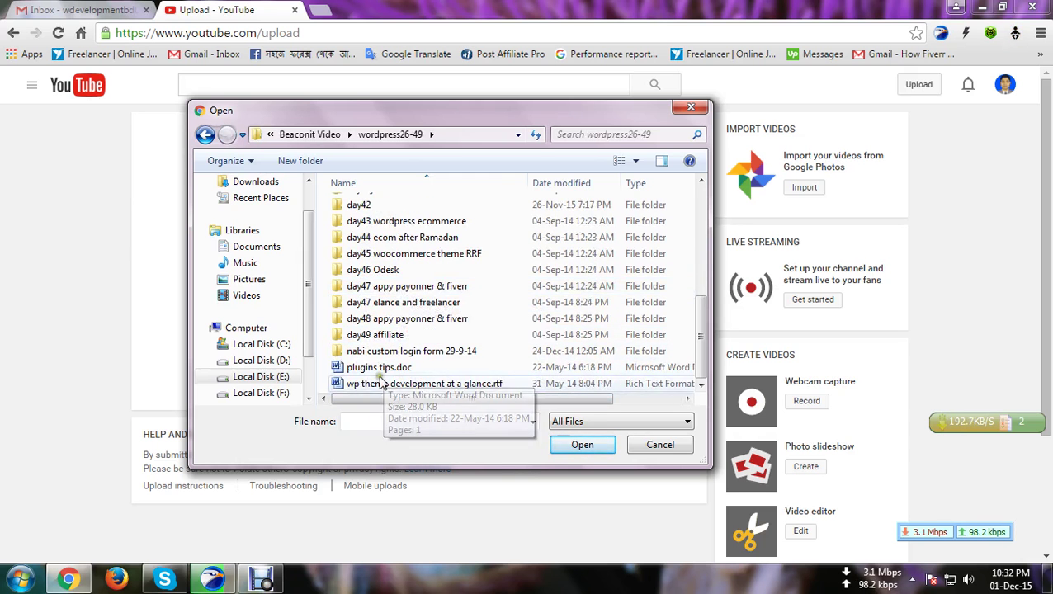
{"action": "double_click", "coordinate": [388, 304]}
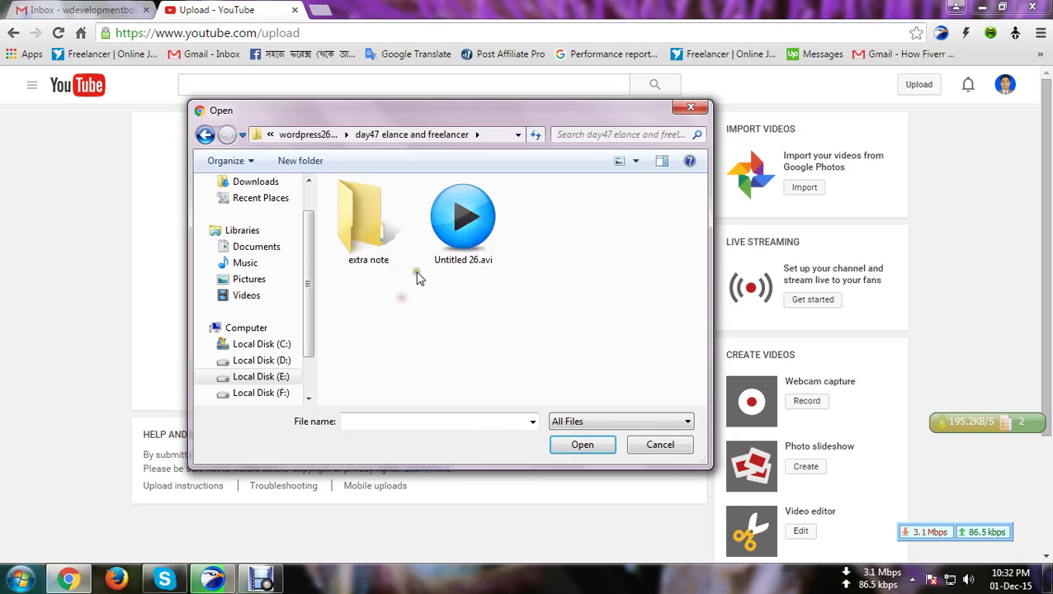
- Rename the video file Untitled 26.avi as "elance&freelace account opening.avi"
{"action": "left_click", "coordinate": [462, 246]}
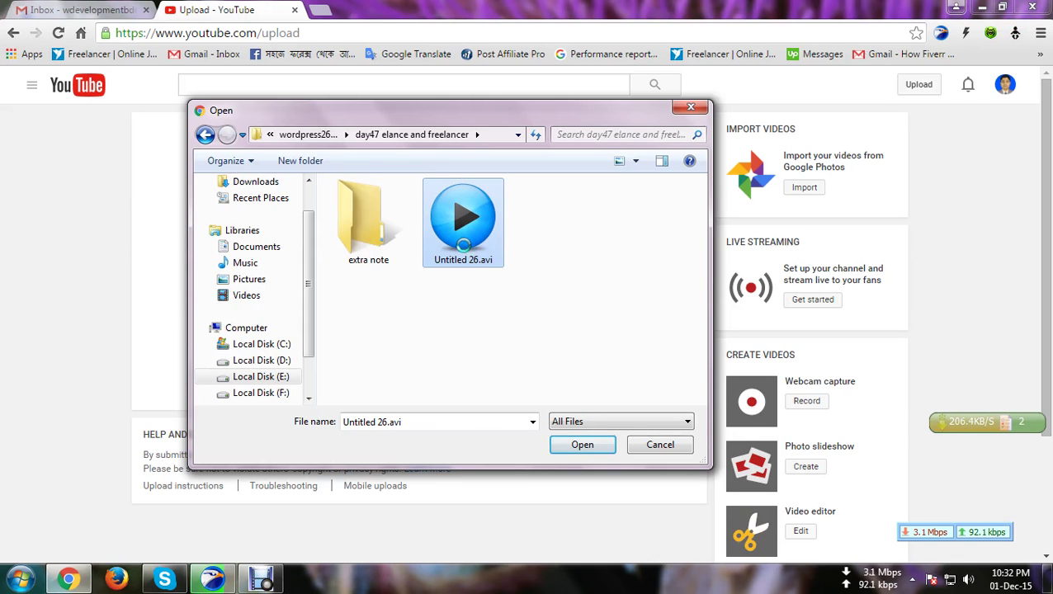
{"action": "right_click", "coordinate": [467, 246]}
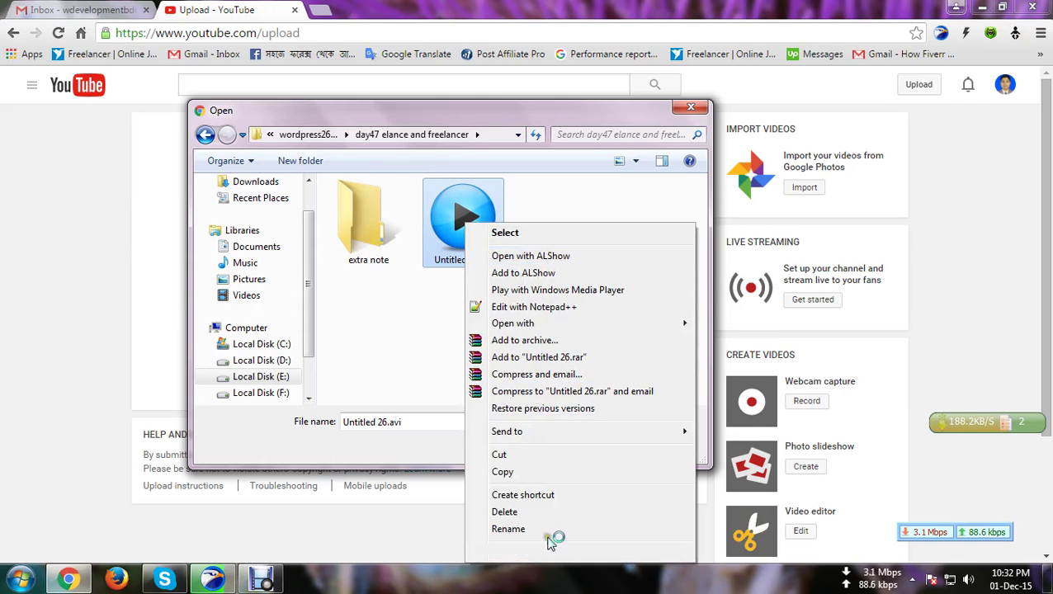
{"action": "left_click", "coordinate": [522, 530]}
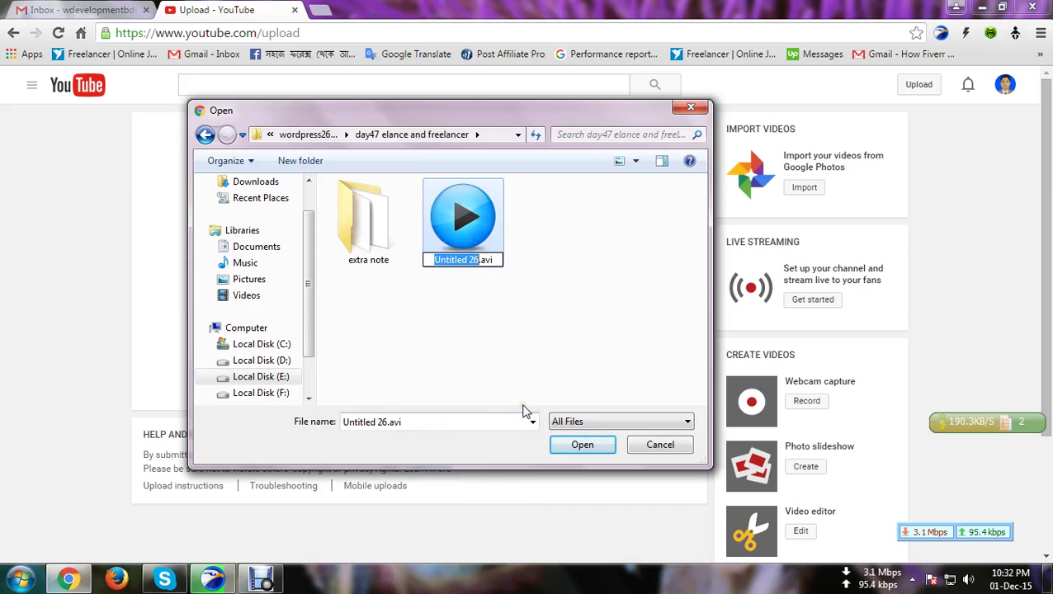
{"action": "type", "text": "e"}
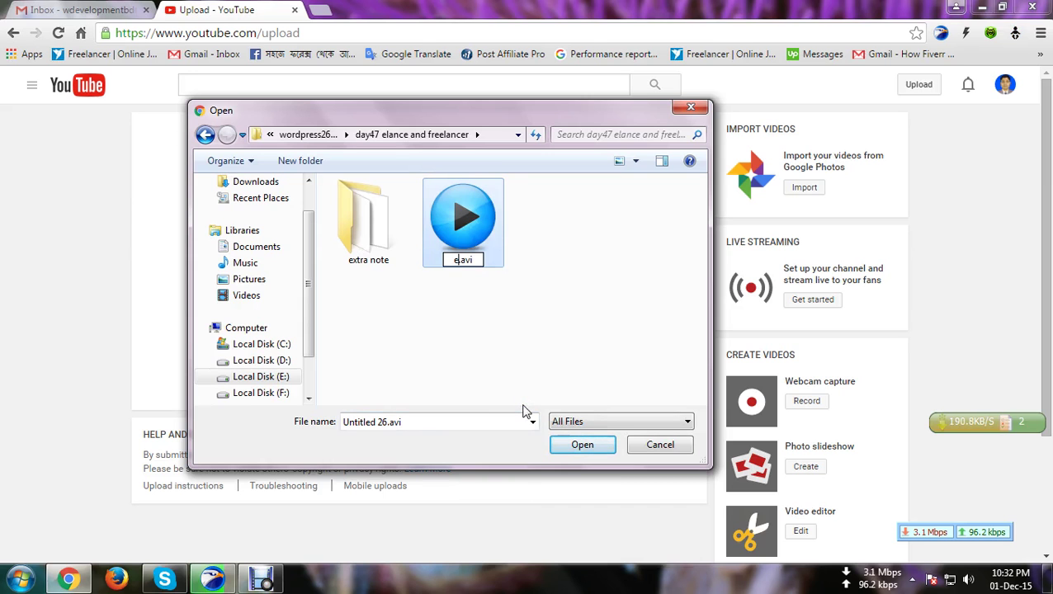
{"action": "type", "text": "kab"}
{"action": "key", "text": "BackSpace"}
{"action": "key", "text": "BackSpace"}
{"action": "key", "text": "BackSpace"}
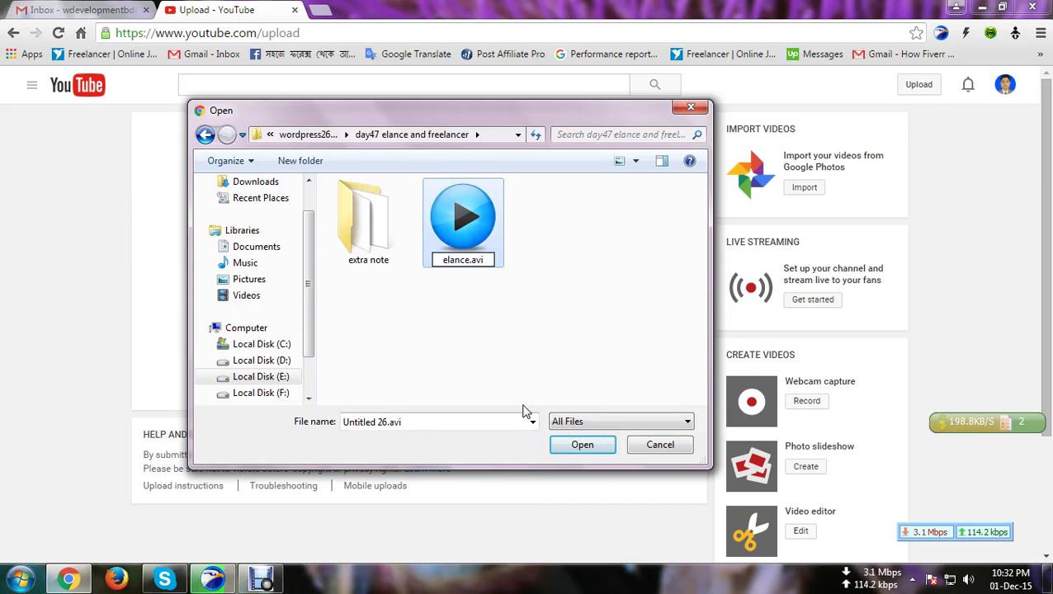
{"action": "type", "text": "lance&fr"}
{"action": "type", "text": "eelace"}
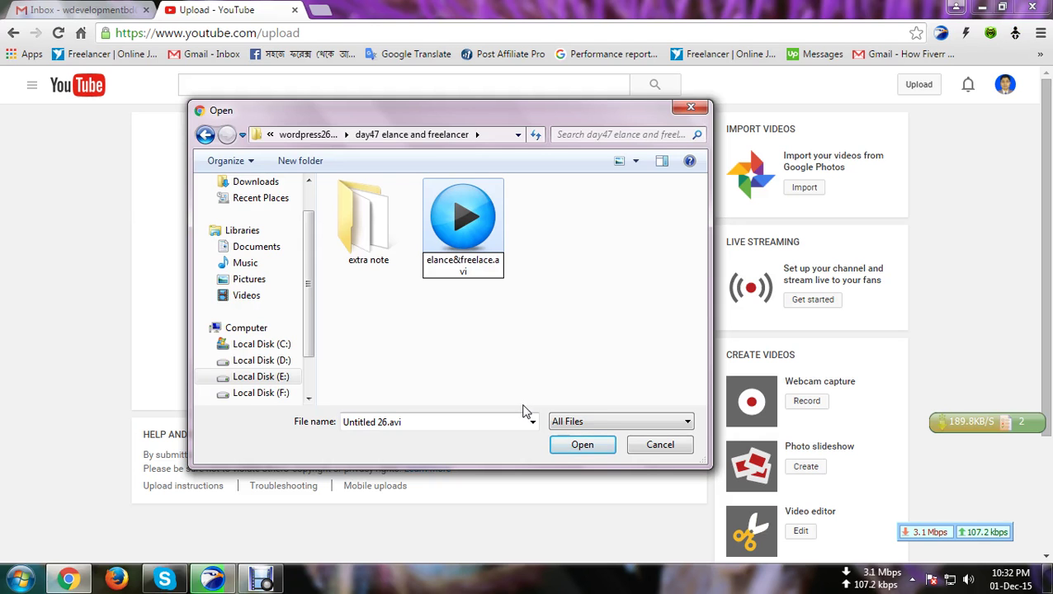
{"action": "type", "text": " accou"}
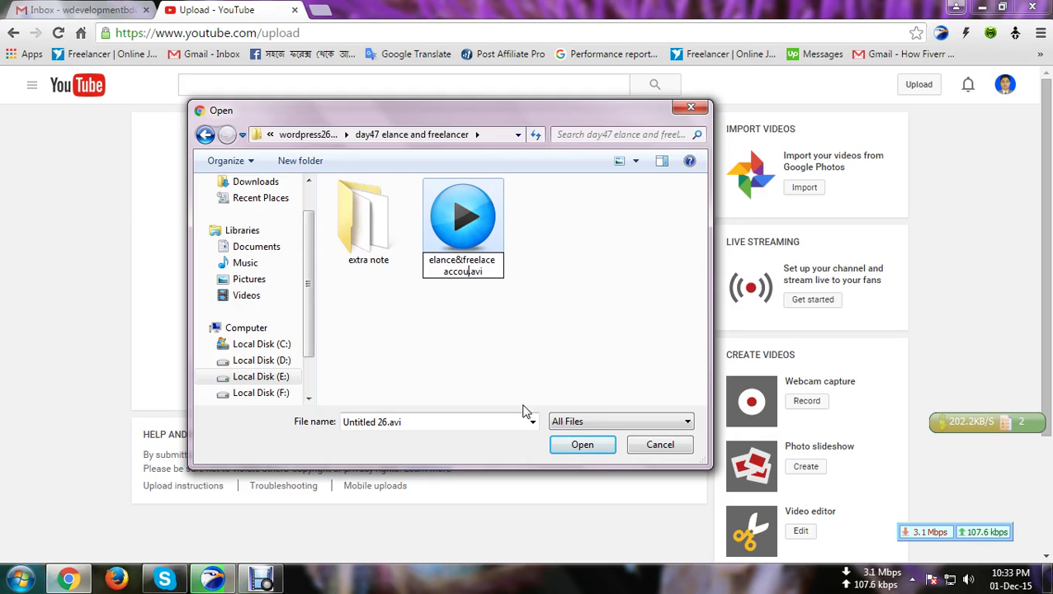
{"action": "type", "text": "nt op"}
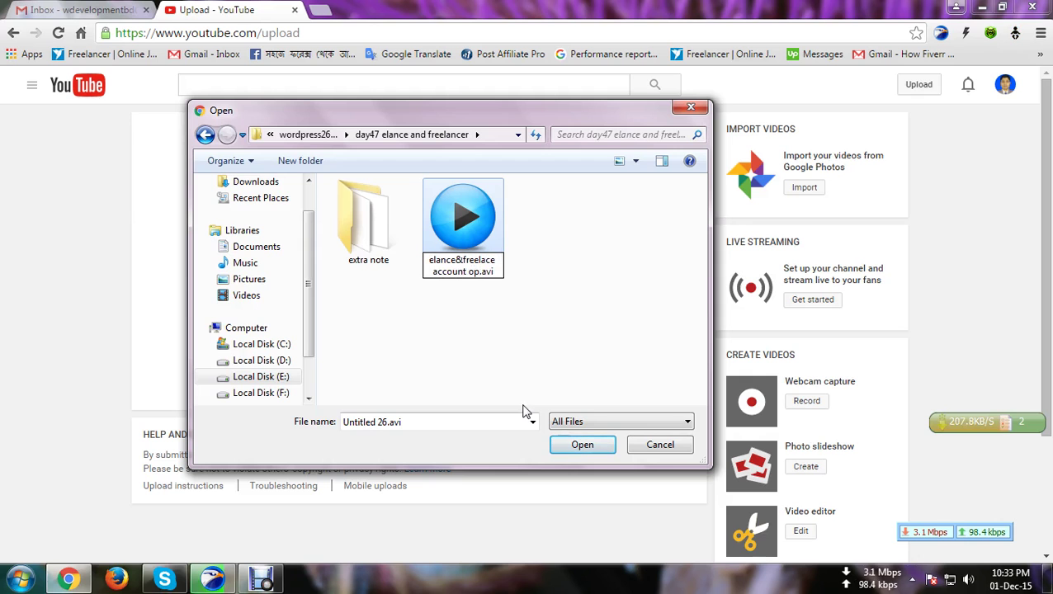
{"action": "type", "text": "ening"}
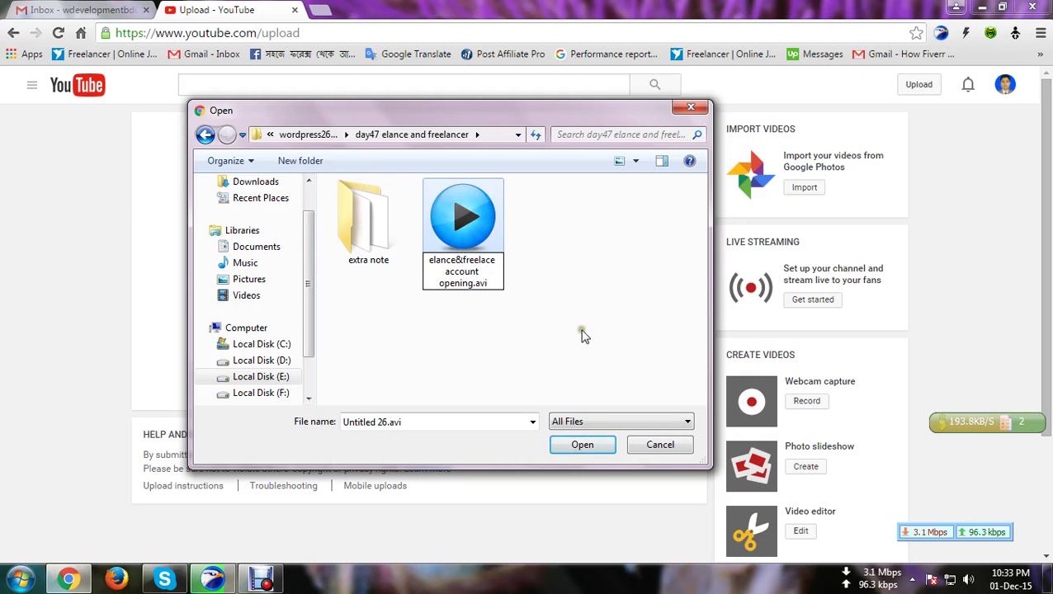
- Choose the "elance&freelace account opening.avi" file and start uploading it with Public privacy
{"action": "left_click", "coordinate": [462, 231]}
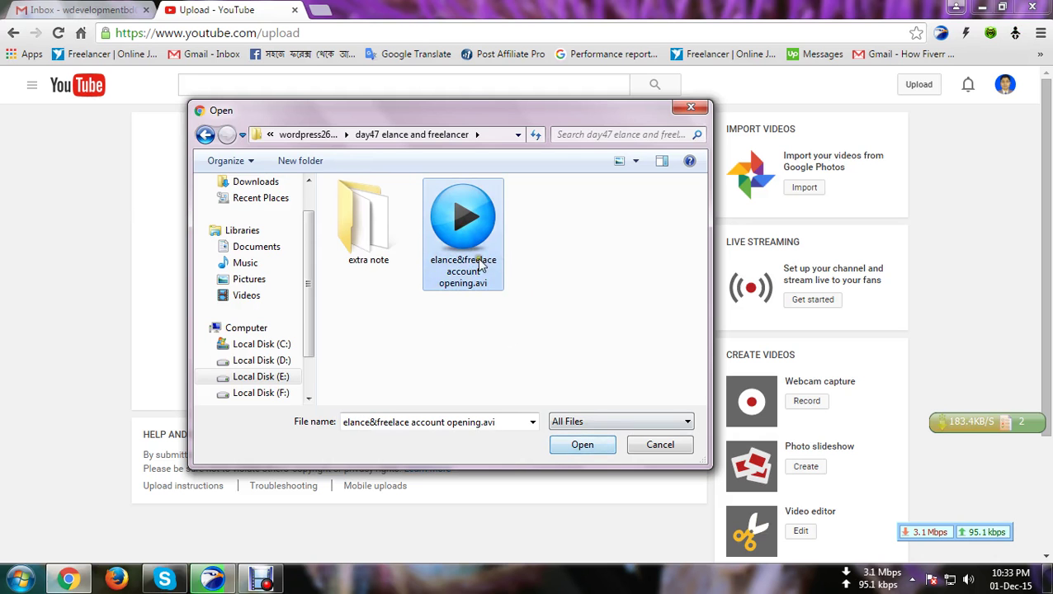
{"action": "left_click", "coordinate": [579, 444]}
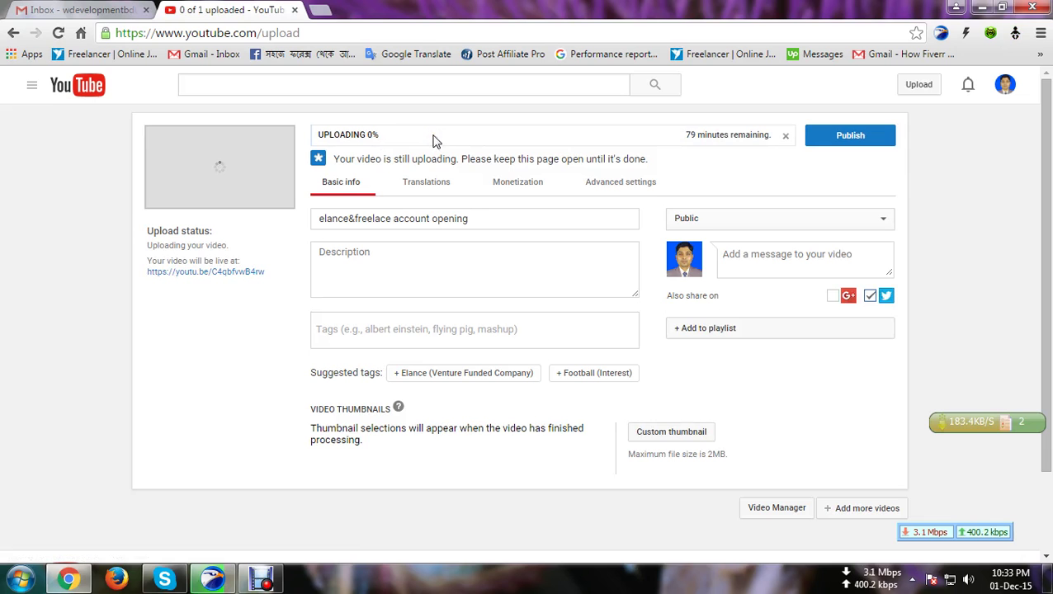
- Copy the video title "elance&freelace account opening" into the description
{"action": "left_click", "coordinate": [353, 219]}
{"action": "left_click", "coordinate": [488, 219]}
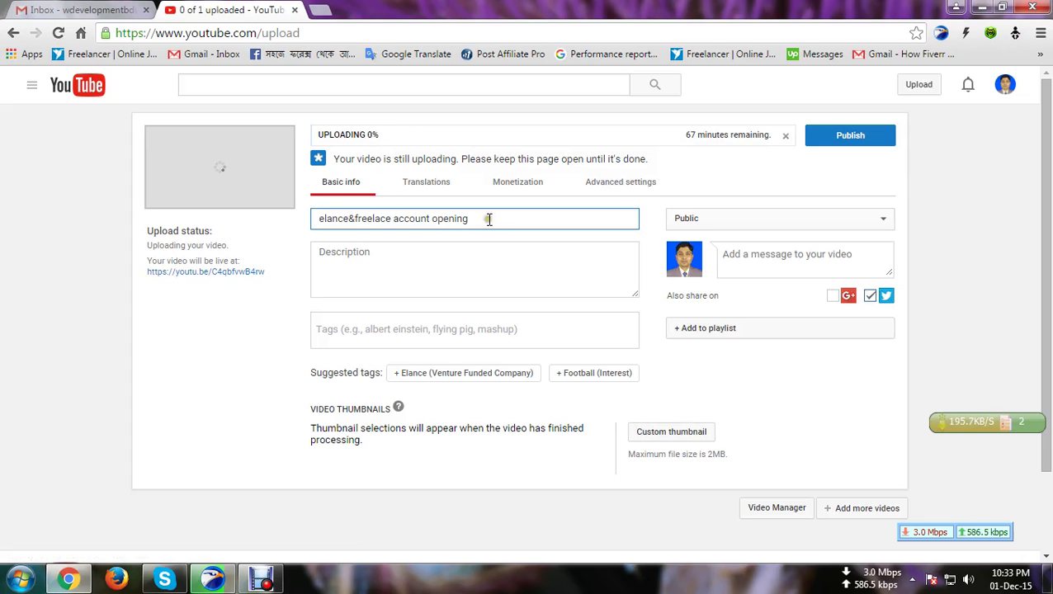
{"action": "left_click_drag", "start_coordinate": [510, 221], "coordinate": [301, 221]}
{"action": "right_click", "coordinate": [347, 216]}
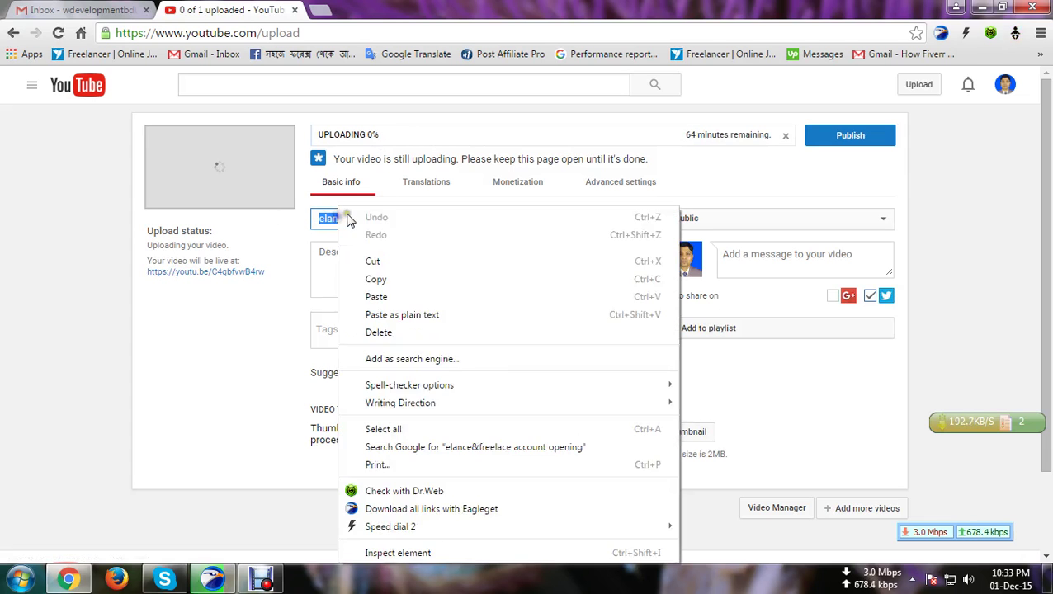
{"action": "left_click", "coordinate": [376, 279]}
{"action": "left_click", "coordinate": [322, 219]}
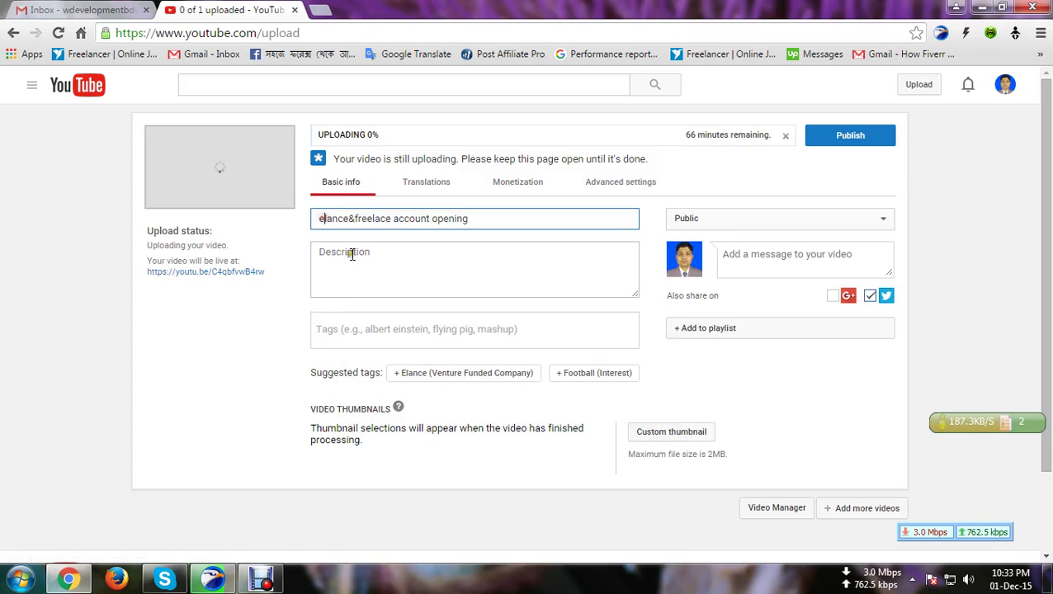
{"action": "left_click", "coordinate": [352, 254]}
{"action": "left_click_drag", "start_coordinate": [482, 218], "coordinate": [290, 219]}
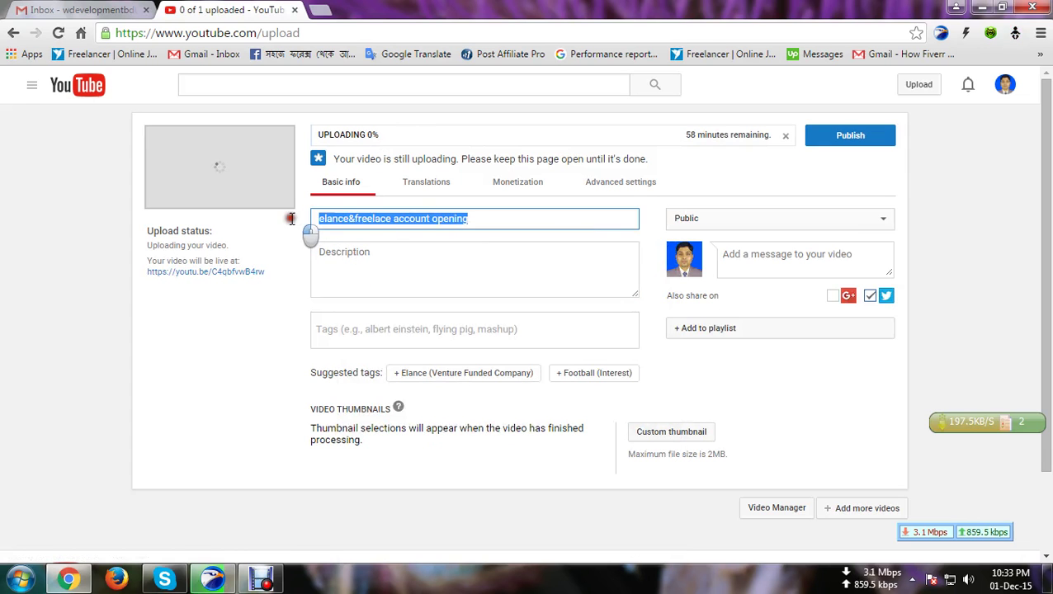
{"action": "right_click", "coordinate": [361, 215]}
{"action": "left_click", "coordinate": [403, 278]}
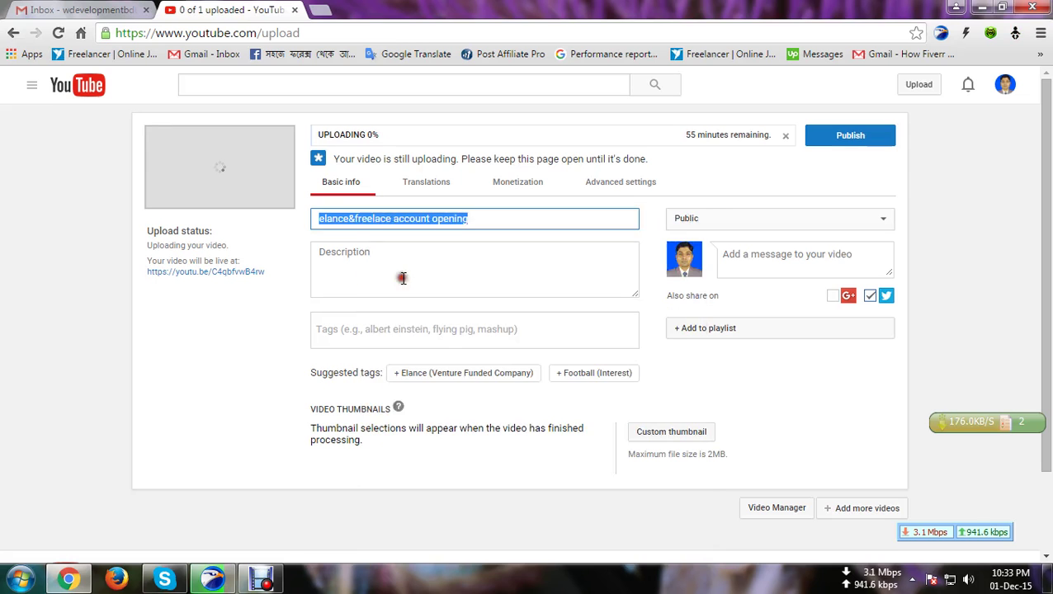
{"action": "left_click", "coordinate": [403, 278]}
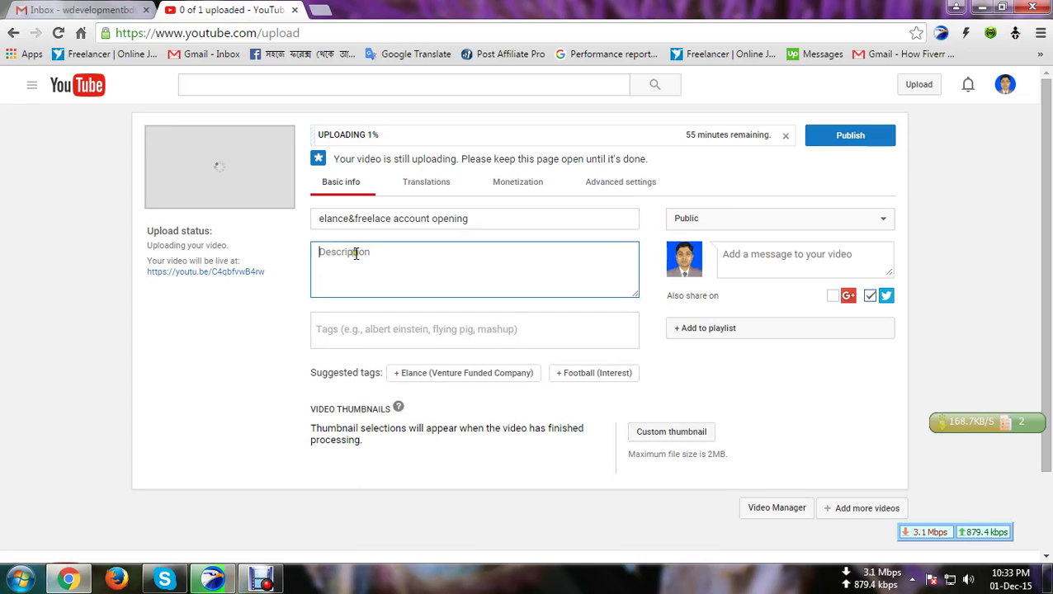
{"action": "right_click", "coordinate": [354, 253]}
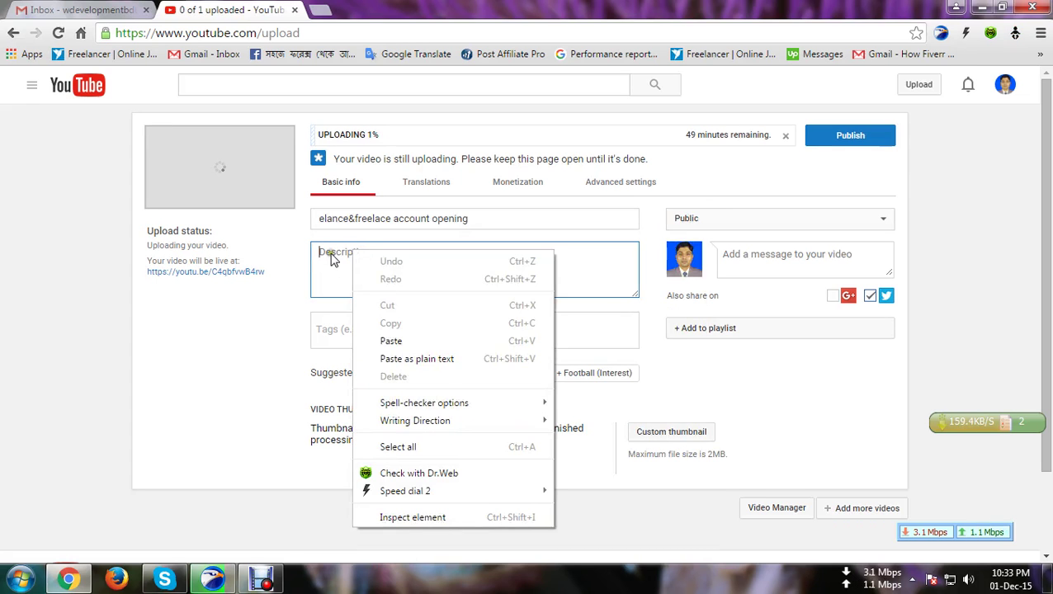
{"action": "left_click", "coordinate": [331, 254]}
{"action": "right_click", "coordinate": [335, 253]}
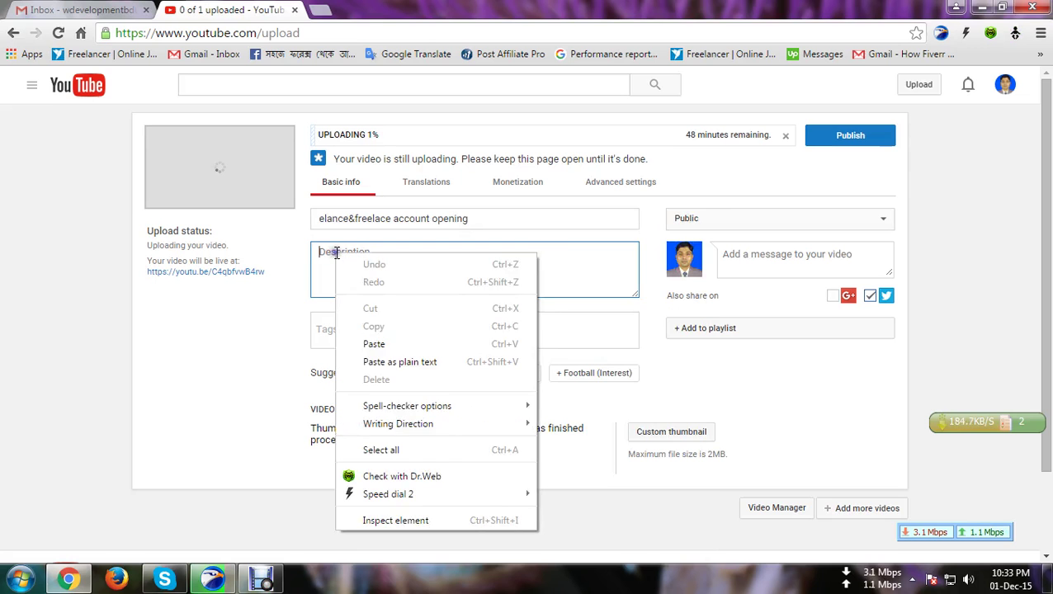
{"action": "left_click", "coordinate": [377, 345]}
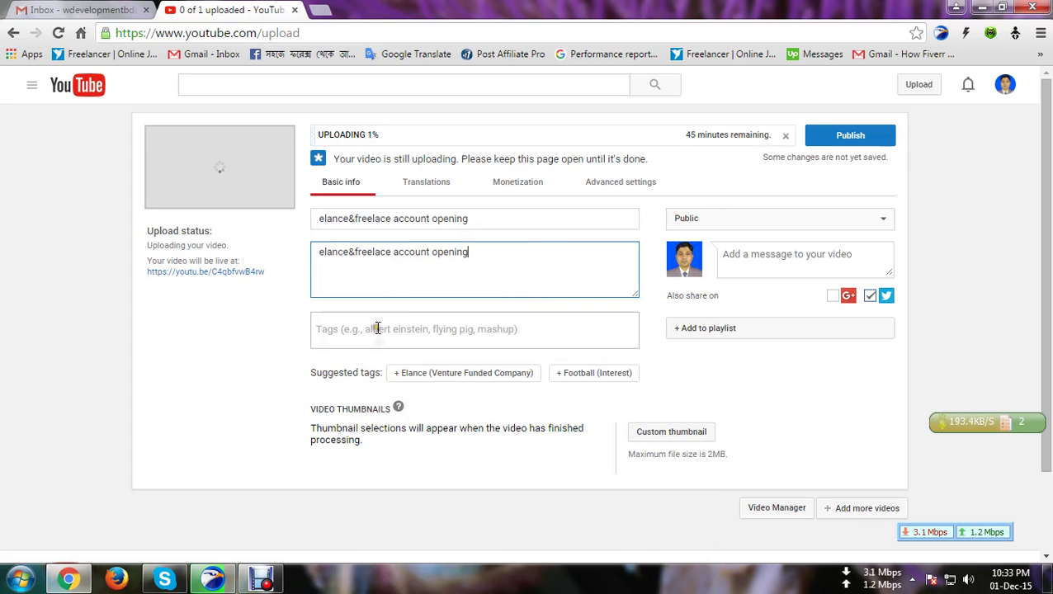
- Replace the video title with the uploader's name followed by "youtube bangla tutorial"
{"action": "left_click_drag", "start_coordinate": [489, 216], "coordinate": [322, 219]}
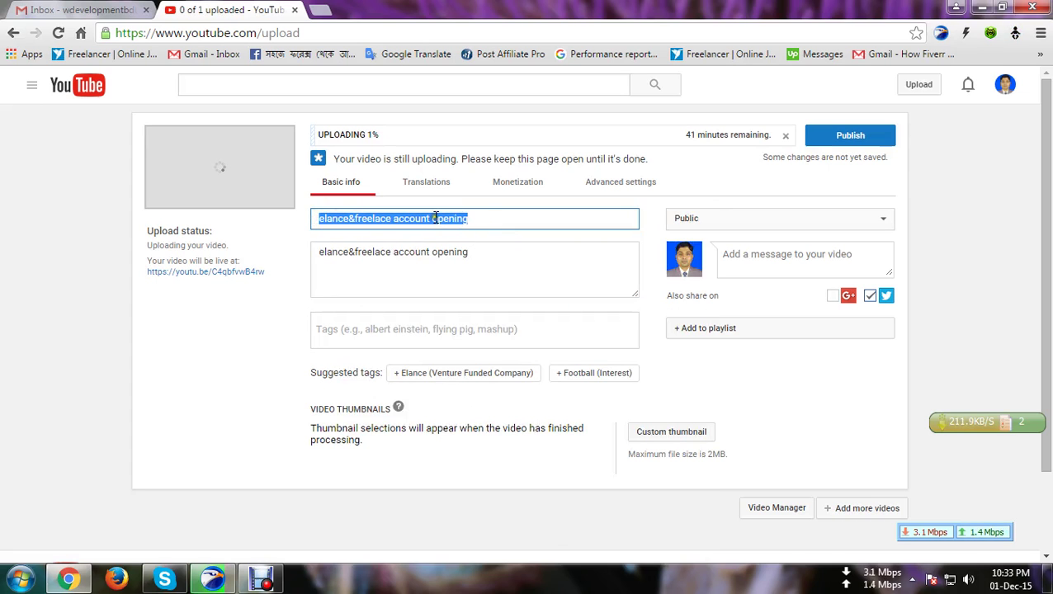
{"action": "left_click", "coordinate": [472, 218]}
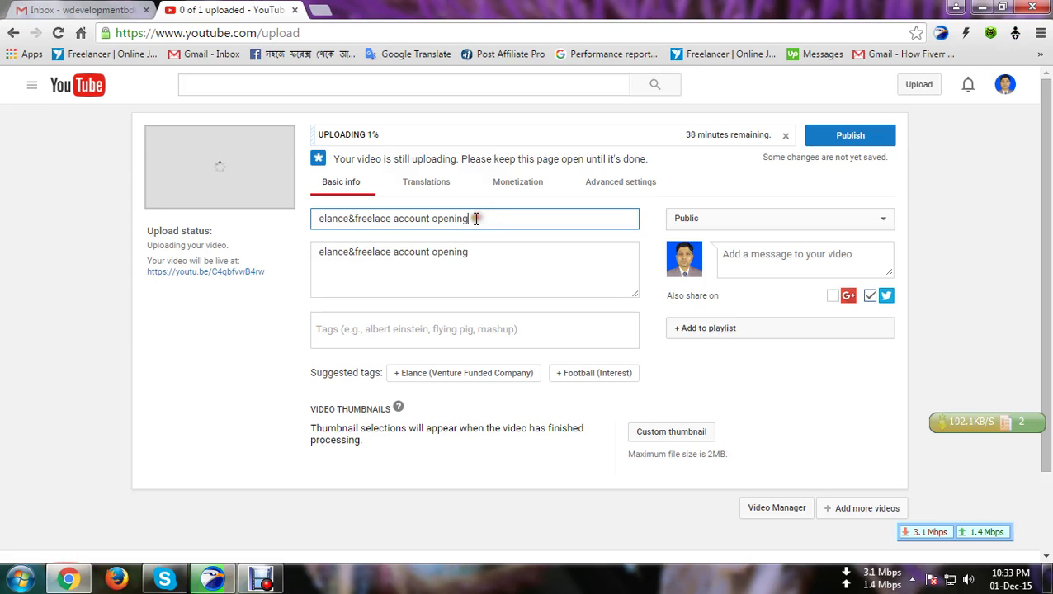
{"action": "left_click_drag", "start_coordinate": [469, 218], "coordinate": [352, 220]}
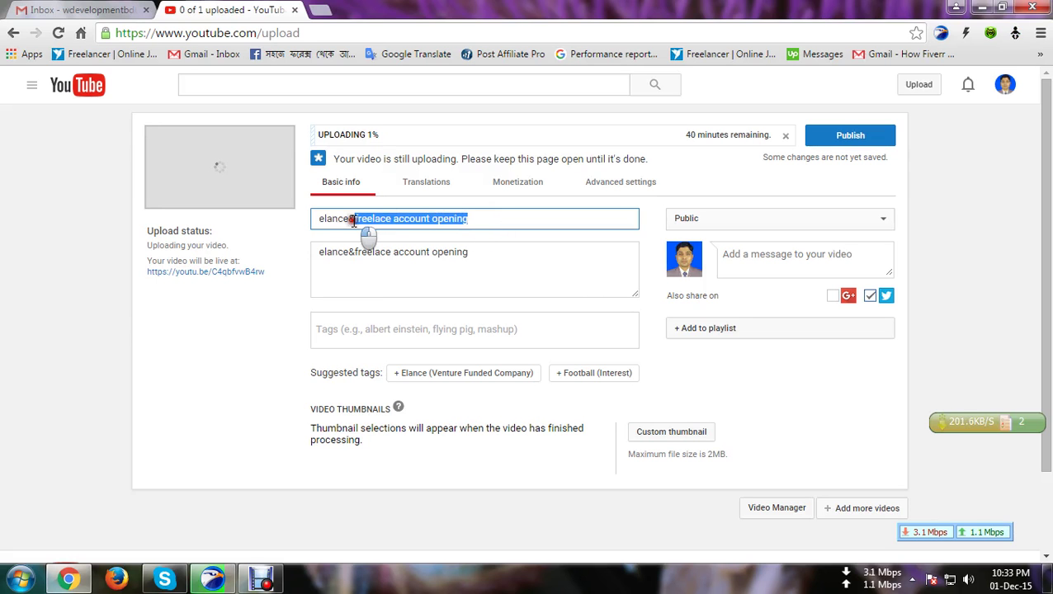
{"action": "left_click_drag", "start_coordinate": [353, 219], "coordinate": [306, 219]}
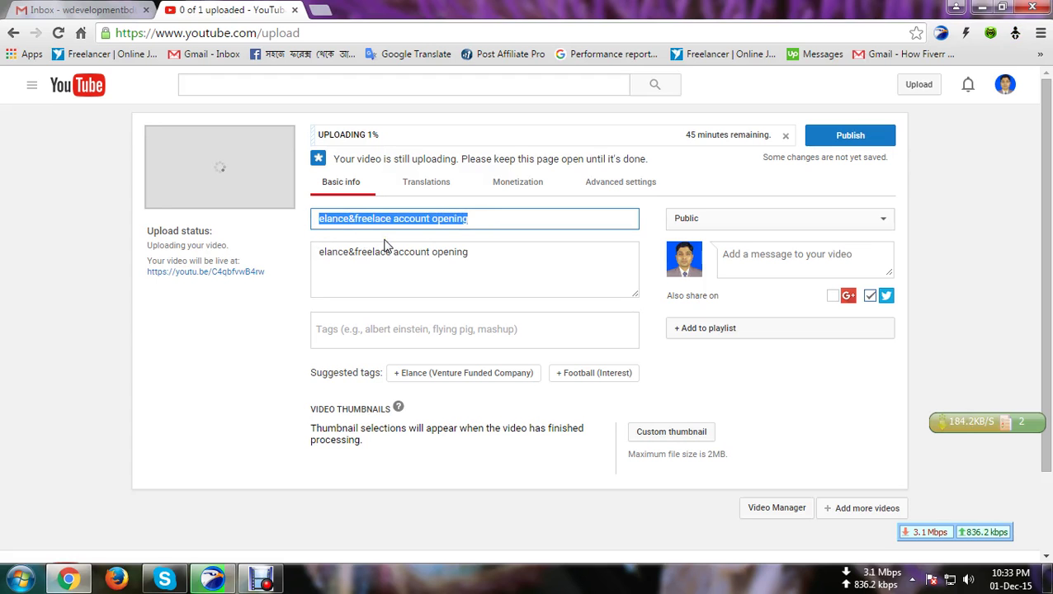
{"action": "type", "text": "suja"}
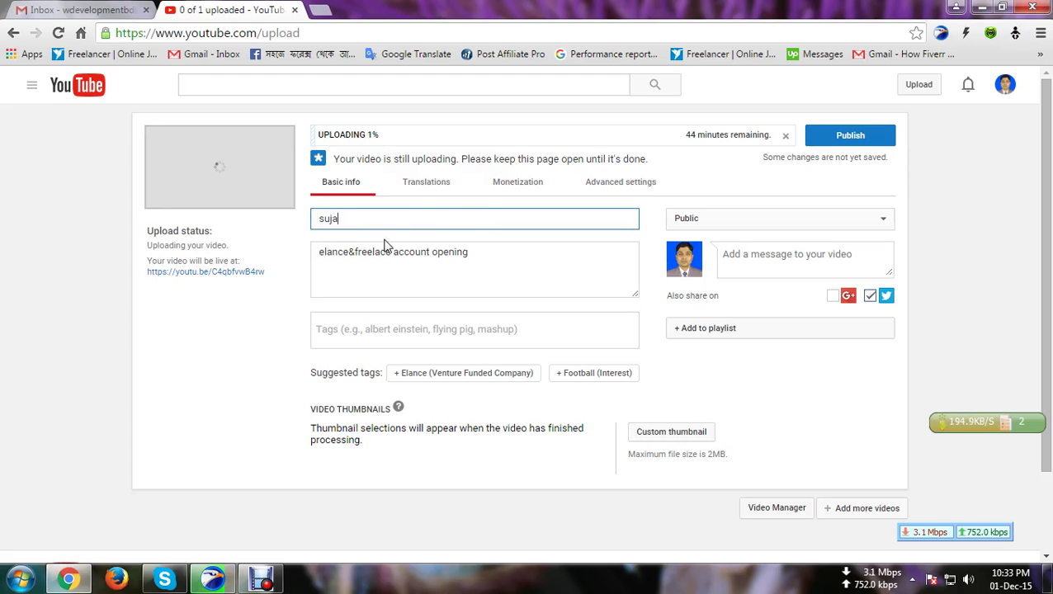
{"action": "type", "text": "uddin"}
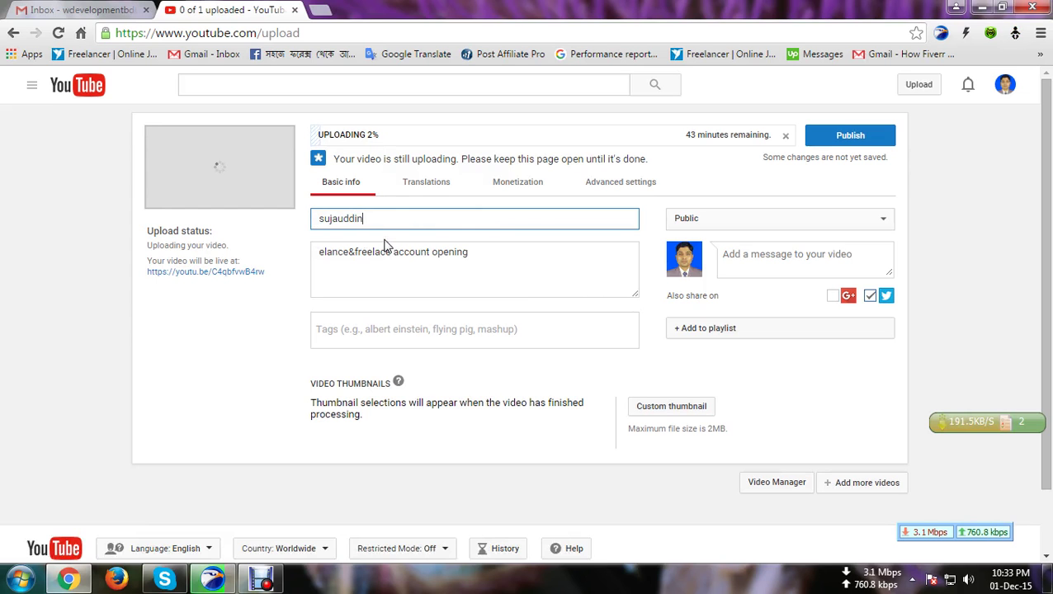
{"action": "type", "text": "youtube"}
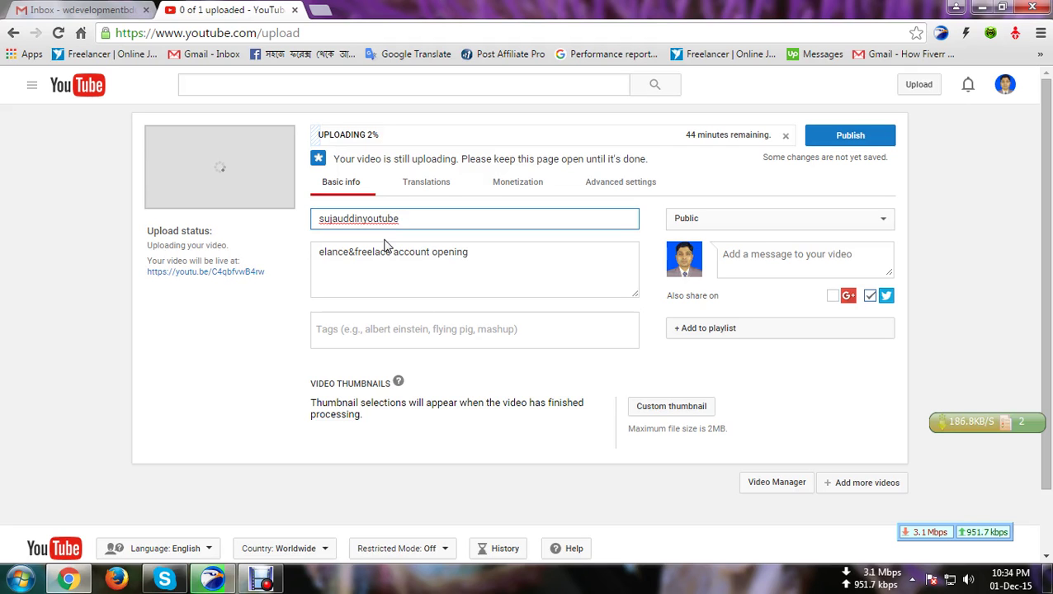
{"action": "key", "text": "Left"}
{"action": "key", "text": "Left"}
{"action": "key", "text": "Left"}
{"action": "key", "text": "Left"}
{"action": "type", "text": "youtube tutorial"}
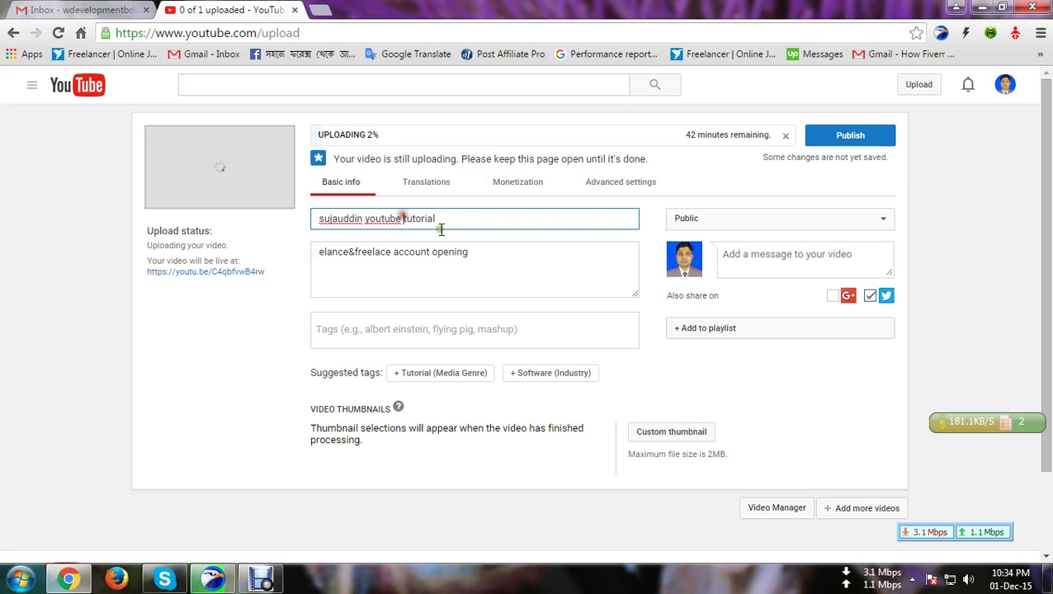
{"action": "type", "text": "bangla"}
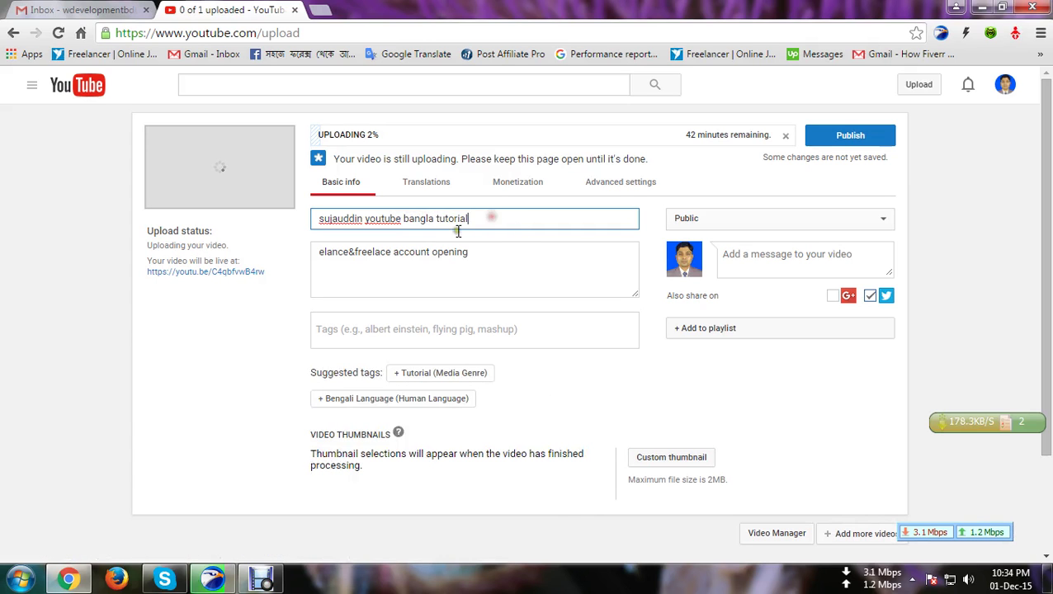
- Edit the description's spacing around the ampersand and its capital letters to read "Flance & Freelace account opening"
{"action": "left_click", "coordinate": [353, 252]}
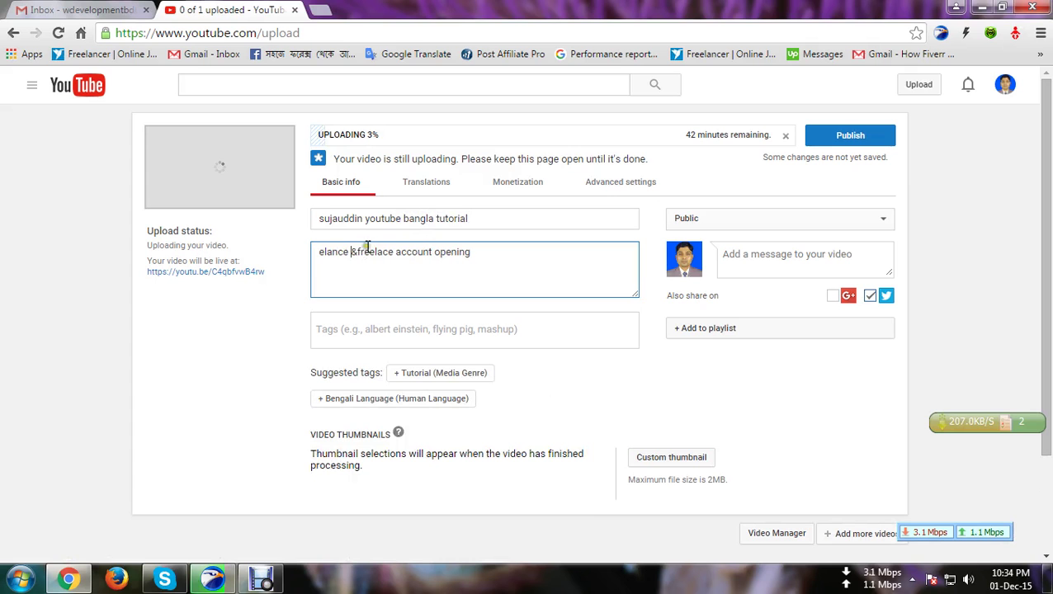
{"action": "key", "text": "Right"}
{"action": "left_click_drag", "start_coordinate": [327, 254], "coordinate": [316, 252]}
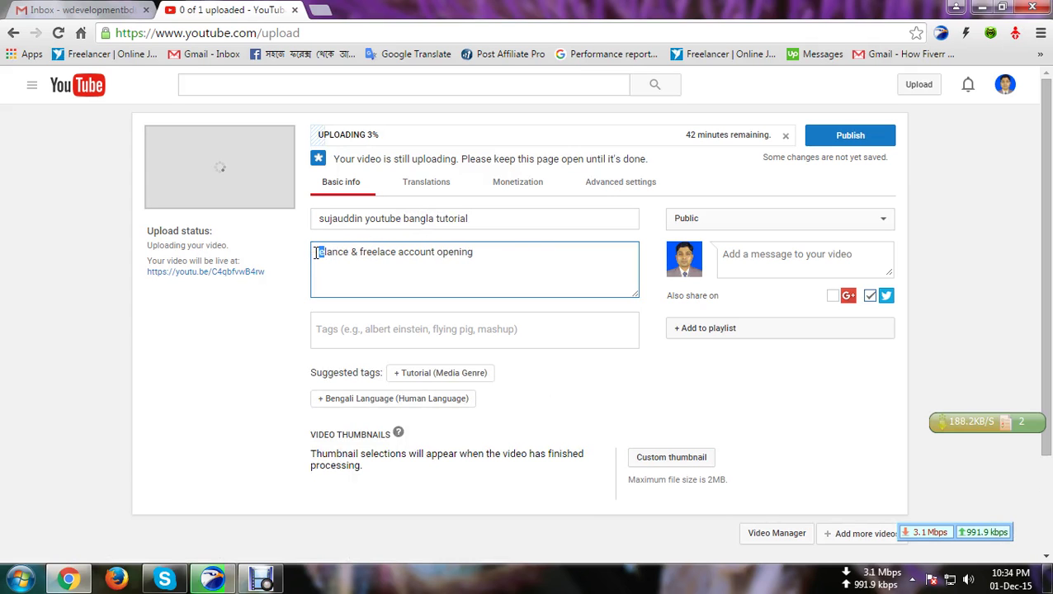
{"action": "type", "text": "F"}
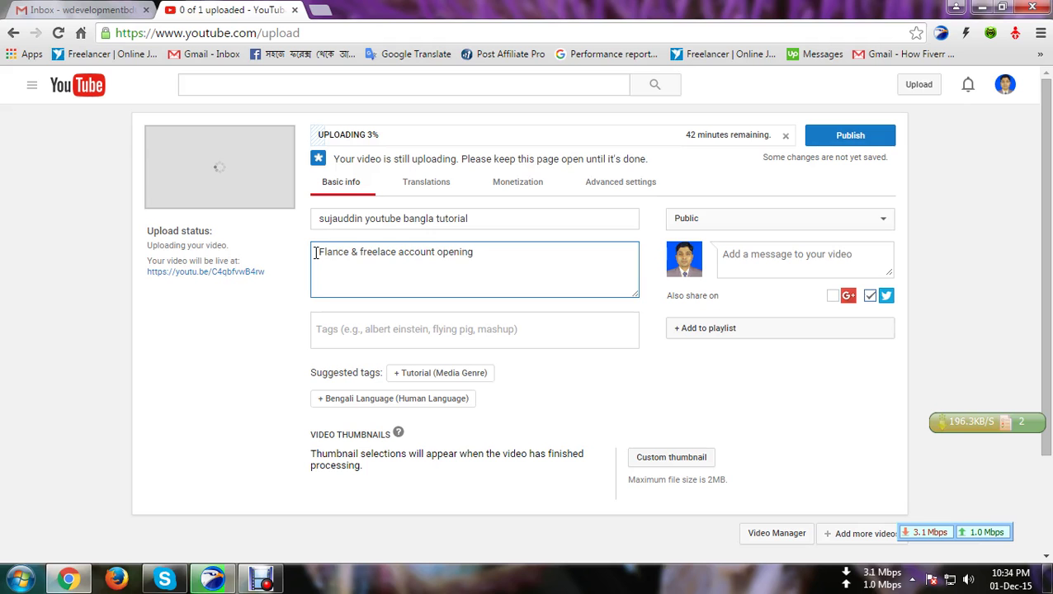
{"action": "left_click", "coordinate": [361, 251]}
{"action": "key", "text": "shift+Right"}
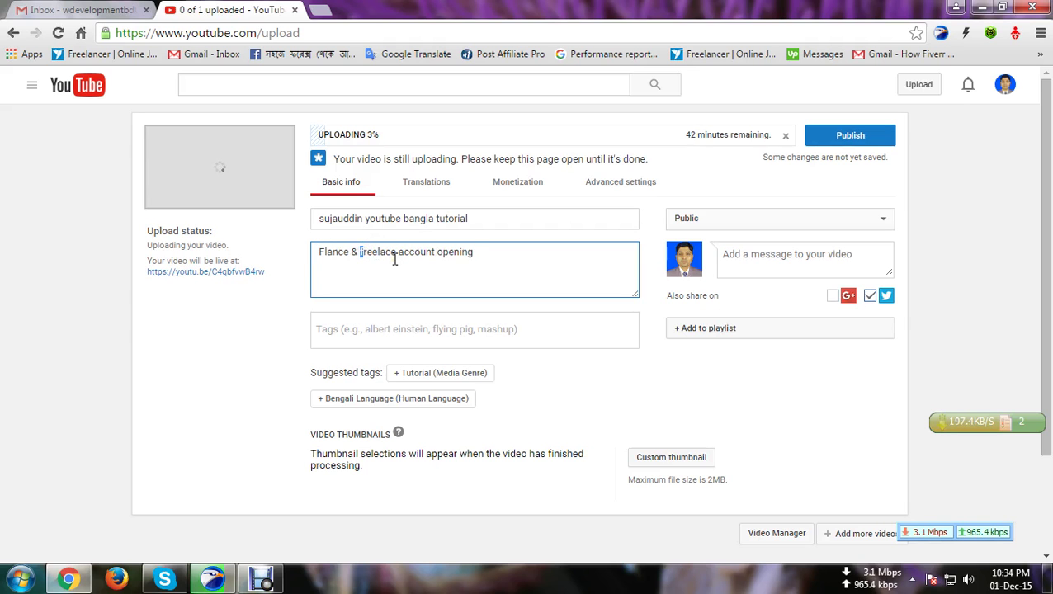
{"action": "type", "text": "F"}
{"action": "left_click", "coordinate": [372, 219]}
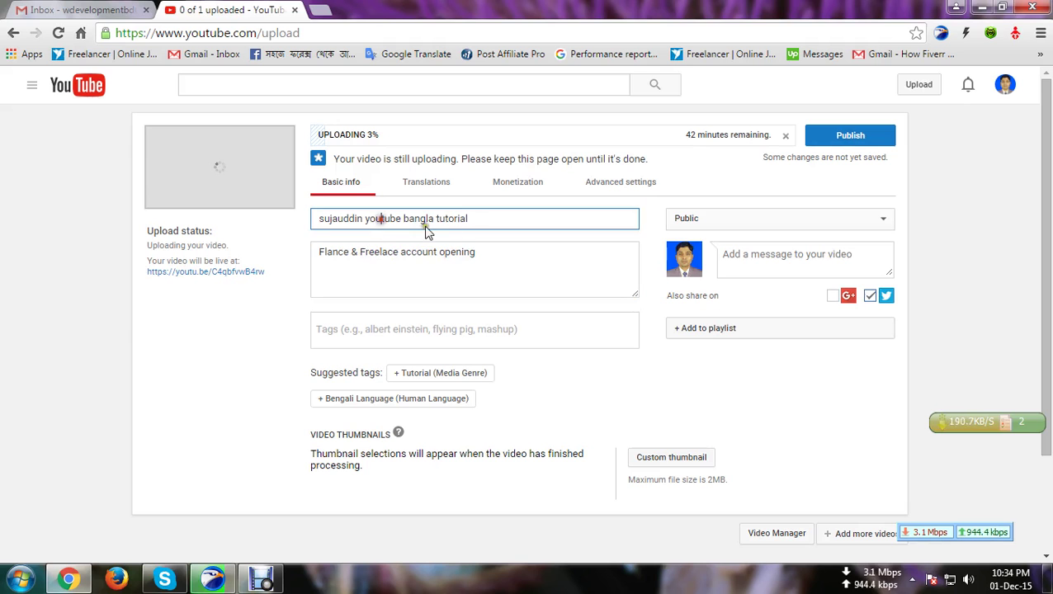
{"action": "left_click", "coordinate": [339, 218]}
{"action": "left_click", "coordinate": [470, 220]}
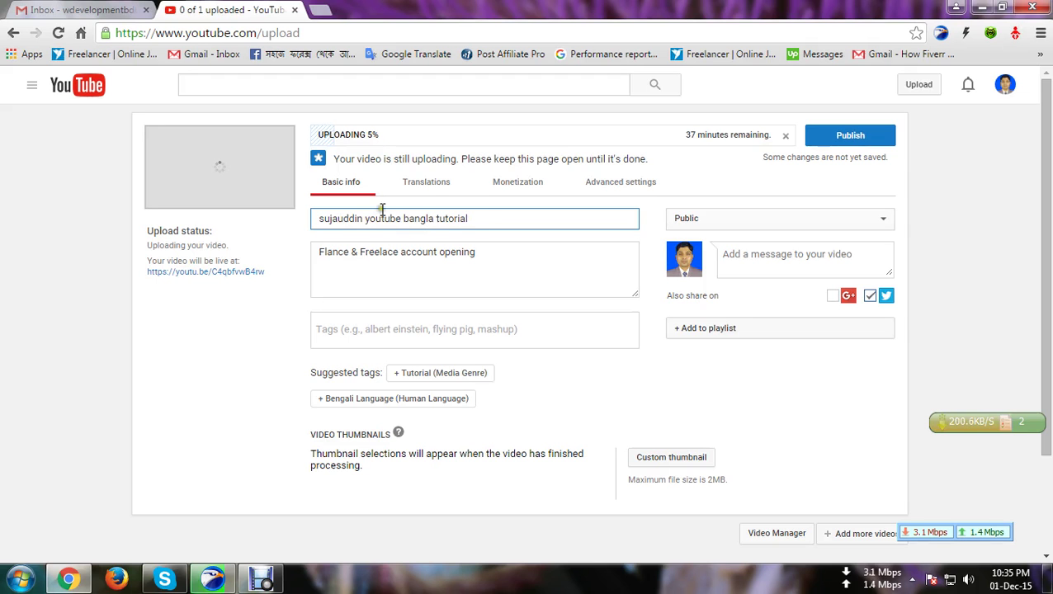
{"action": "left_click", "coordinate": [416, 256]}
- Add the uploader's name as the first tag of the video
{"action": "scroll", "coordinate": [415, 254], "scroll_direction": "down", "scroll_amount": 3}
{"action": "left_click", "coordinate": [348, 207]}
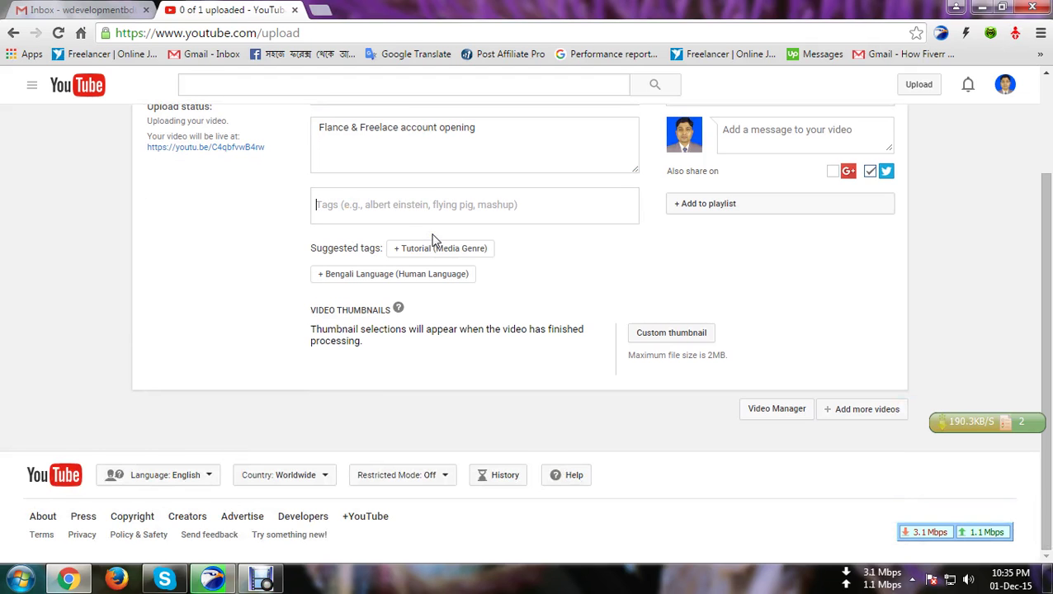
{"action": "type", "text": "s"}
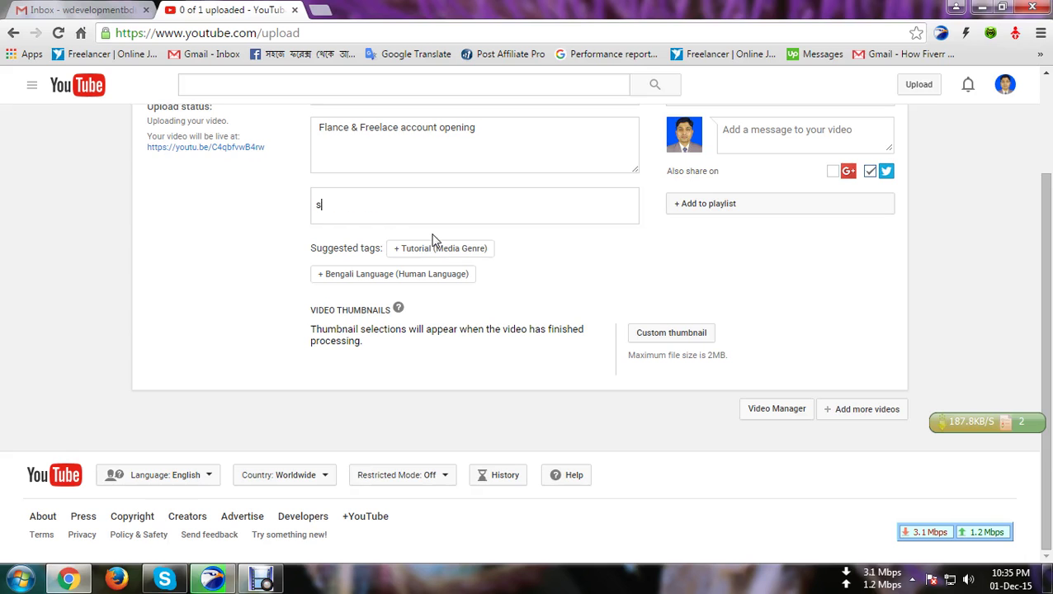
{"action": "type", "text": "ujauddi"}
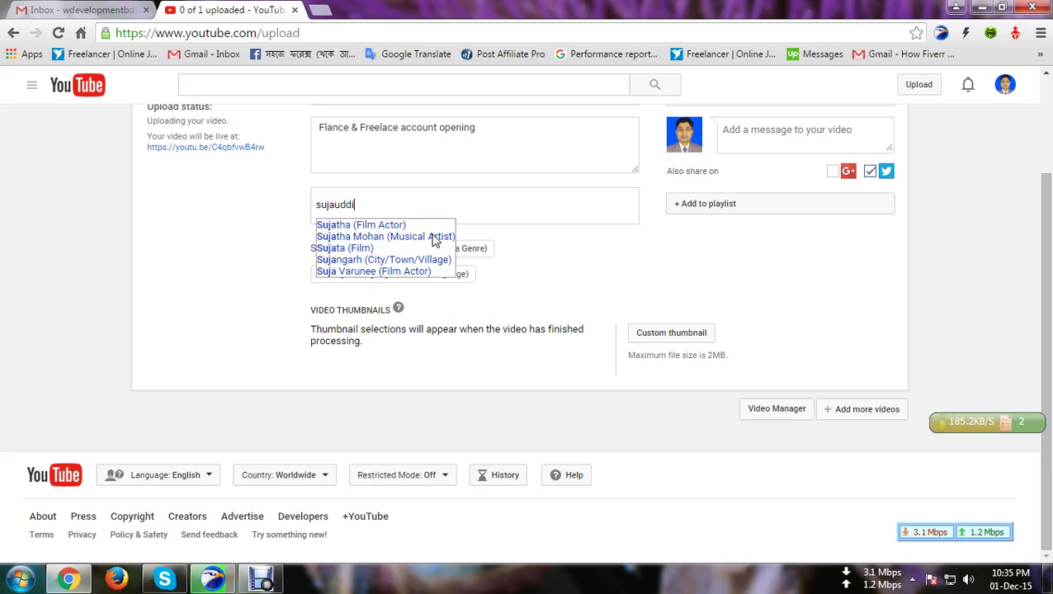
{"action": "type", "text": "n"}
{"action": "key", "text": "Return"}
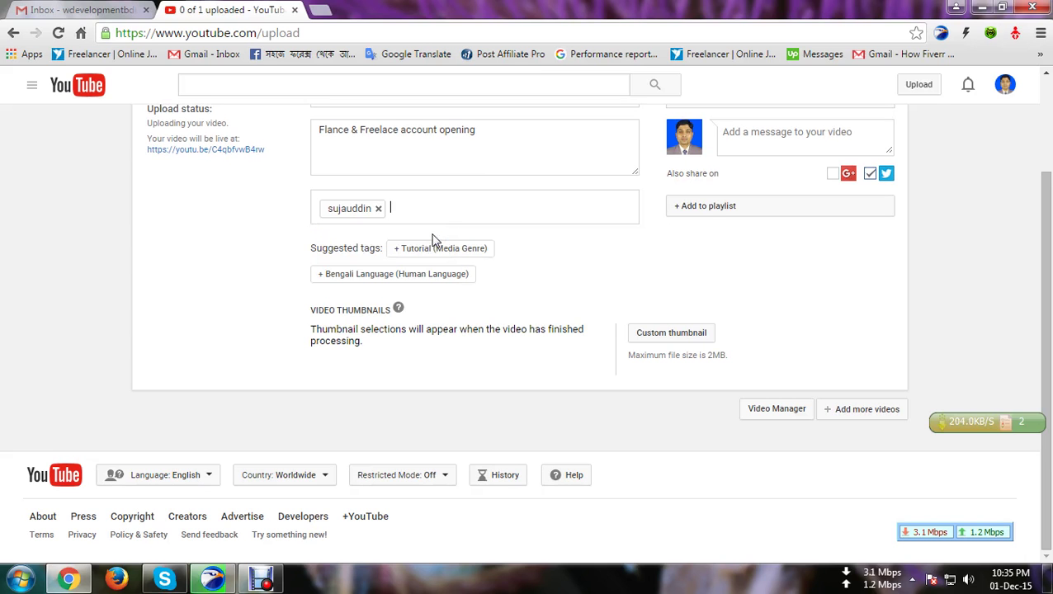
- Add the tags "youtube tutorial" and "ytb bangla tutorial" to the video
{"action": "type", "text": "tyo"}
{"action": "key", "text": "Return"}
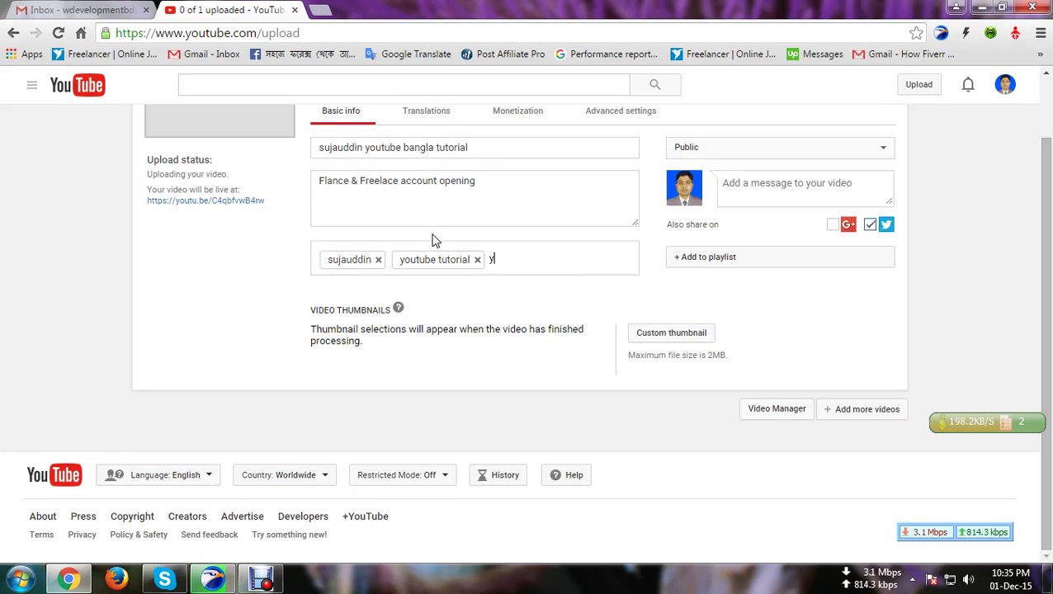
{"action": "type", "text": "ytb b"}
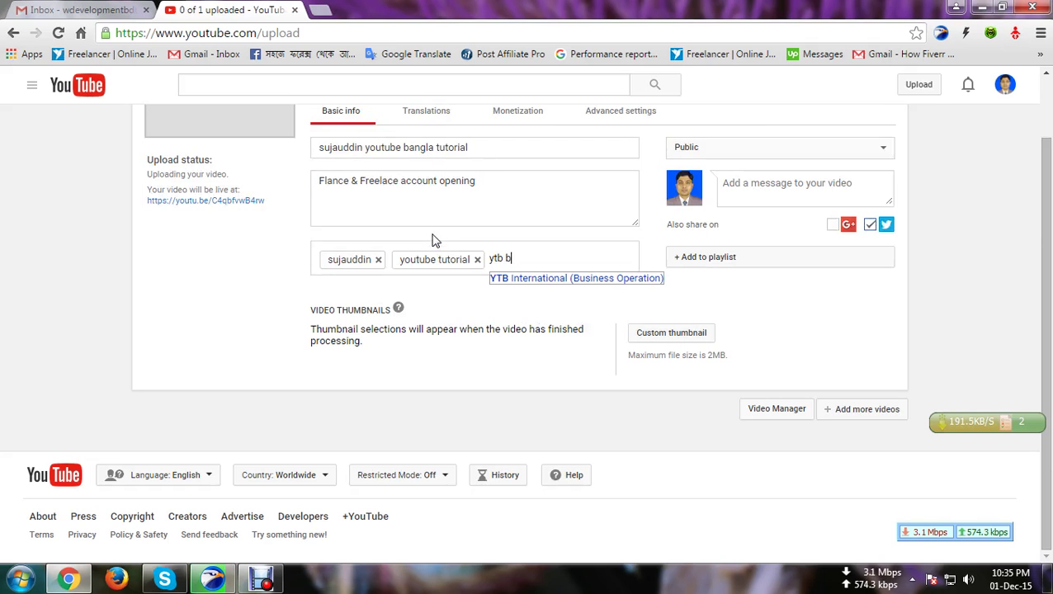
{"action": "type", "text": "angla tu"}
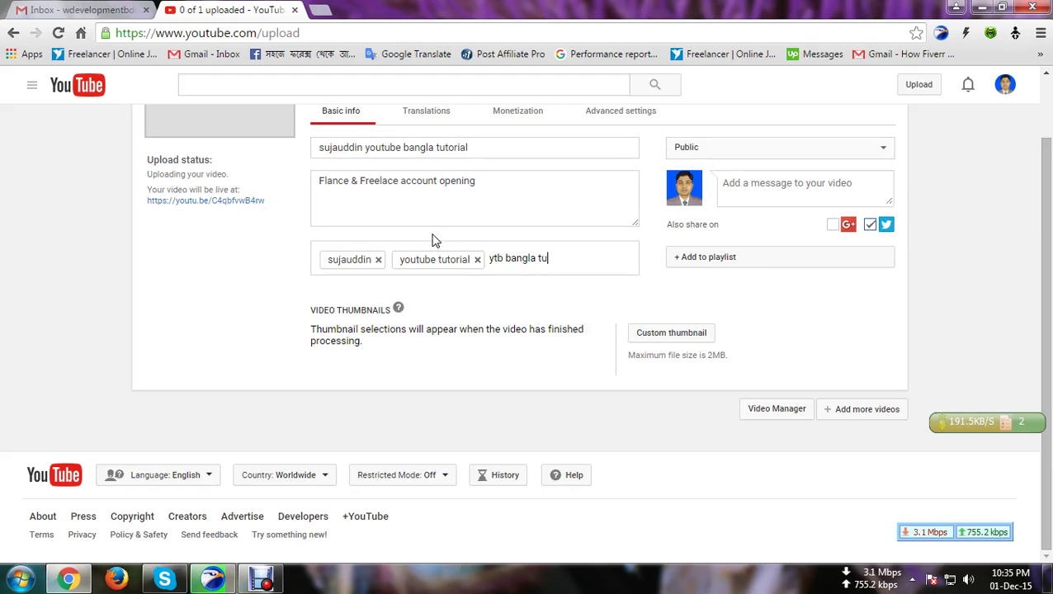
{"action": "type", "text": "torial"}
{"action": "key", "text": "Return"}
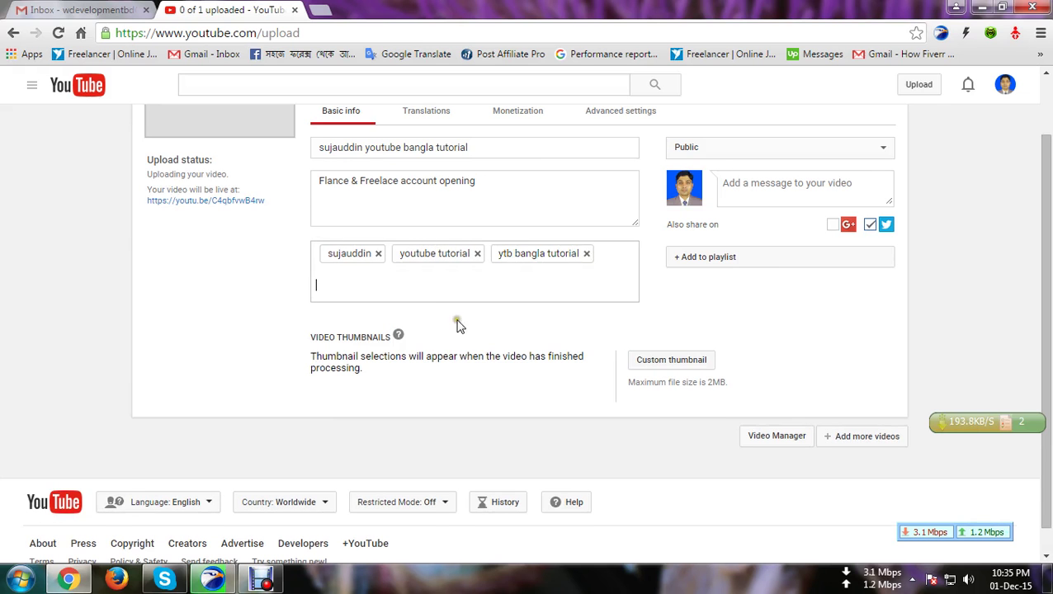
- Turn on Monetize with ads in the video's monetization settings
{"action": "scroll", "coordinate": [458, 277], "scroll_direction": "up", "scroll_amount": 1}
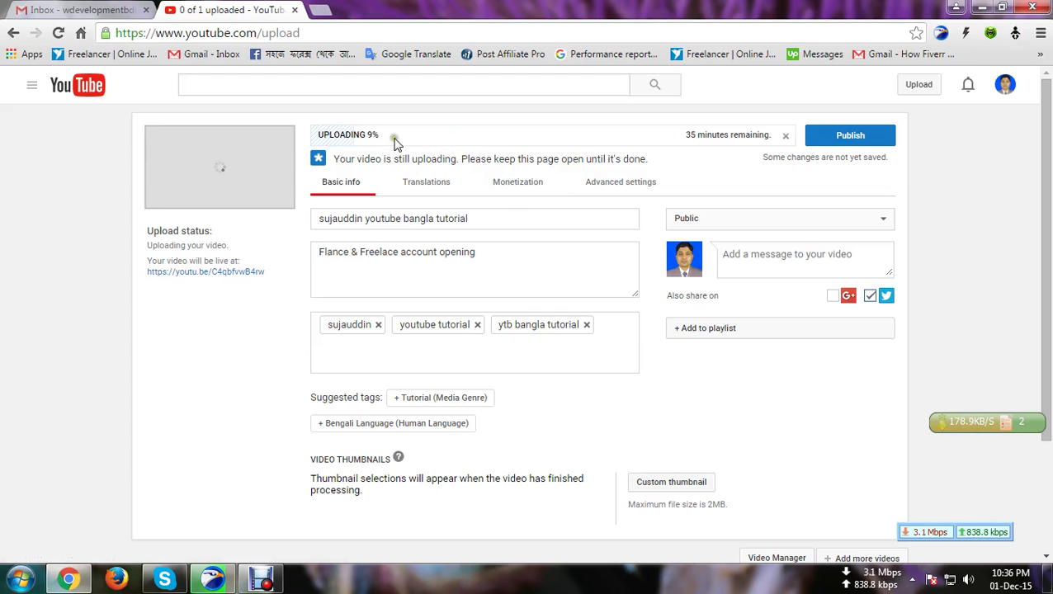
{"action": "left_click", "coordinate": [512, 188]}
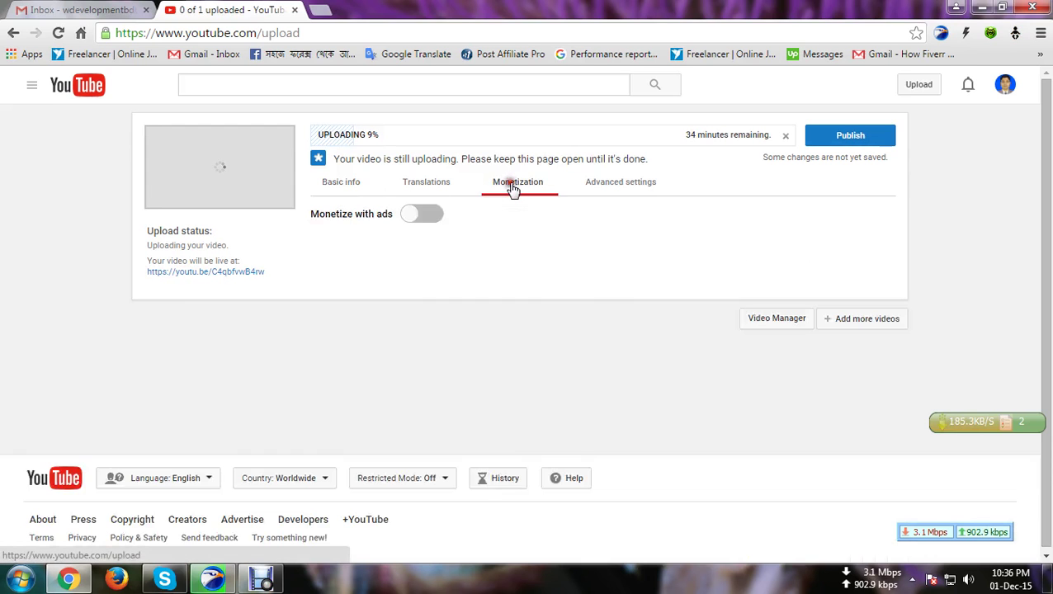
{"action": "left_click", "coordinate": [433, 216]}
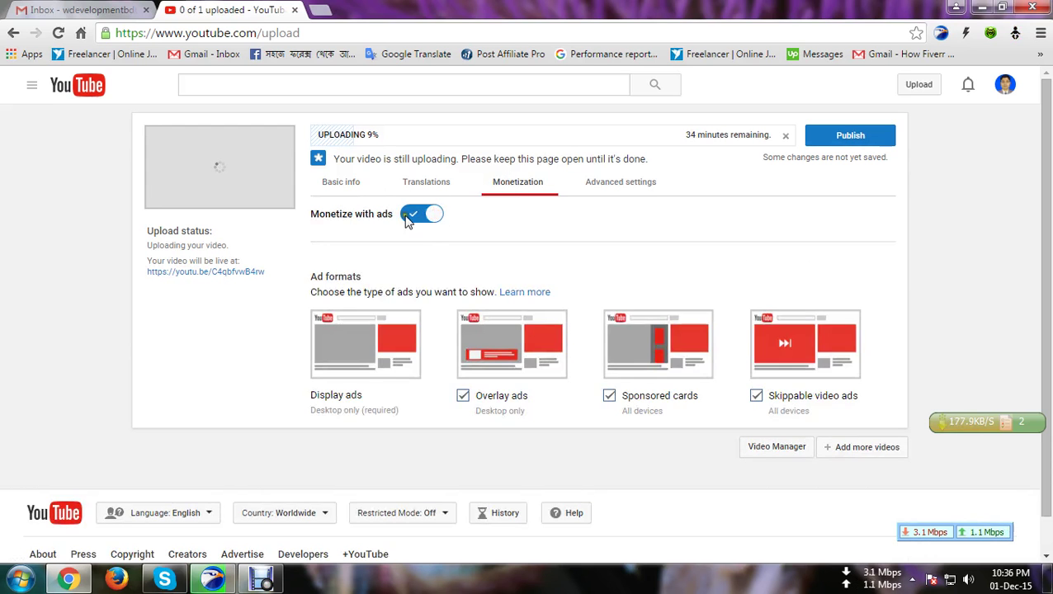
- Turn the video's Monetize with ads setting off and on again, and review the available ad formats
{"action": "left_click", "coordinate": [414, 216]}
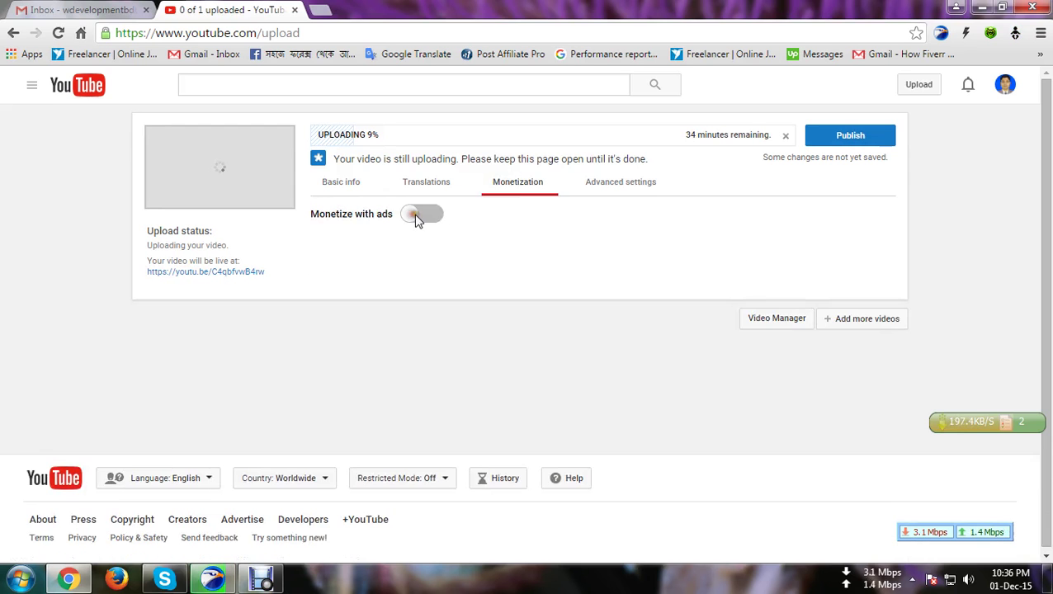
{"action": "left_click", "coordinate": [435, 216]}
{"action": "scroll", "coordinate": [669, 259], "scroll_direction": "down", "scroll_amount": 1}
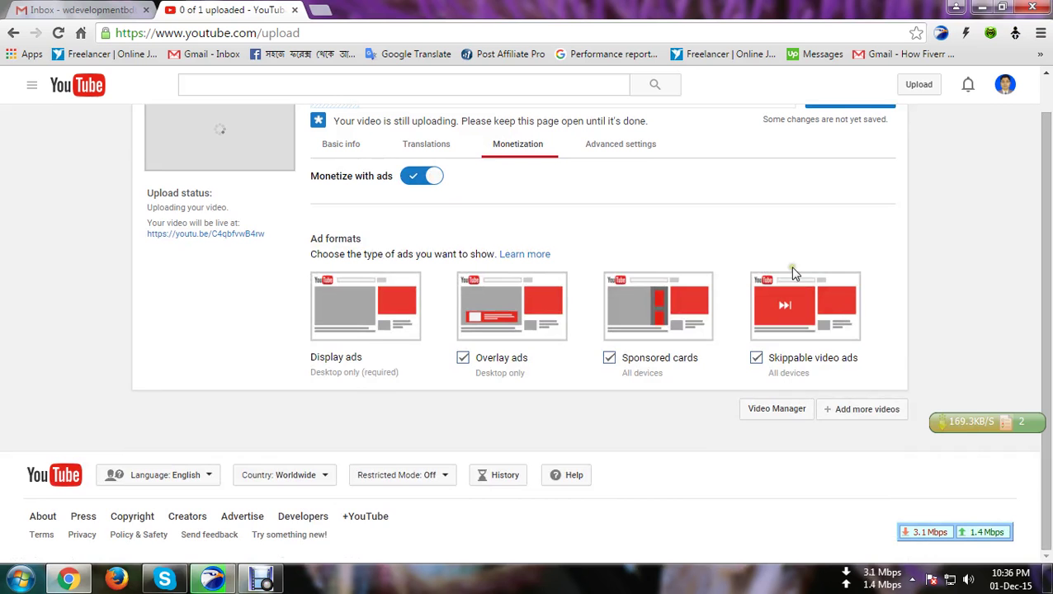
{"action": "scroll", "coordinate": [794, 273], "scroll_direction": "up", "scroll_amount": 1}
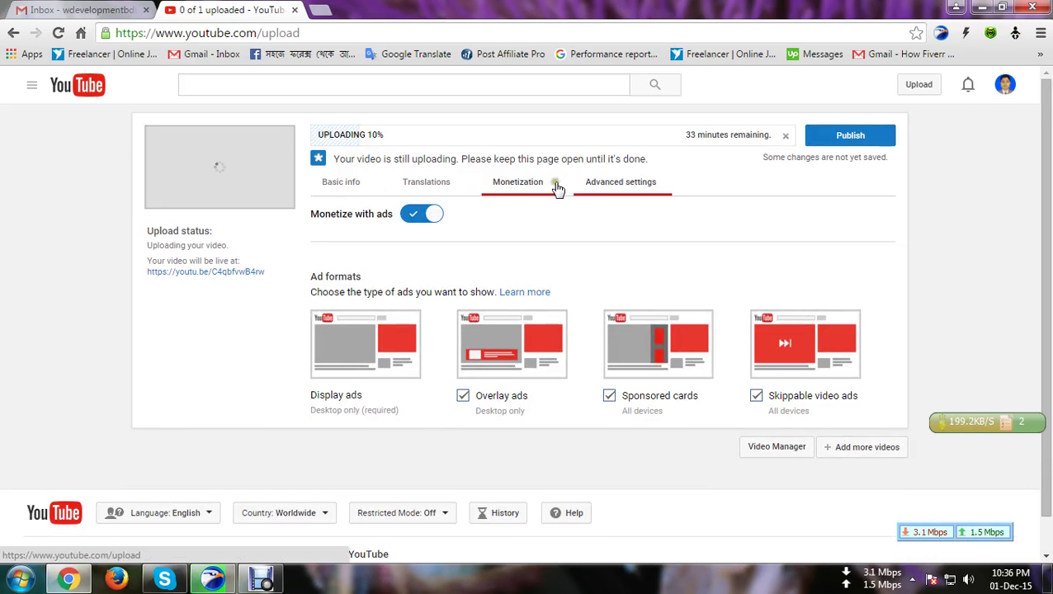
- Set the video language to English in the video's advanced settings
{"action": "left_click", "coordinate": [609, 183]}
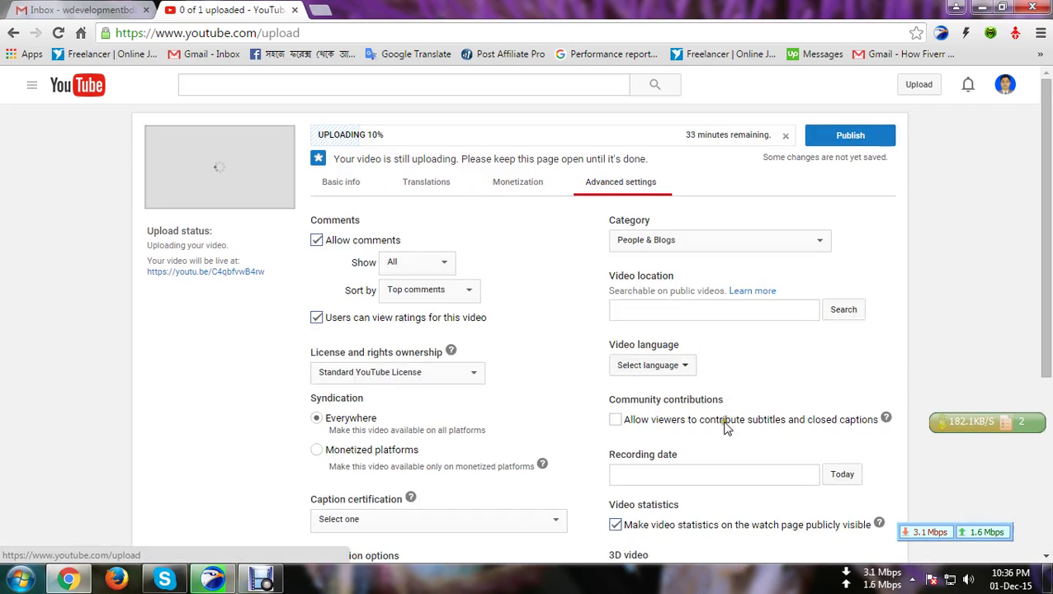
{"action": "left_click", "coordinate": [685, 366]}
{"action": "left_click", "coordinate": [653, 394]}
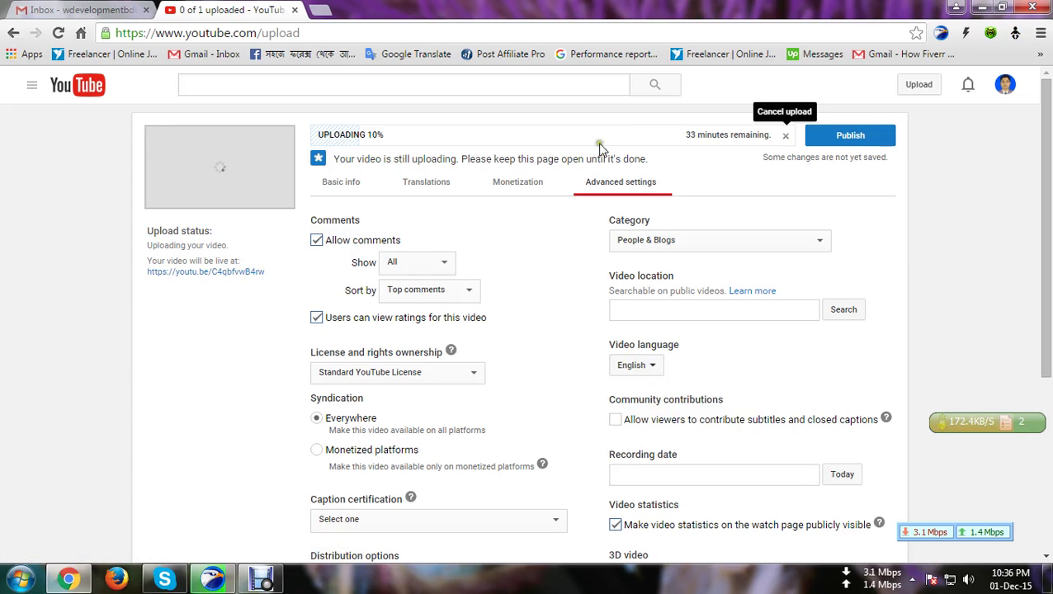
- Review the video's translation settings and its basic info, including the title, description and tags
{"action": "left_click", "coordinate": [419, 181]}
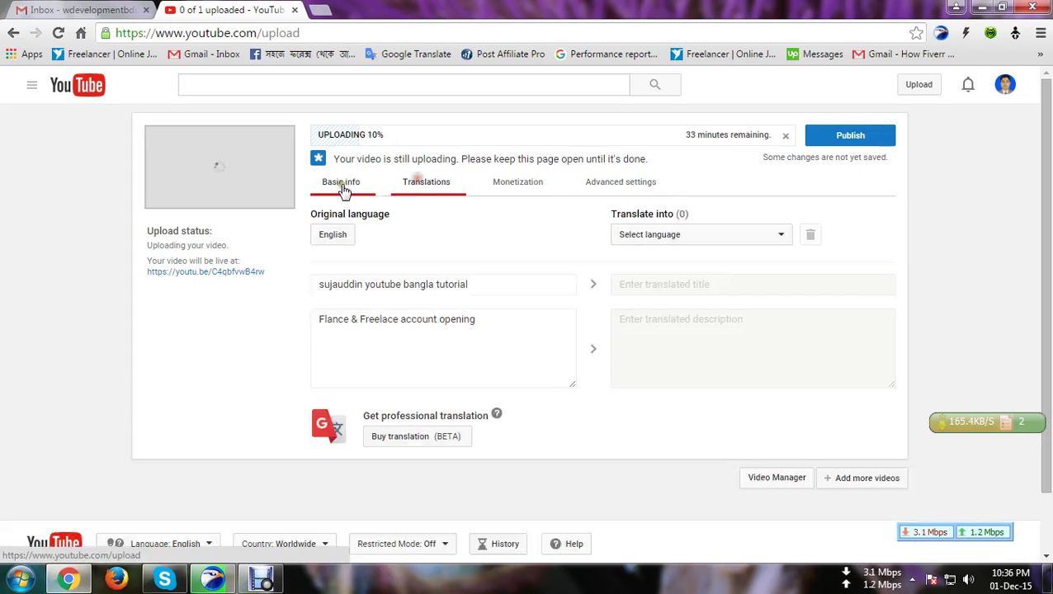
{"action": "left_click", "coordinate": [340, 183]}
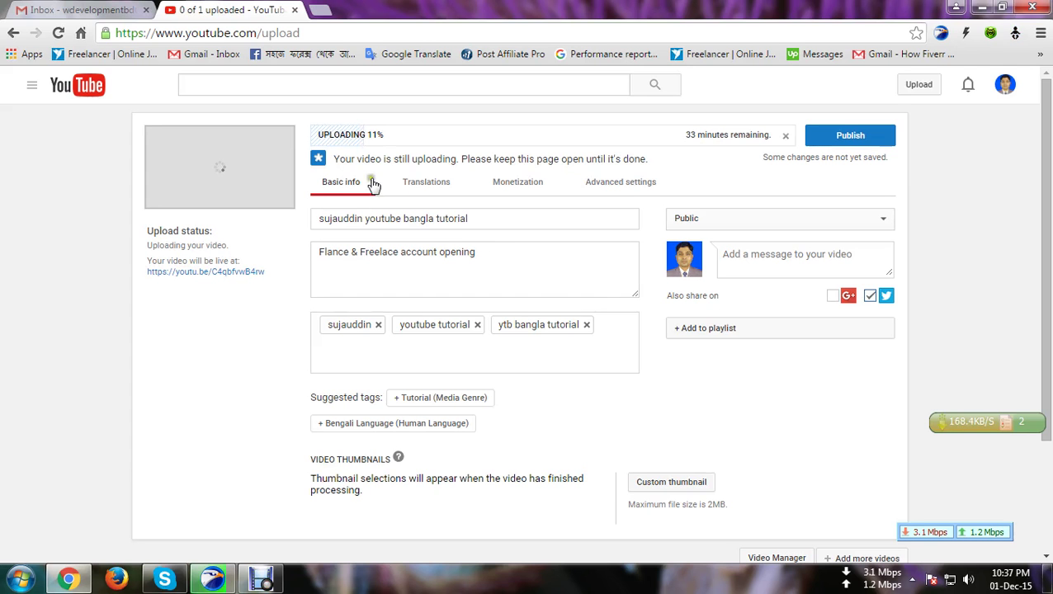
{"action": "scroll", "coordinate": [495, 205], "scroll_direction": "down", "scroll_amount": 1}
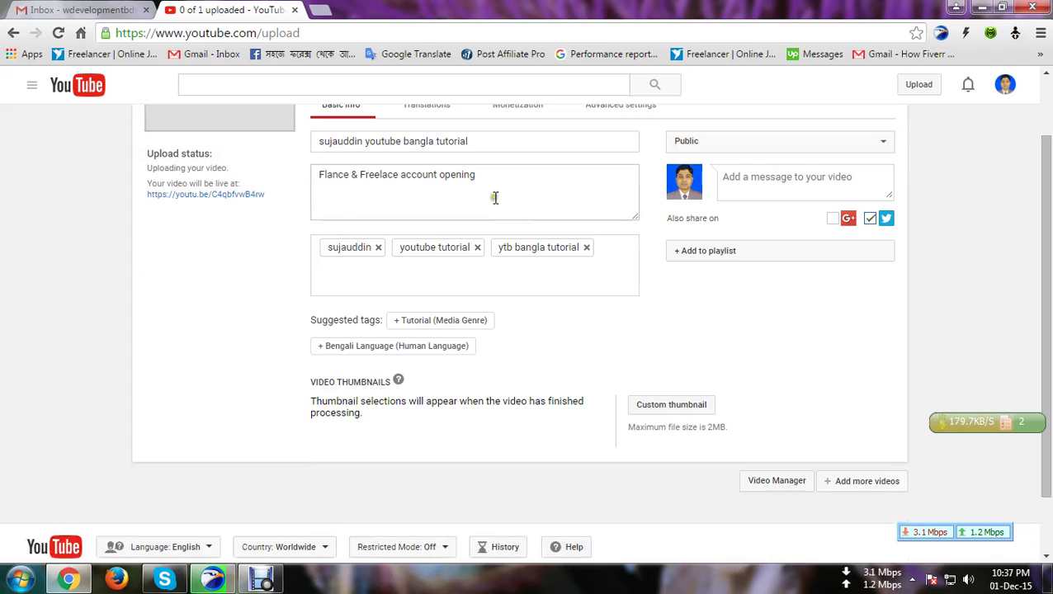
{"action": "scroll", "coordinate": [494, 194], "scroll_direction": "up", "scroll_amount": 1}
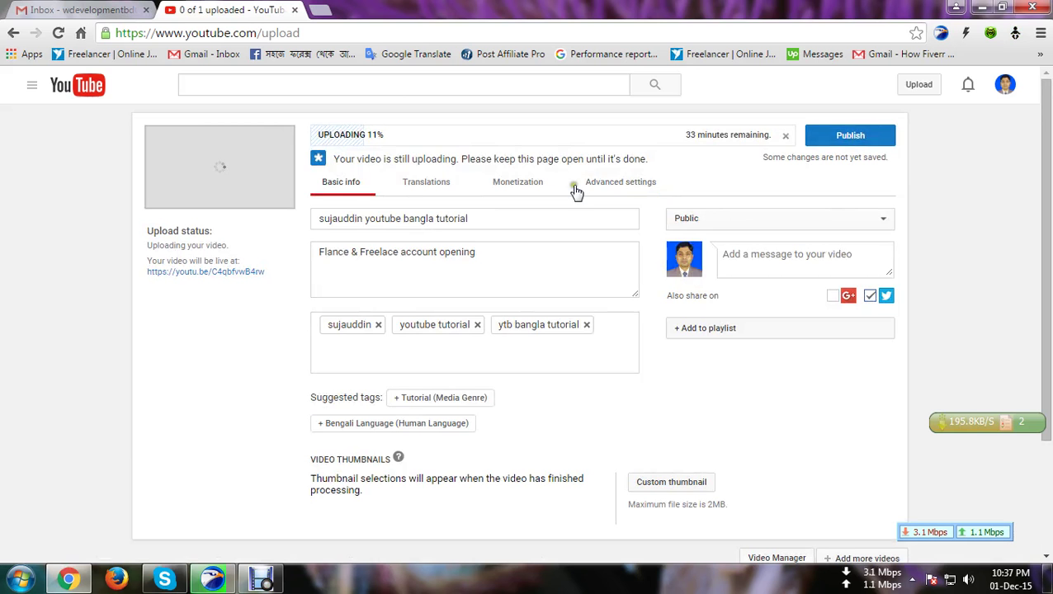
- Start adding another video and browse to the day13 folder inside wordpress26-49, day46 Odesk
{"action": "scroll", "coordinate": [863, 280], "scroll_direction": "down", "scroll_amount": 3}
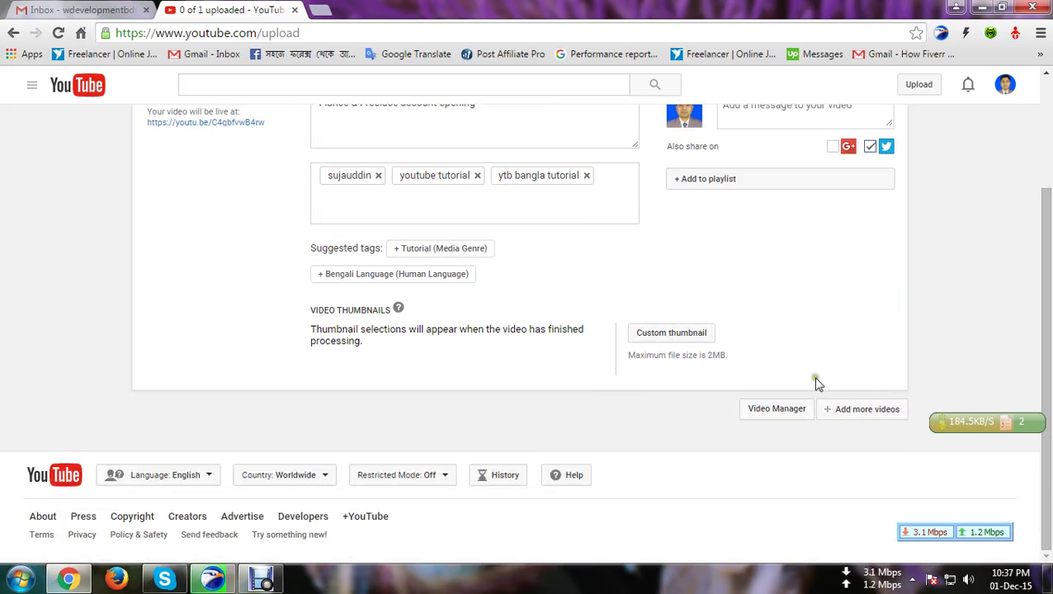
{"action": "left_click", "coordinate": [855, 413]}
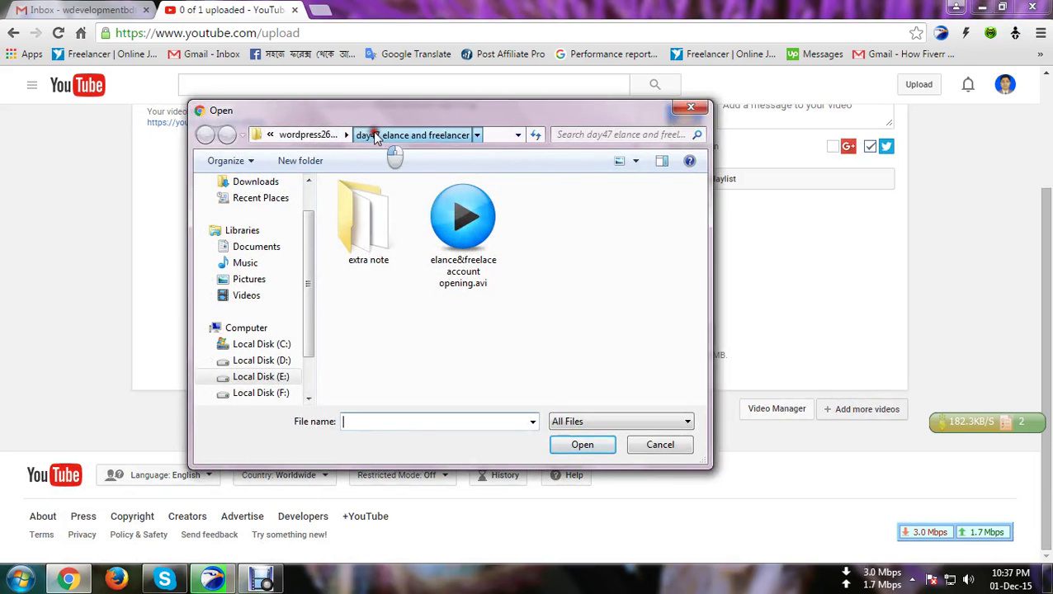
{"action": "left_click", "coordinate": [305, 137]}
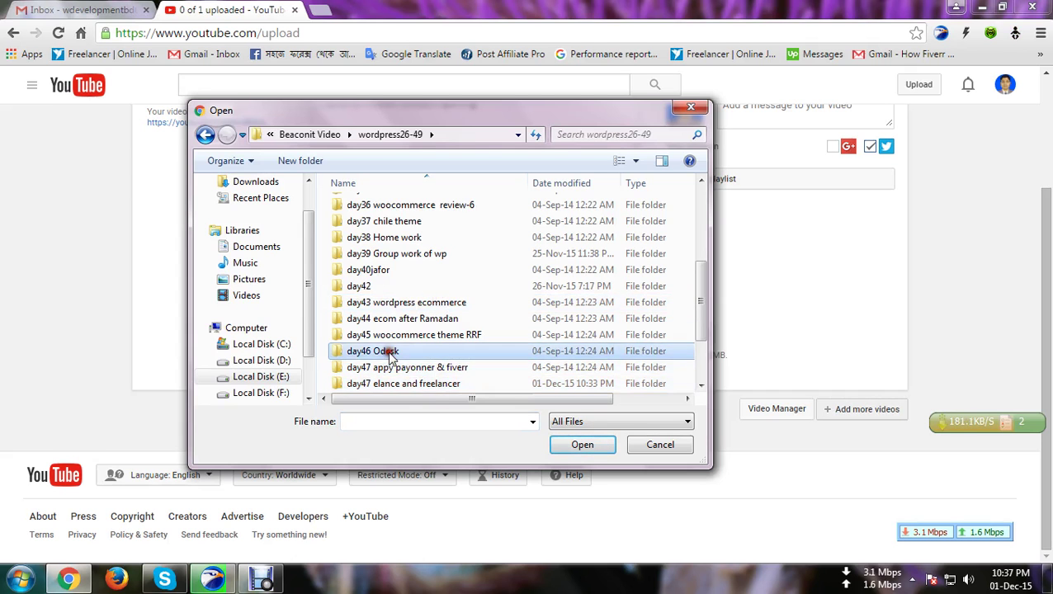
{"action": "double_click", "coordinate": [385, 351]}
{"action": "double_click", "coordinate": [363, 208]}
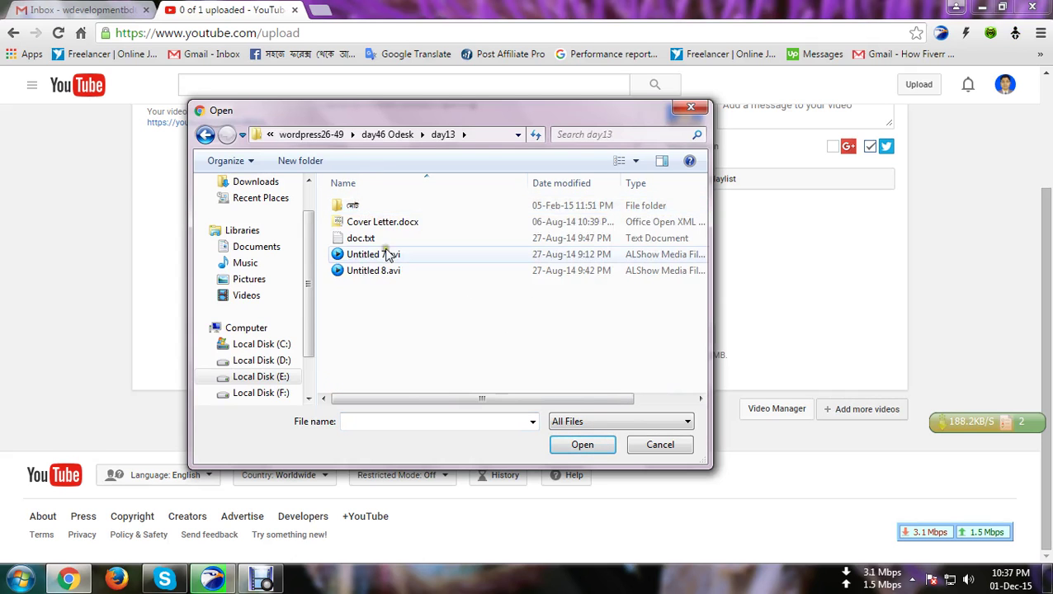
- Show the day13 folder in Details view and add Untitled 8.avi to the uploads
{"action": "left_click", "coordinate": [636, 160]}
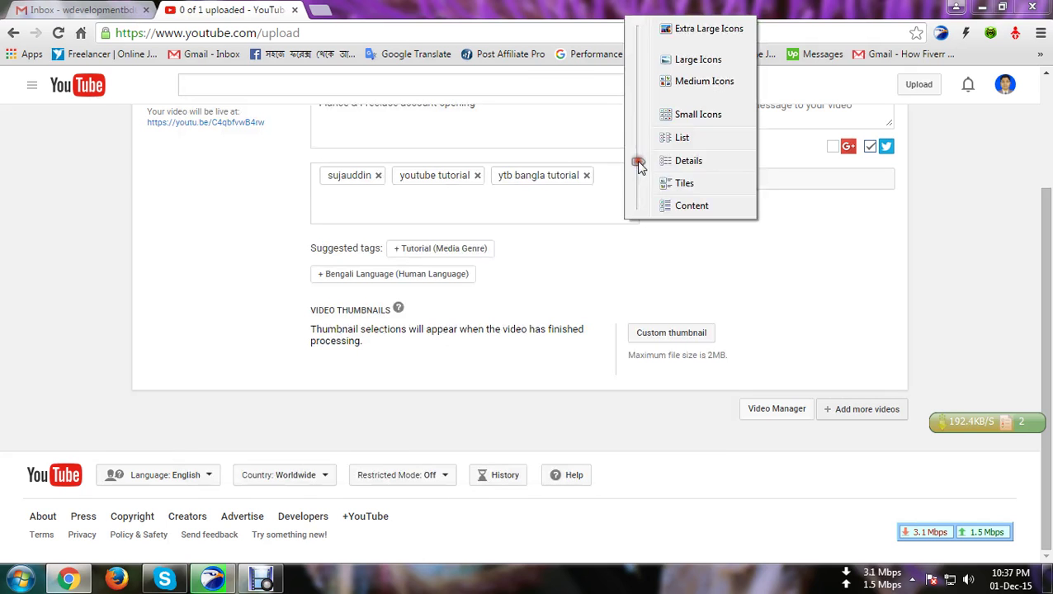
{"action": "left_click", "coordinate": [692, 163]}
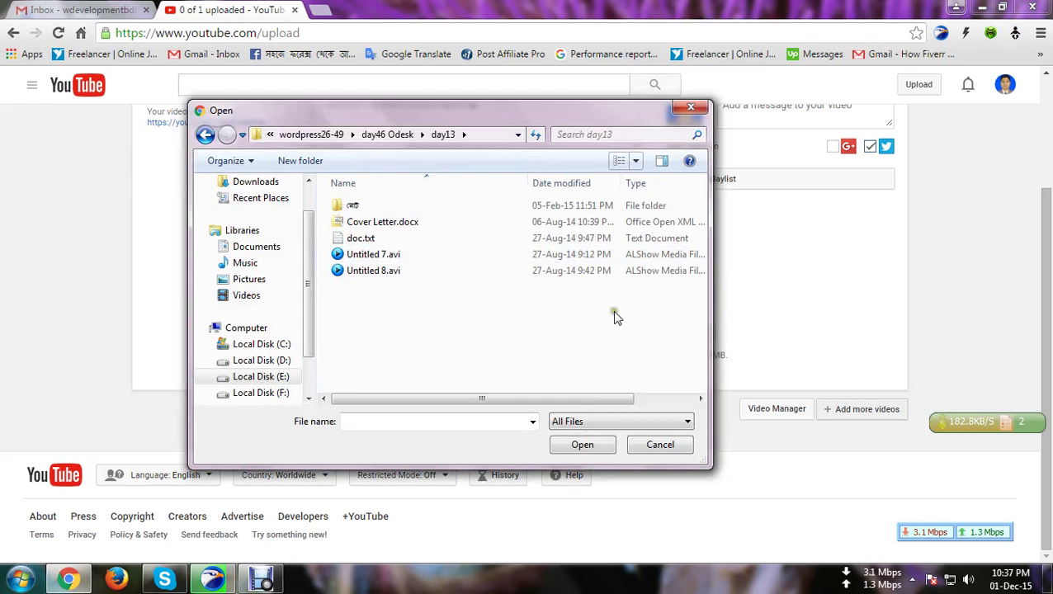
{"action": "mouse_move", "coordinate": [606, 399]}
{"action": "left_mouse_down"}
{"action": "mouse_move", "coordinate": [679, 398]}
{"action": "mouse_move", "coordinate": [576, 398]}
{"action": "mouse_move", "coordinate": [593, 412]}
{"action": "left_mouse_up"}
{"action": "left_click", "coordinate": [374, 272]}
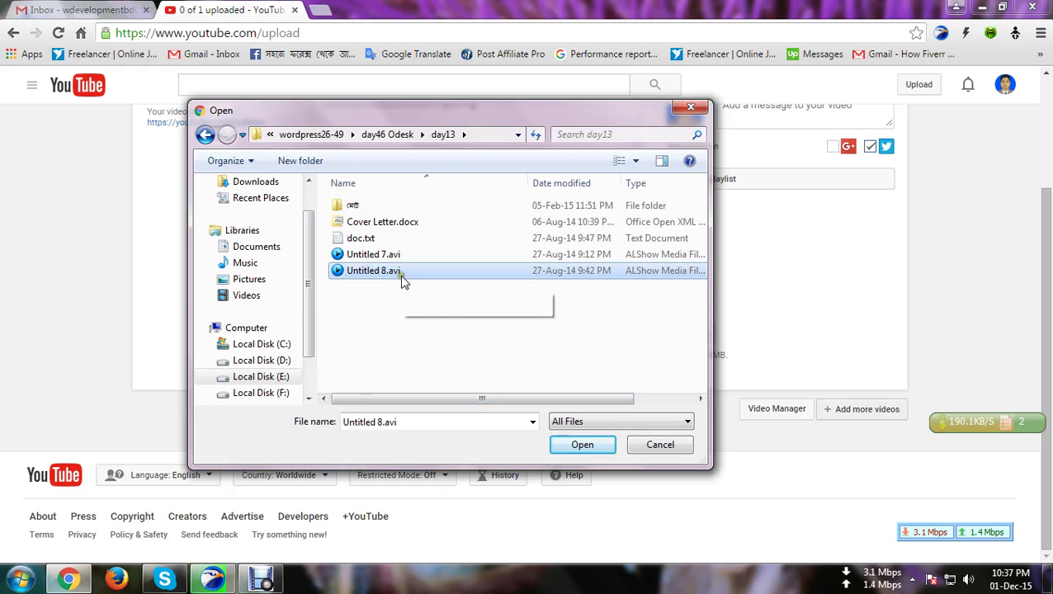
{"action": "left_click", "coordinate": [583, 450]}
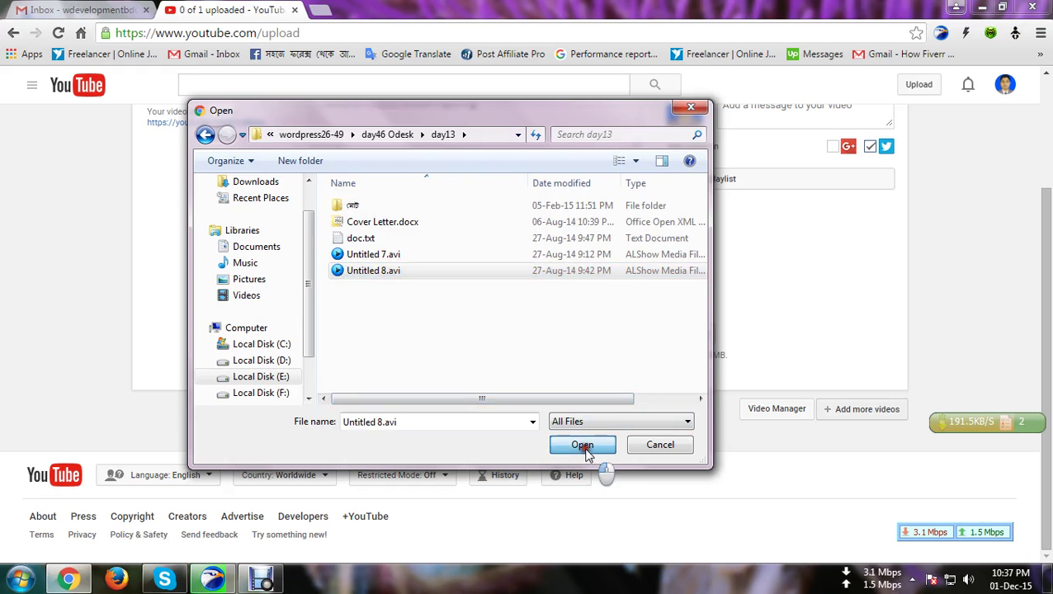
{"action": "scroll", "coordinate": [516, 328], "scroll_direction": "up", "scroll_amount": 1}
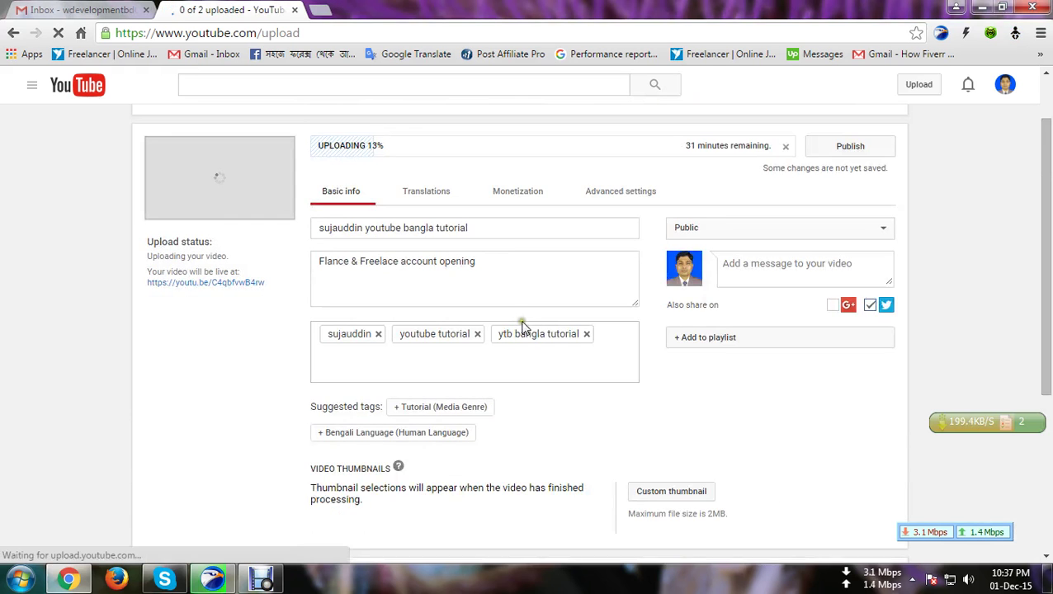
{"action": "scroll", "coordinate": [559, 327], "scroll_direction": "up", "scroll_amount": 1}
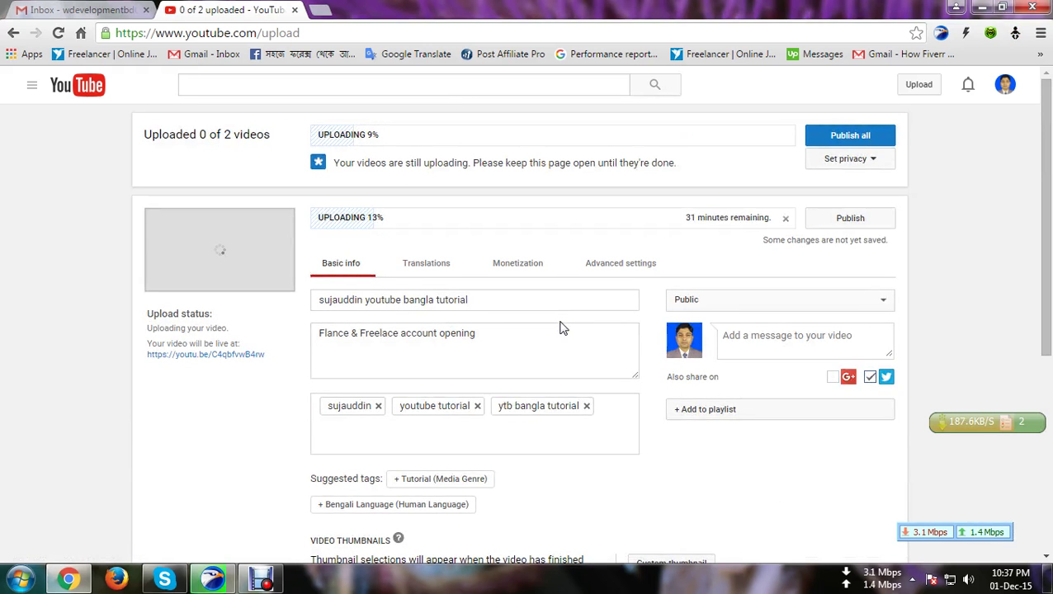
{"action": "left_click", "coordinate": [558, 332]}
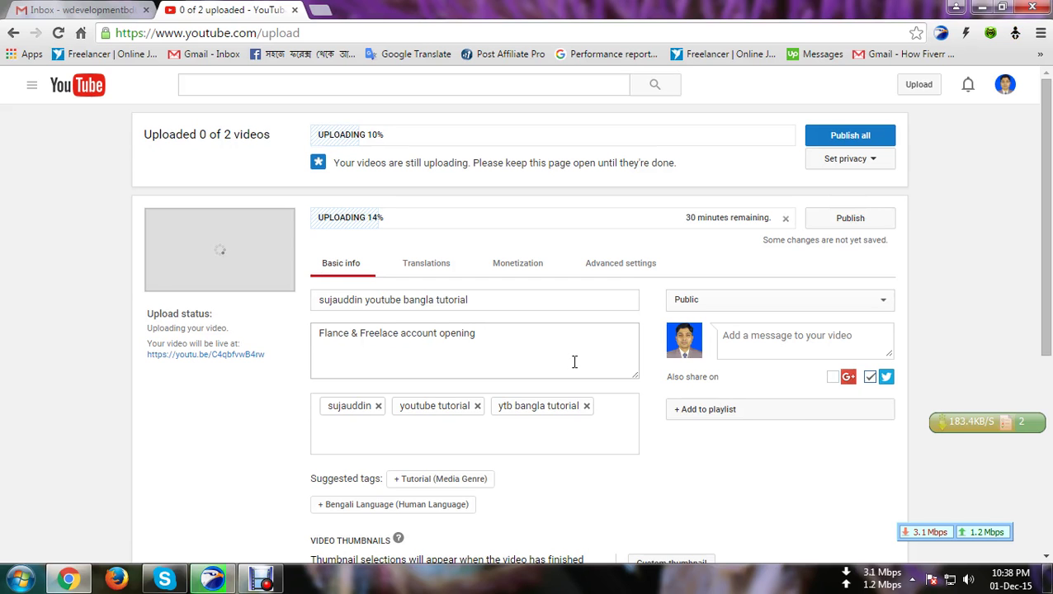
- Start adding one more video and browse to the Online earn video folder on Local Disk (D:)
{"action": "scroll", "coordinate": [694, 392], "scroll_direction": "down", "scroll_amount": 5}
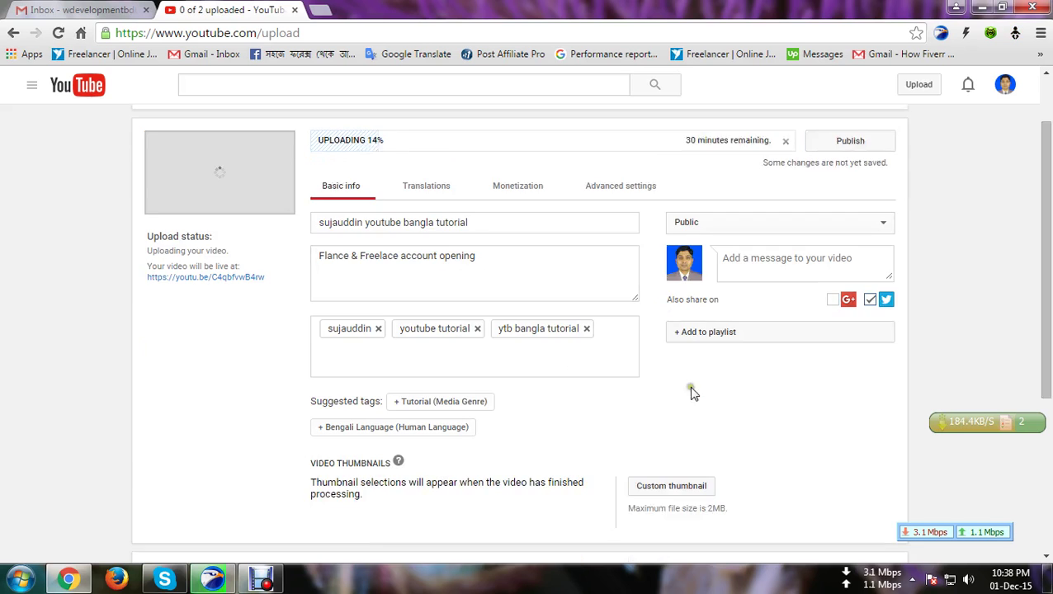
{"action": "left_click", "coordinate": [854, 413]}
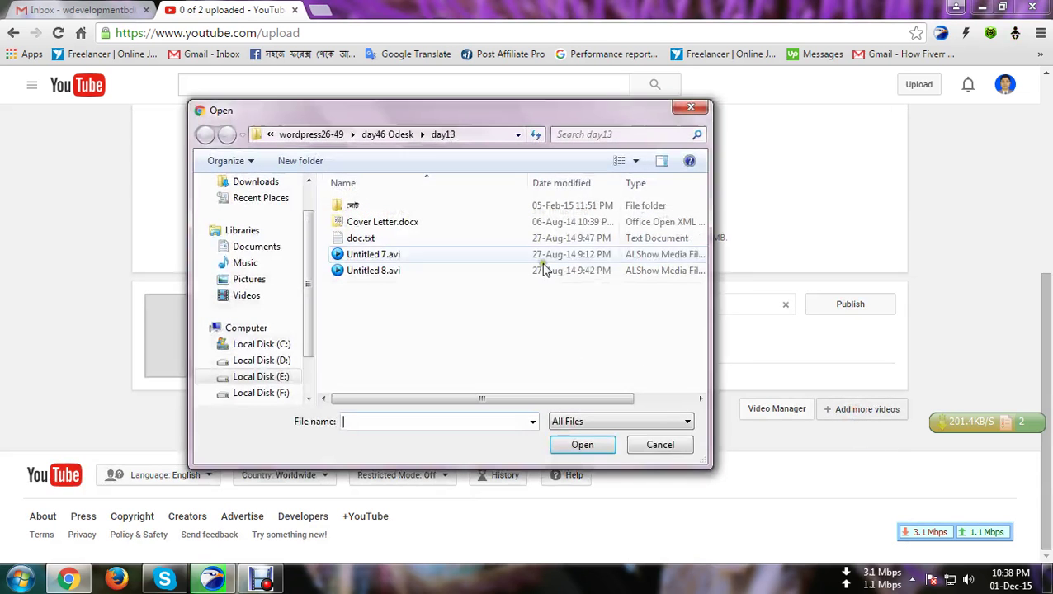
{"action": "left_click", "coordinate": [313, 135]}
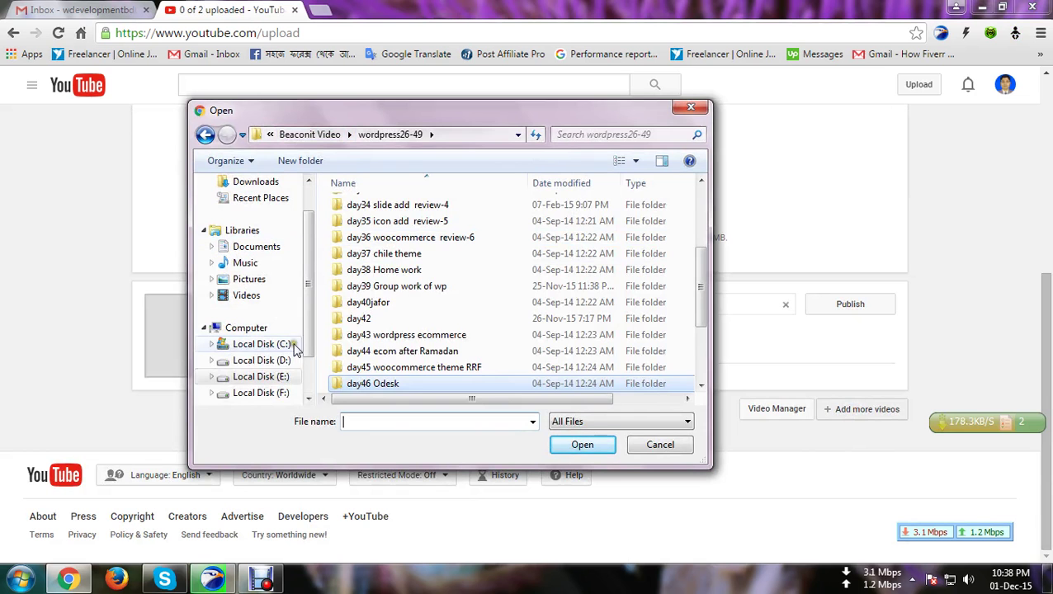
{"action": "left_click", "coordinate": [272, 361]}
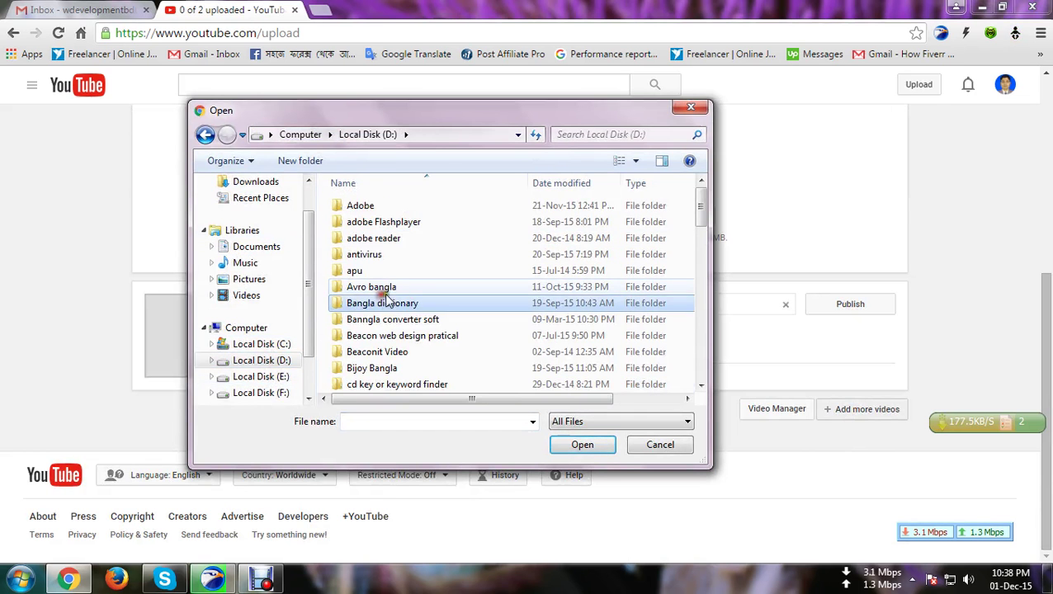
{"action": "scroll", "coordinate": [405, 287], "scroll_direction": "down", "scroll_amount": 12}
{"action": "scroll", "coordinate": [399, 286], "scroll_direction": "up", "scroll_amount": 2}
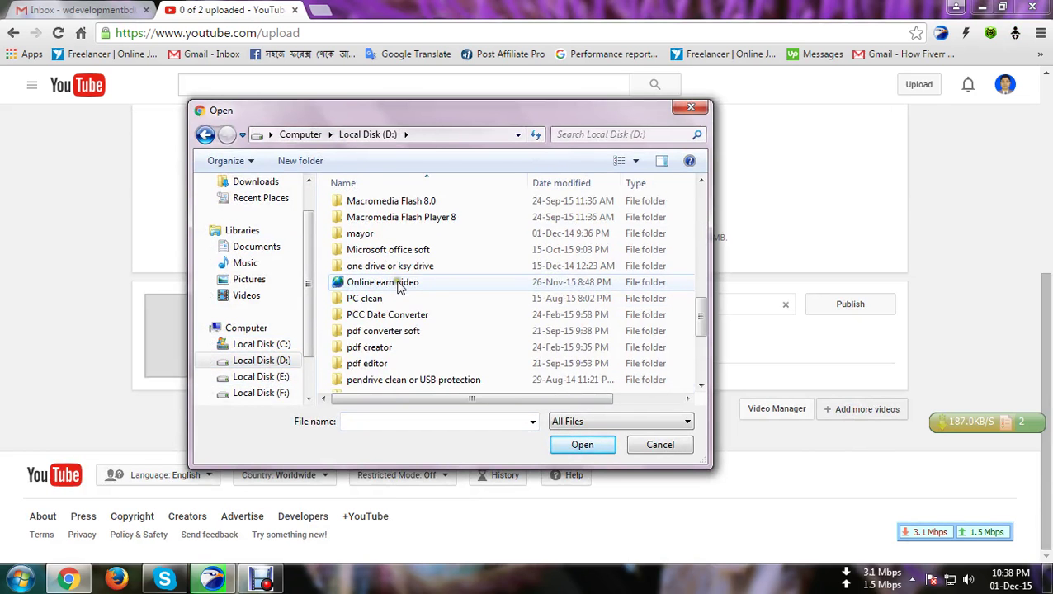
{"action": "scroll", "coordinate": [398, 286], "scroll_direction": "down", "scroll_amount": 4}
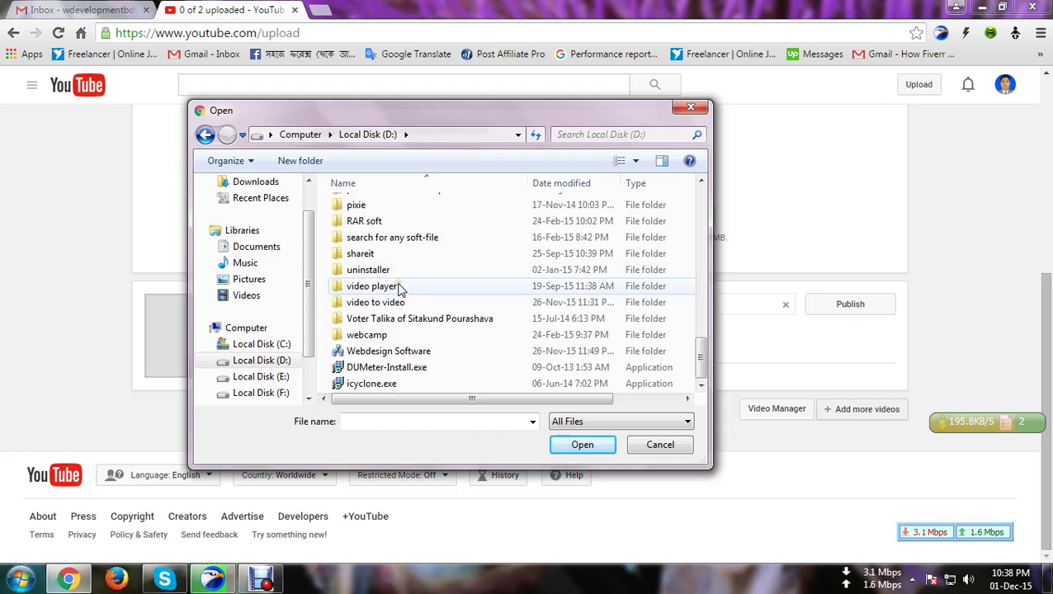
{"action": "scroll", "coordinate": [399, 286], "scroll_direction": "up", "scroll_amount": 4}
{"action": "double_click", "coordinate": [398, 287]}
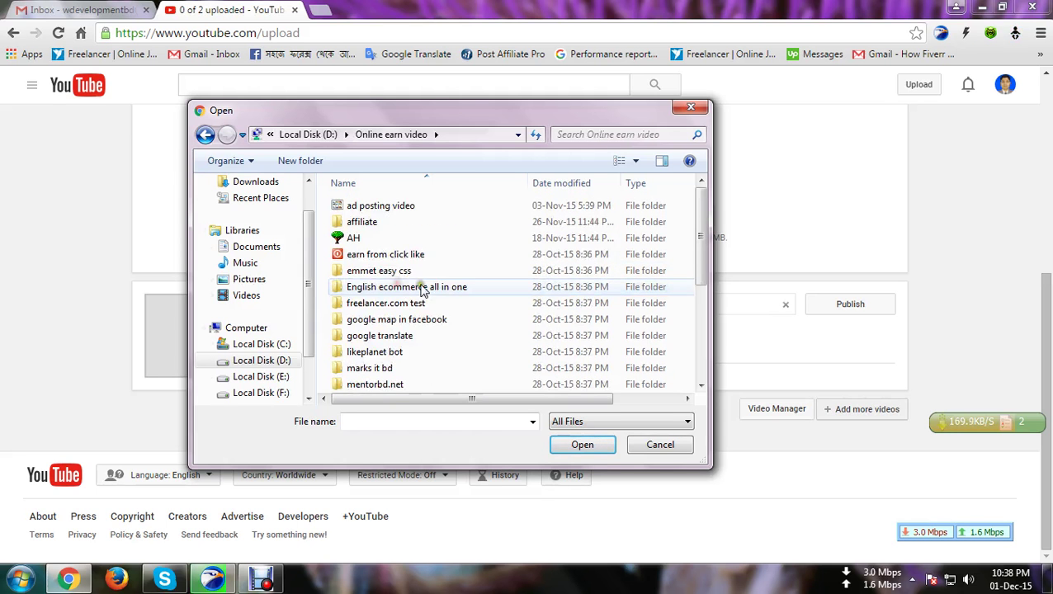
- Open the net collect Video folder and its seo subfolder to find a video
{"action": "scroll", "coordinate": [375, 260], "scroll_direction": "down", "scroll_amount": 4}
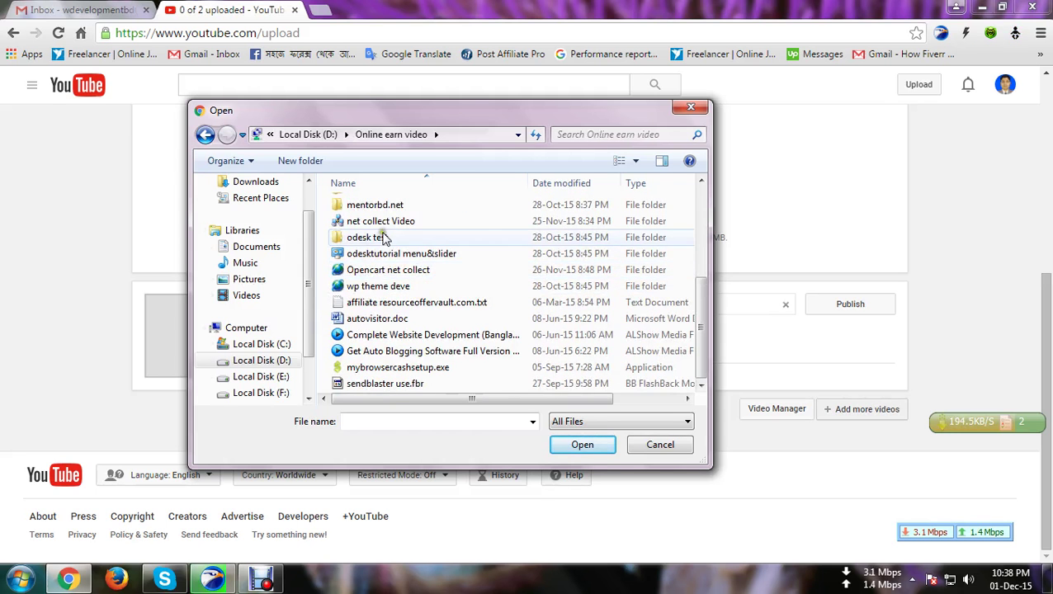
{"action": "double_click", "coordinate": [383, 223]}
{"action": "scroll", "coordinate": [419, 280], "scroll_direction": "down", "scroll_amount": 1}
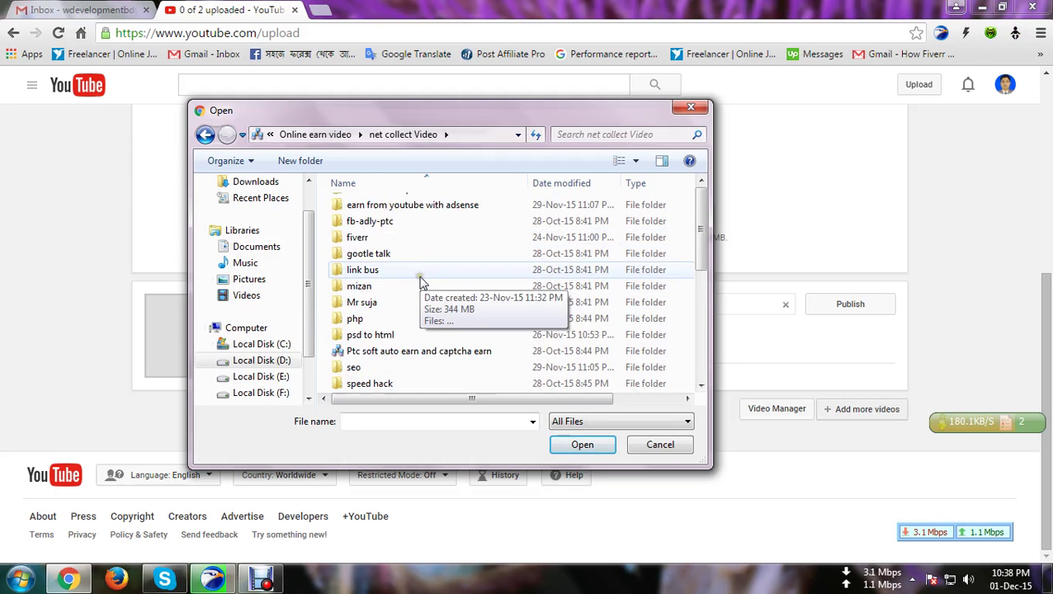
{"action": "scroll", "coordinate": [421, 282], "scroll_direction": "down", "scroll_amount": 1}
{"action": "scroll", "coordinate": [424, 272], "scroll_direction": "up", "scroll_amount": 2}
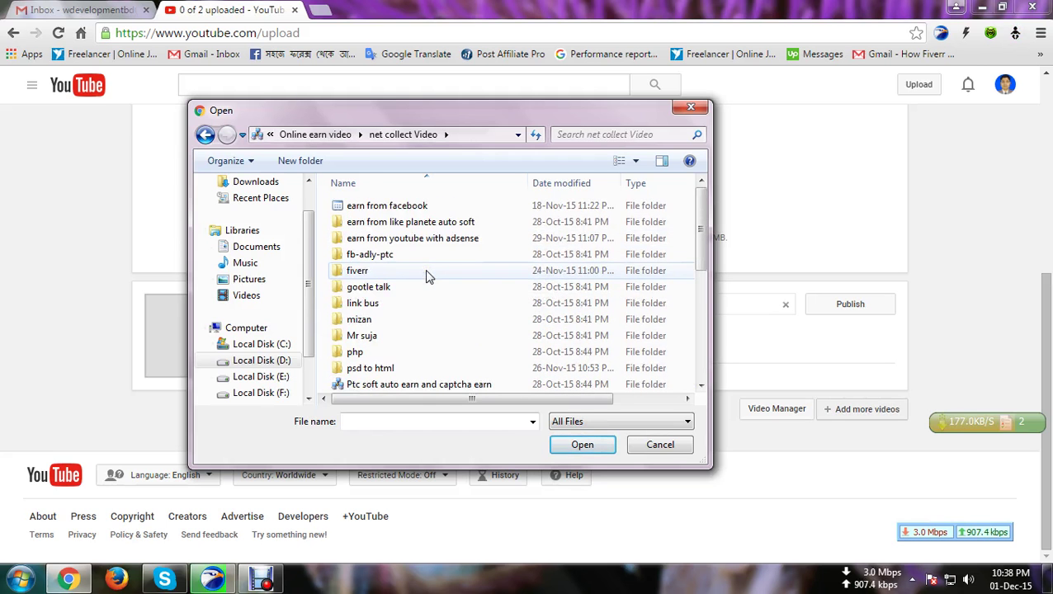
{"action": "scroll", "coordinate": [424, 285], "scroll_direction": "down", "scroll_amount": 2}
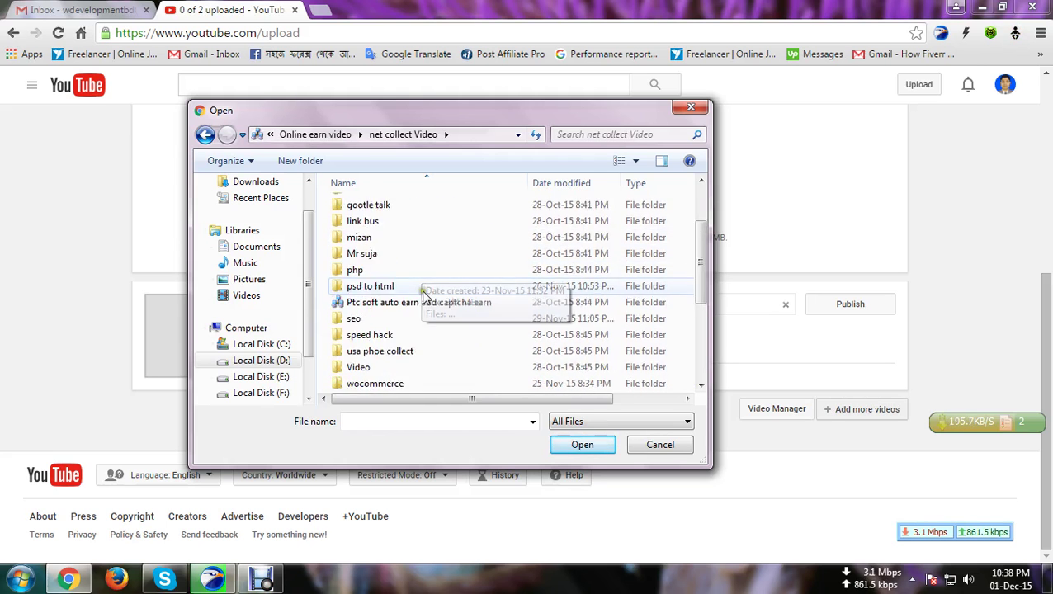
{"action": "double_click", "coordinate": [350, 320]}
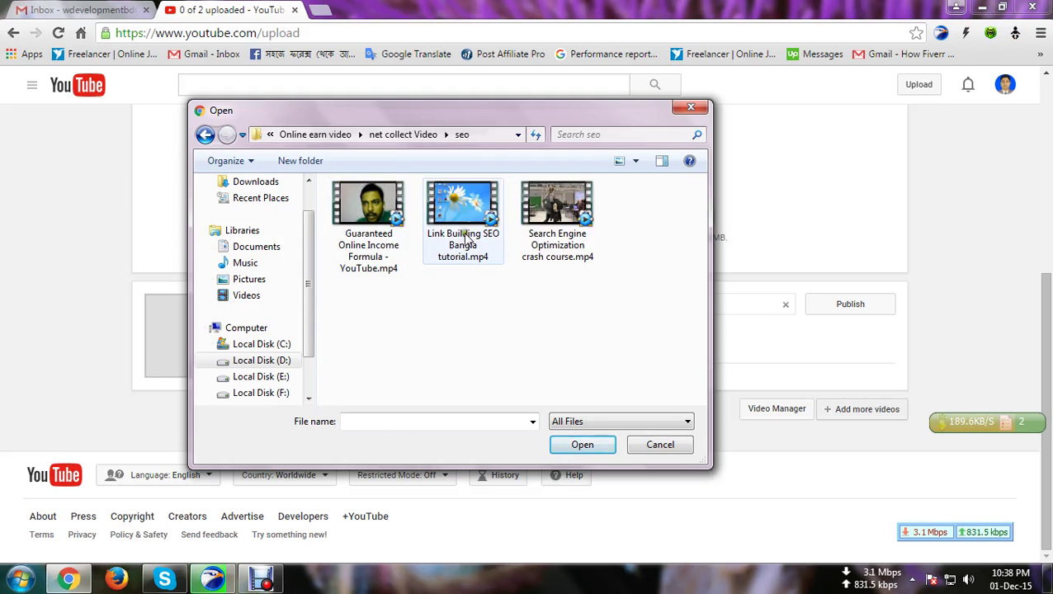
- Check the sizes of the seo folder's videos in Details view and return to the net collect Video folder
{"action": "left_click", "coordinate": [637, 161]}
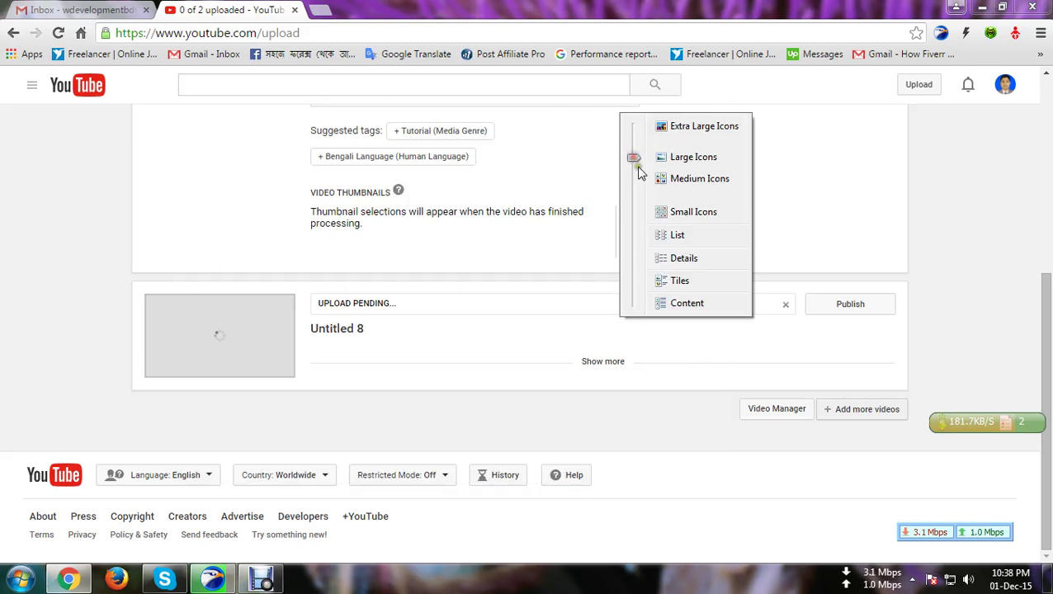
{"action": "left_click", "coordinate": [674, 260]}
{"action": "left_click_drag", "start_coordinate": [587, 399], "coordinate": [394, 369]}
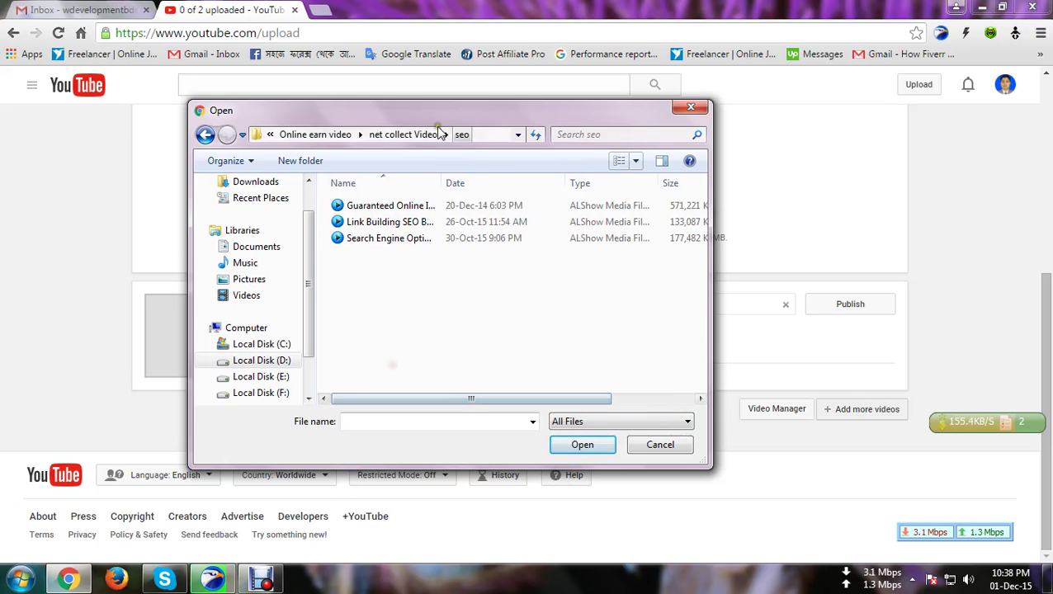
{"action": "left_click", "coordinate": [375, 139]}
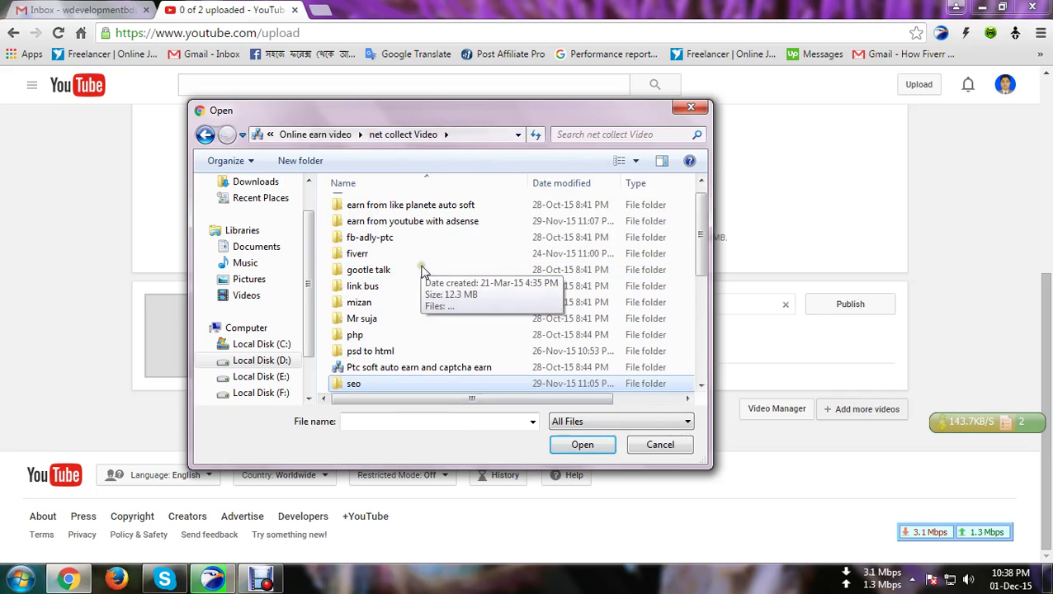
- Look through the net collect Video folder for a suitable video and open its fiverr subfolder
{"action": "left_click", "coordinate": [391, 323]}
{"action": "scroll", "coordinate": [399, 302], "scroll_direction": "down", "scroll_amount": 3}
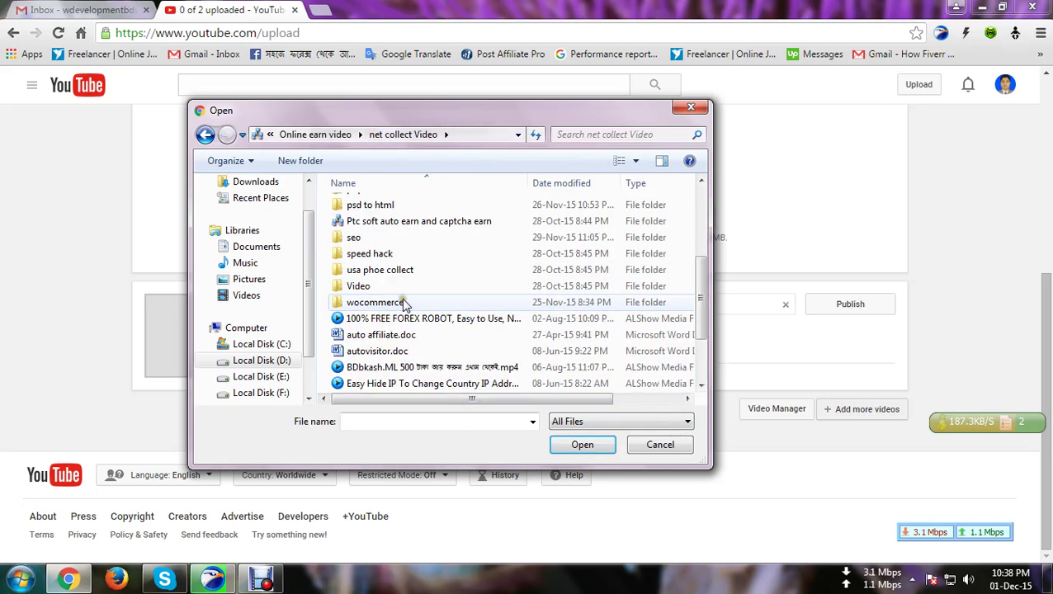
{"action": "scroll", "coordinate": [408, 302], "scroll_direction": "up", "scroll_amount": 2}
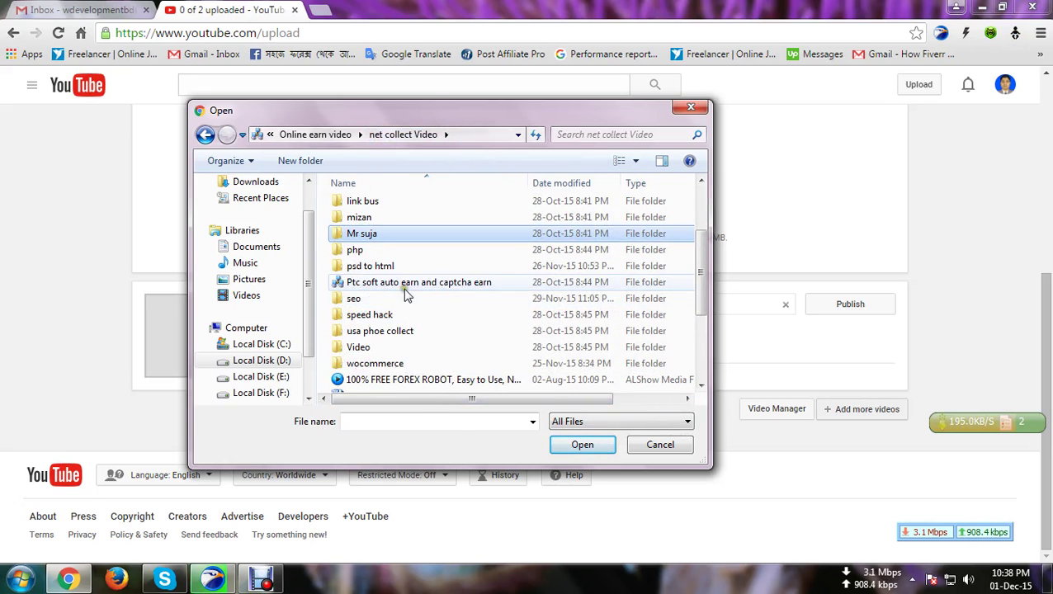
{"action": "scroll", "coordinate": [402, 291], "scroll_direction": "up", "scroll_amount": 1}
{"action": "scroll", "coordinate": [397, 291], "scroll_direction": "up", "scroll_amount": 1}
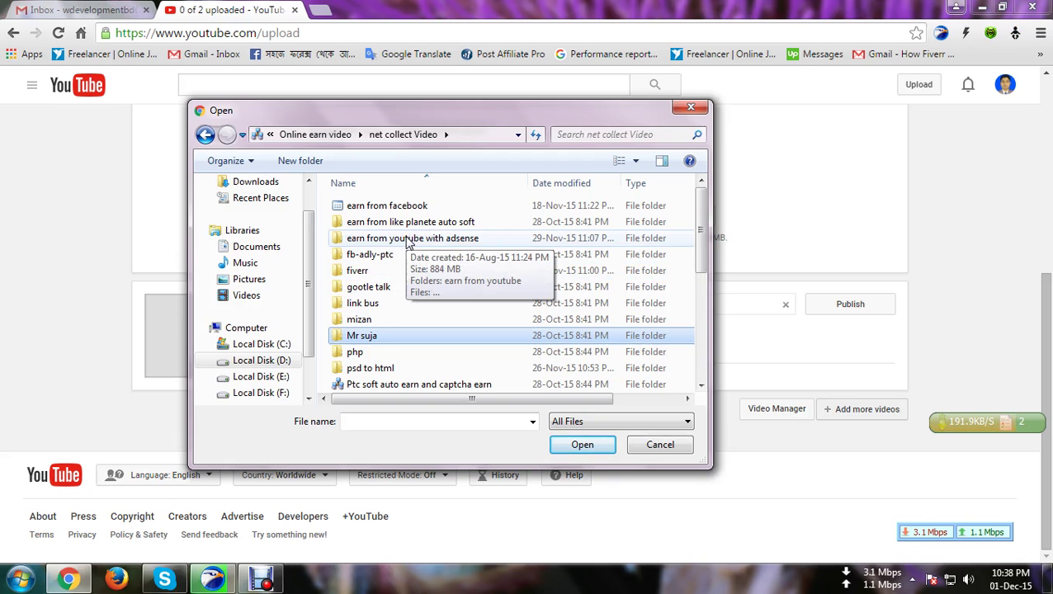
{"action": "left_click", "coordinate": [368, 272]}
{"action": "double_click", "coordinate": [367, 272]}
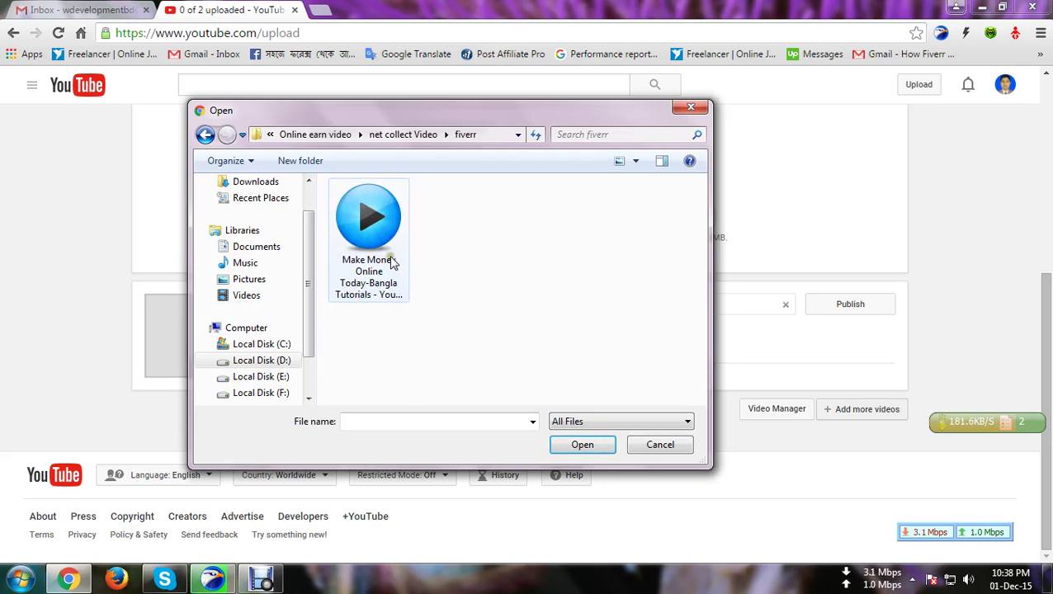
- Check the size of the fiverr folder's video in Details view and return to the Online earn video folder
{"action": "left_click", "coordinate": [636, 160]}
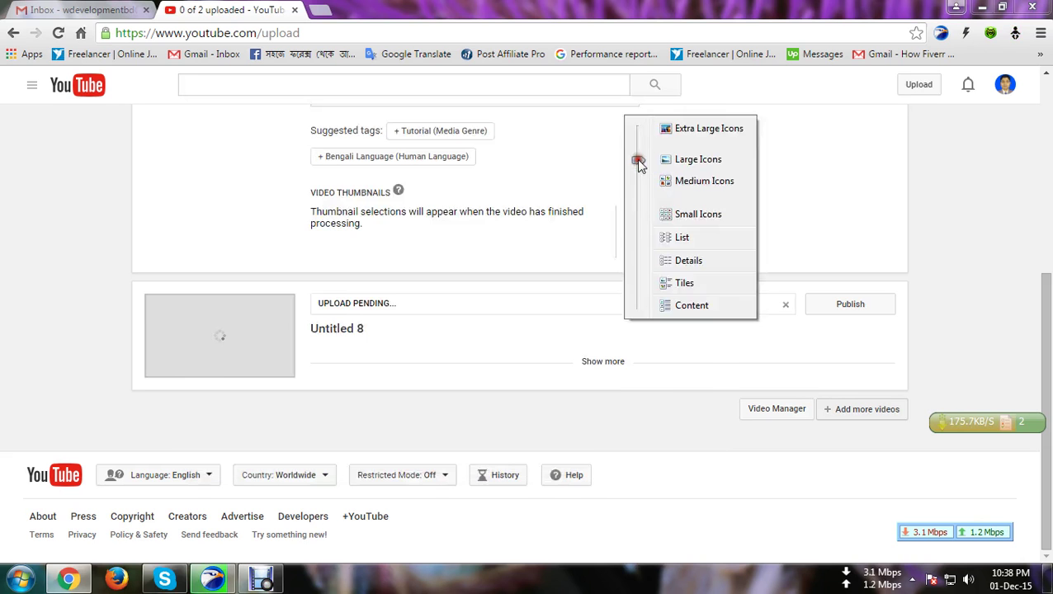
{"action": "left_click", "coordinate": [690, 261]}
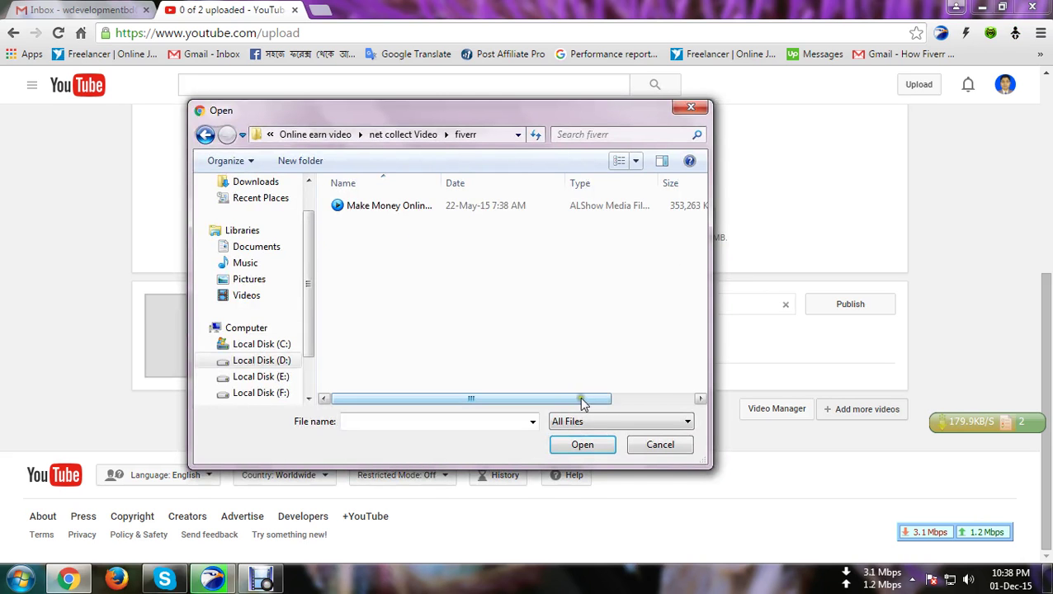
{"action": "left_click_drag", "start_coordinate": [580, 400], "coordinate": [404, 371]}
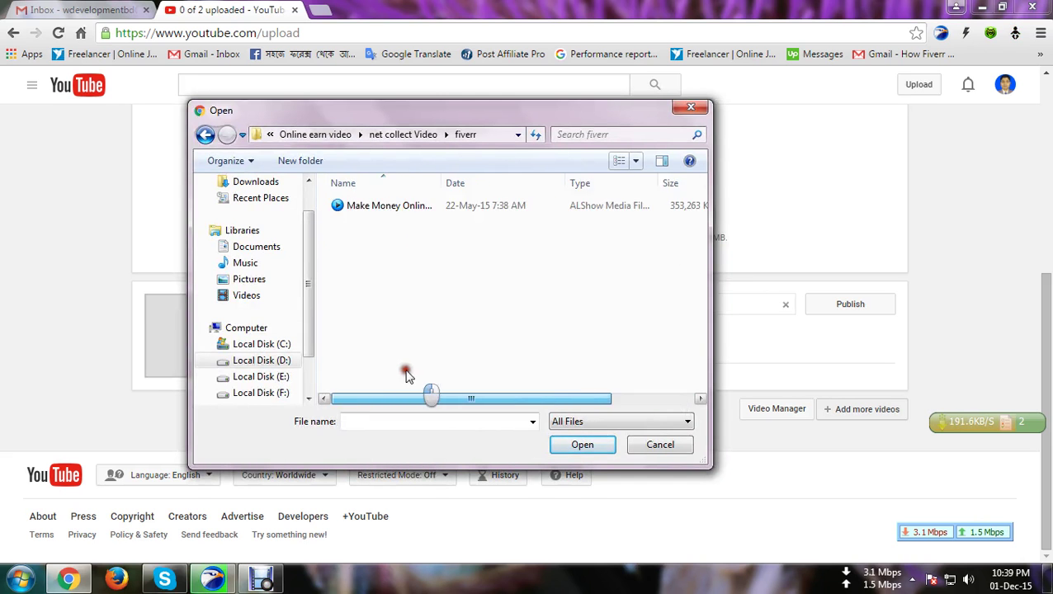
{"action": "left_click", "coordinate": [297, 135]}
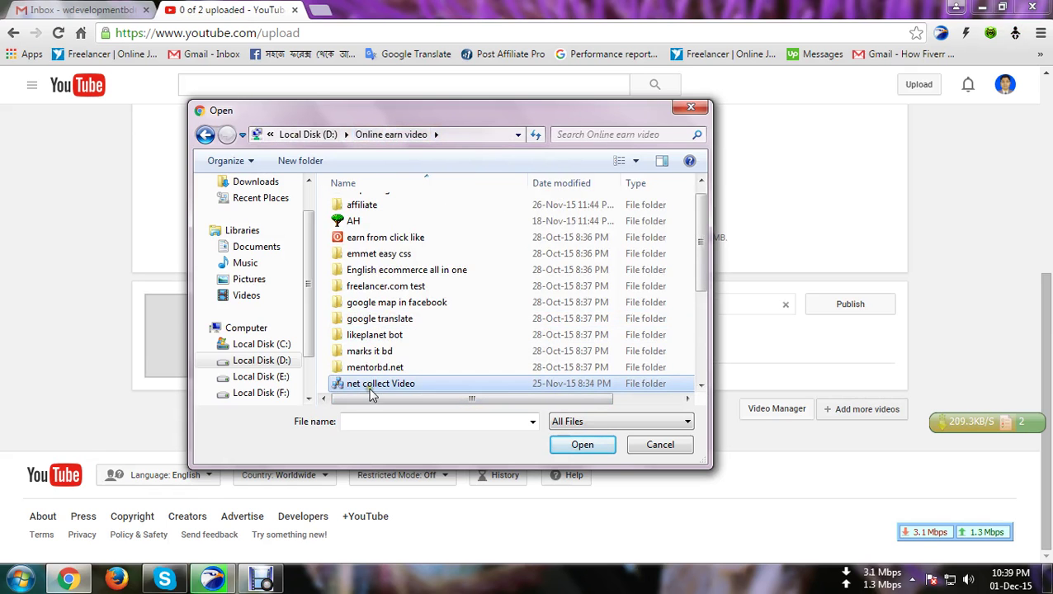
- Browse through AH, SEO Source and CD-1 to the Video folder inside the 5fcdef71 folder
{"action": "double_click", "coordinate": [355, 221]}
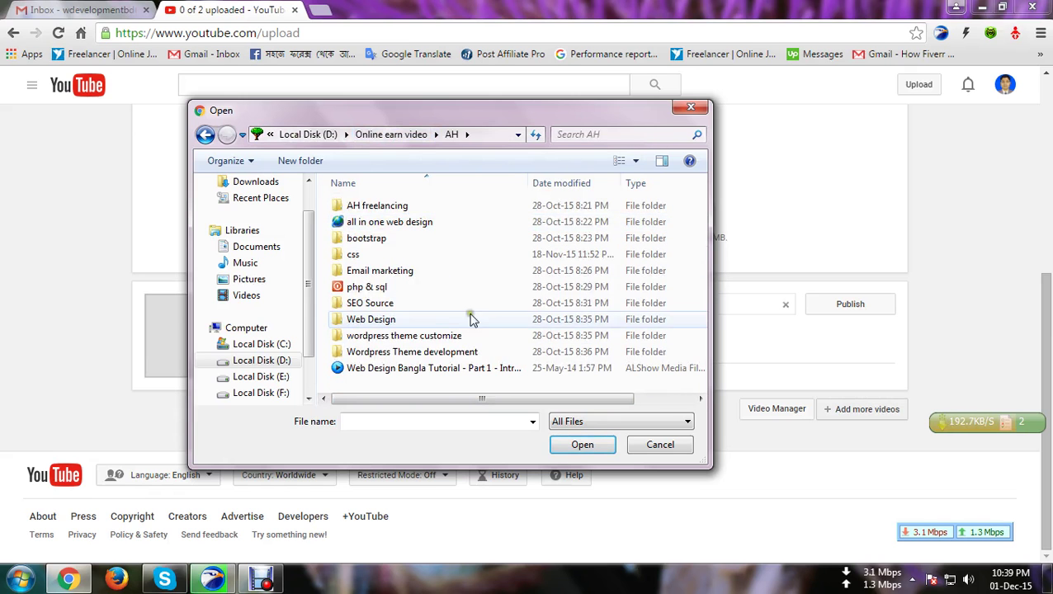
{"action": "left_click", "coordinate": [366, 305]}
{"action": "double_click", "coordinate": [366, 304]}
{"action": "double_click", "coordinate": [364, 207]}
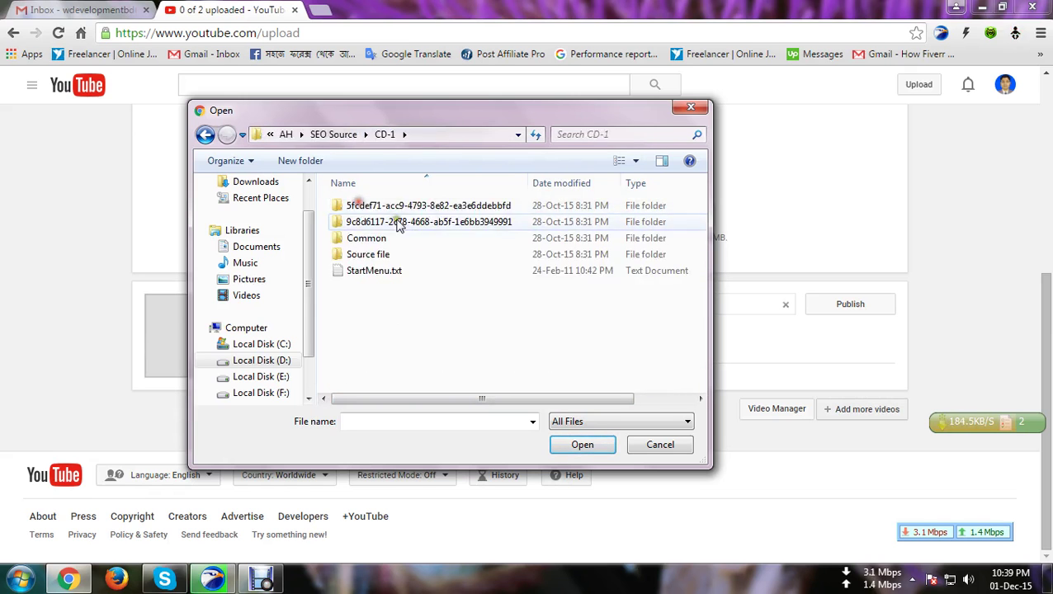
{"action": "double_click", "coordinate": [384, 206]}
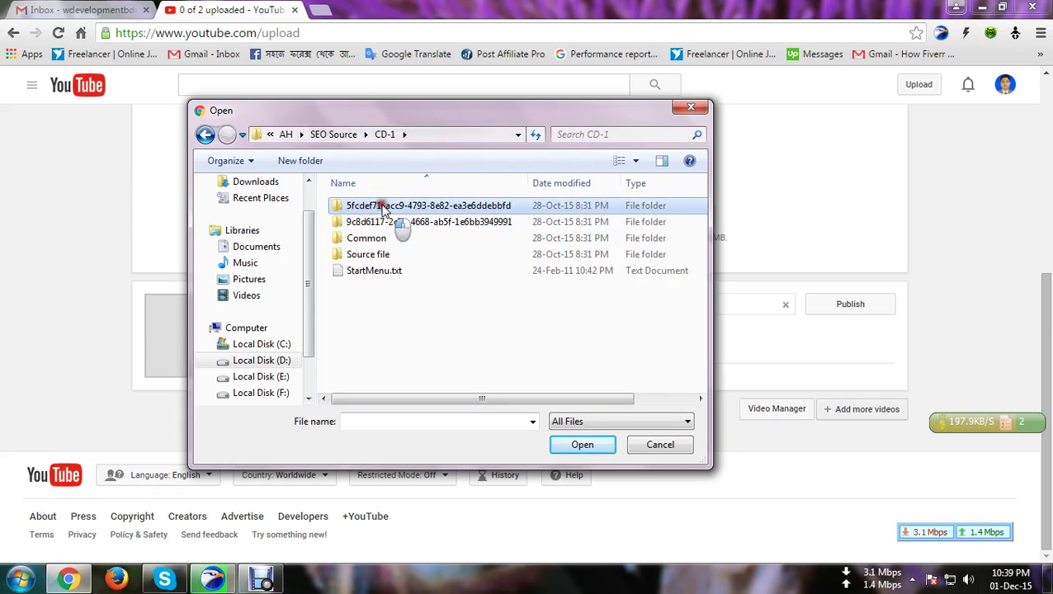
{"action": "double_click", "coordinate": [373, 223]}
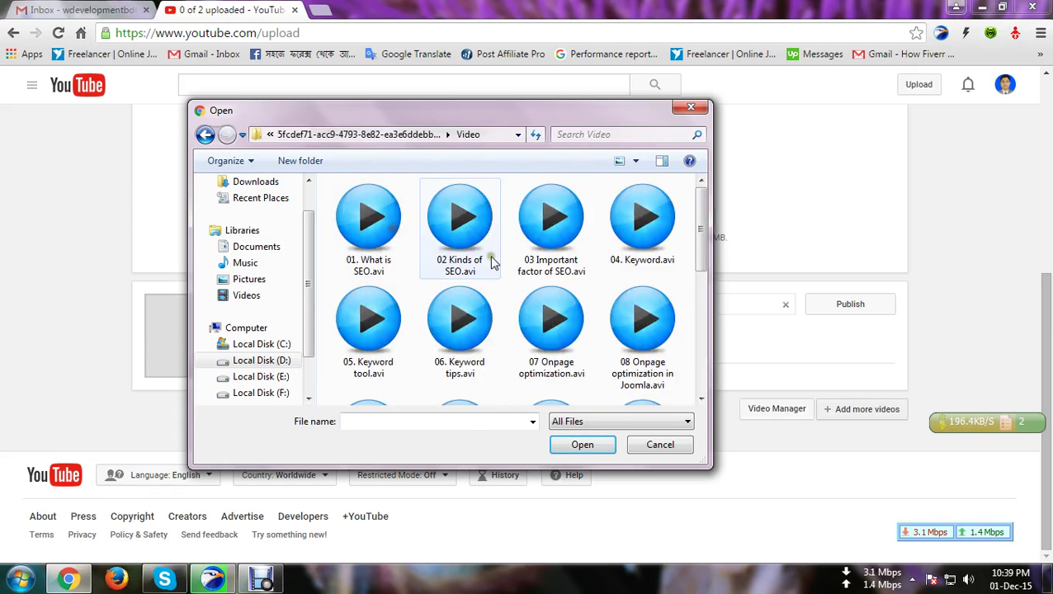
- Show the Video folder in Details view, compare the file sizes, and add the 09 Content in joomla video to the uploads
{"action": "left_click", "coordinate": [635, 160]}
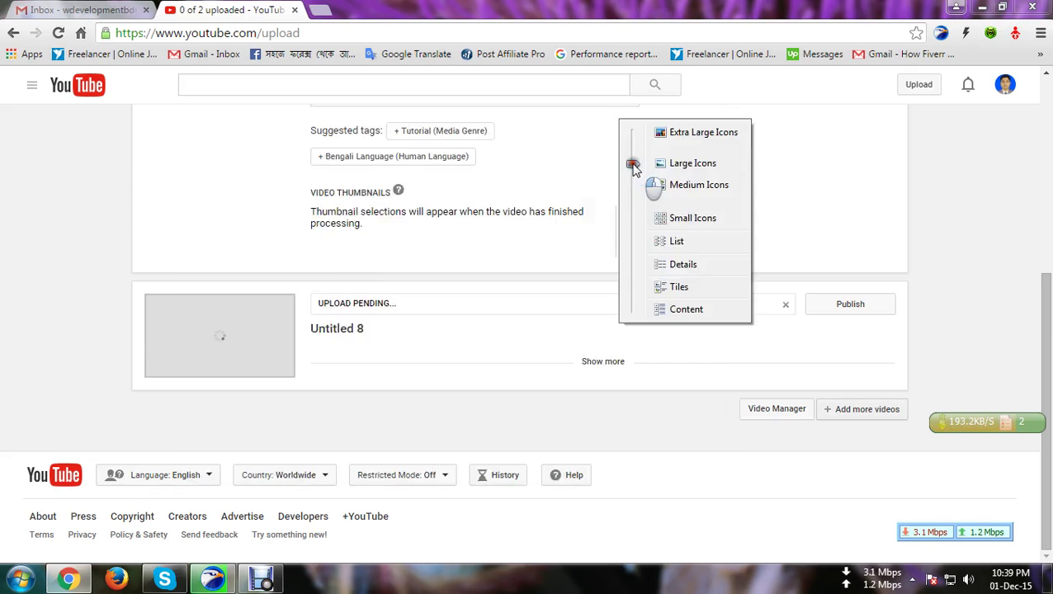
{"action": "left_click", "coordinate": [683, 265]}
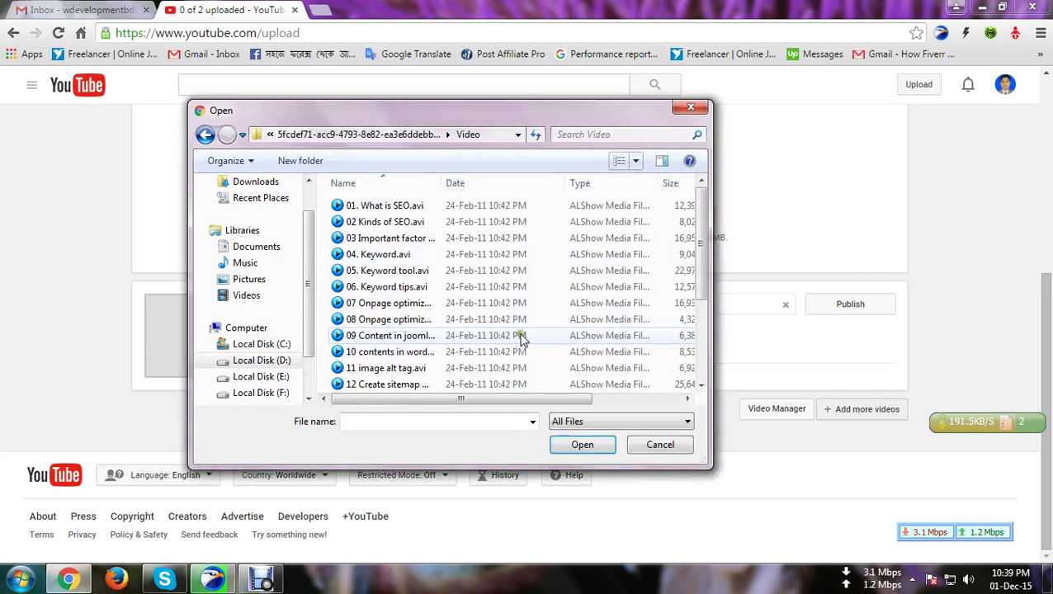
{"action": "left_click_drag", "start_coordinate": [554, 400], "coordinate": [642, 400]}
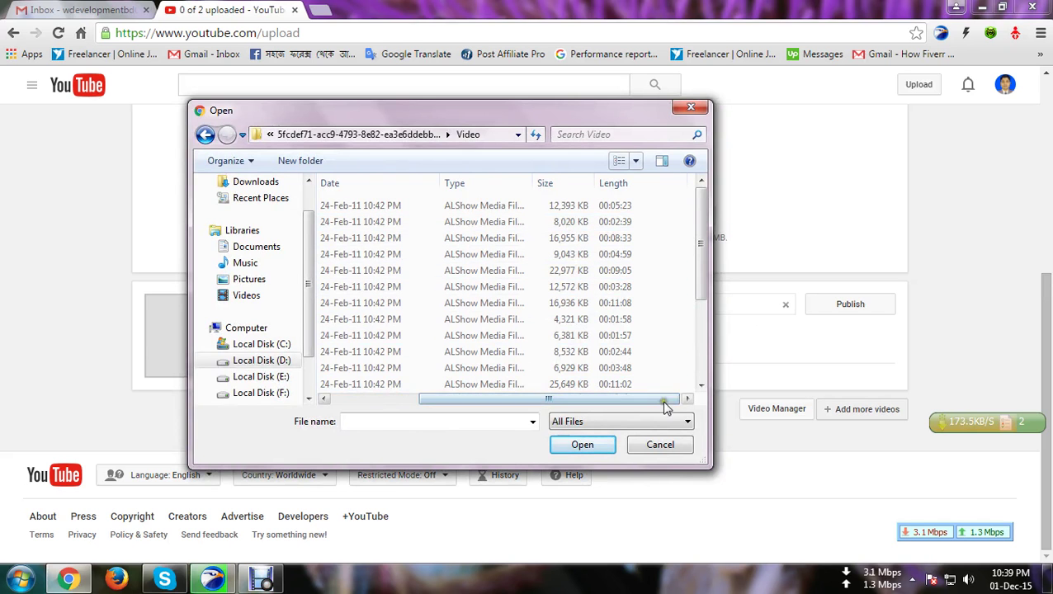
{"action": "left_click_drag", "start_coordinate": [665, 406], "coordinate": [462, 413]}
{"action": "left_click", "coordinate": [598, 340]}
{"action": "left_click", "coordinate": [585, 445]}
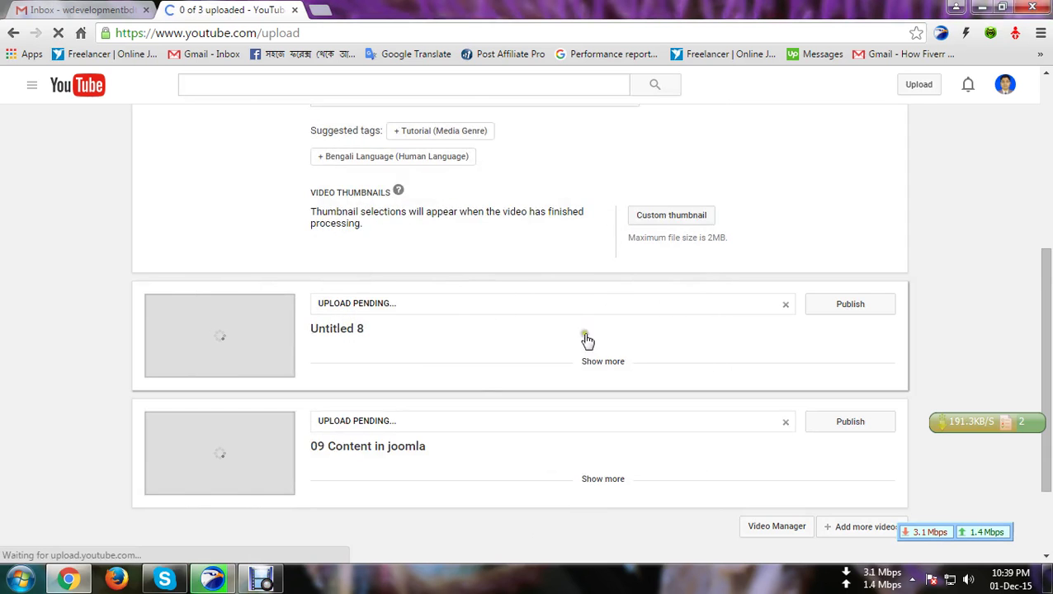
- Review the upload page, examining the overall progress and the status of each queued video
{"action": "scroll", "coordinate": [588, 246], "scroll_direction": "up", "scroll_amount": 5}
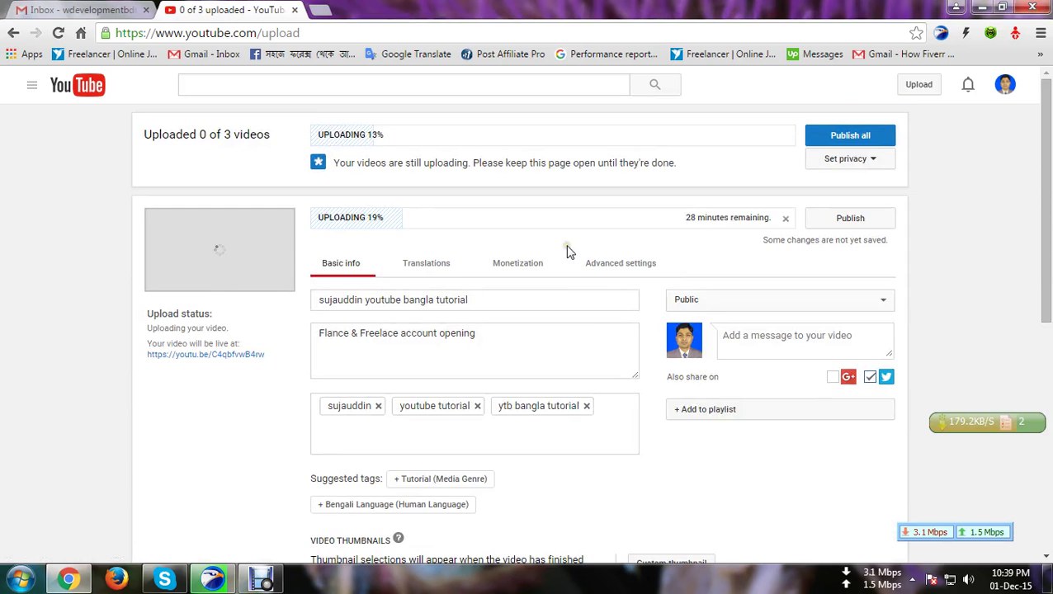
{"action": "scroll", "coordinate": [567, 252], "scroll_direction": "down", "scroll_amount": 3}
{"action": "scroll", "coordinate": [565, 248], "scroll_direction": "up", "scroll_amount": 3}
{"action": "scroll", "coordinate": [564, 247], "scroll_direction": "down", "scroll_amount": 5}
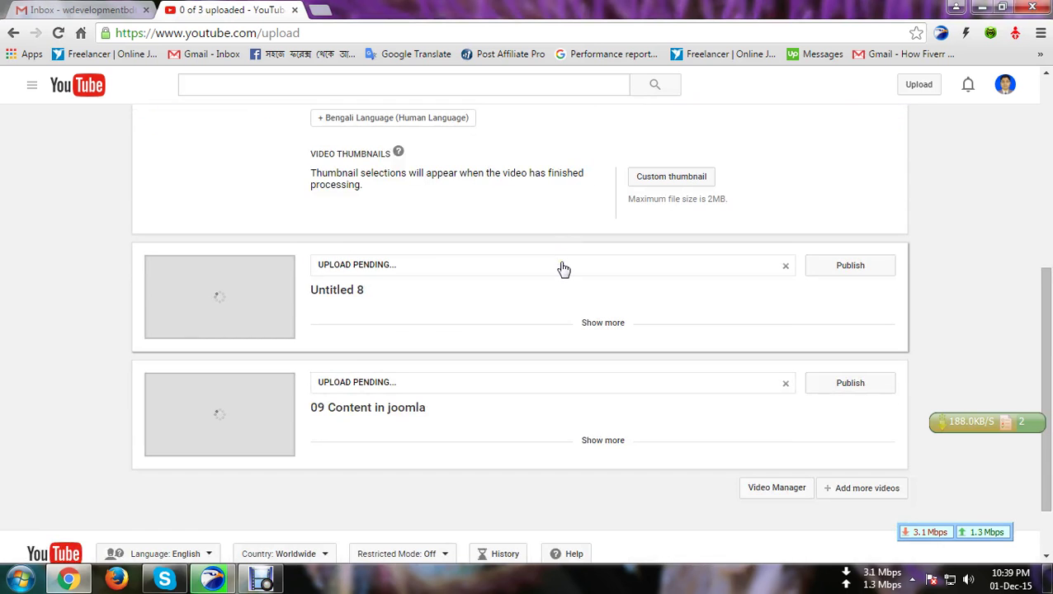
{"action": "scroll", "coordinate": [564, 269], "scroll_direction": "down", "scroll_amount": 1}
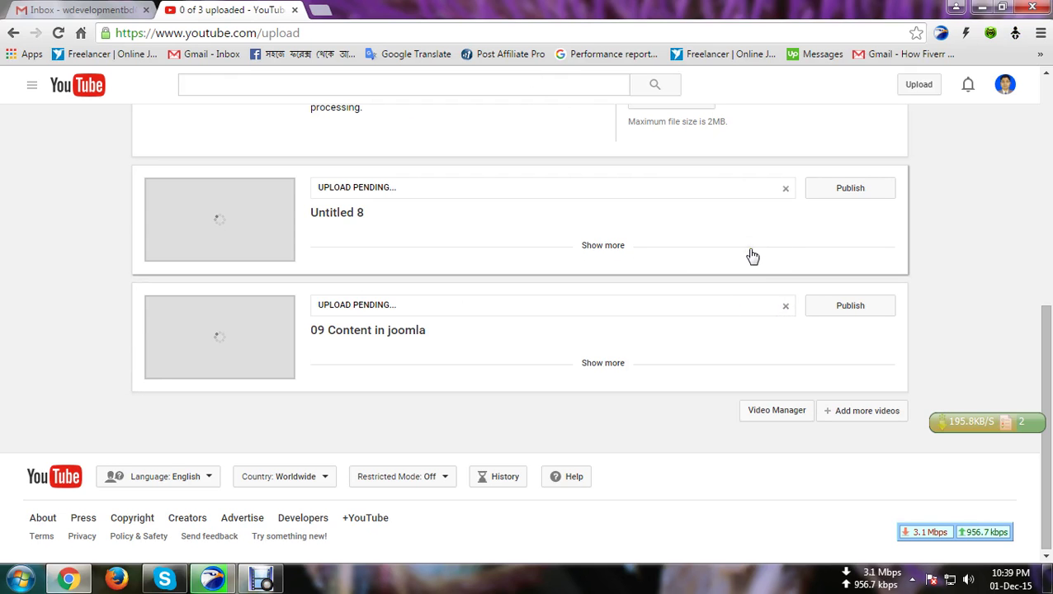
{"action": "scroll", "coordinate": [754, 255], "scroll_direction": "up", "scroll_amount": 1}
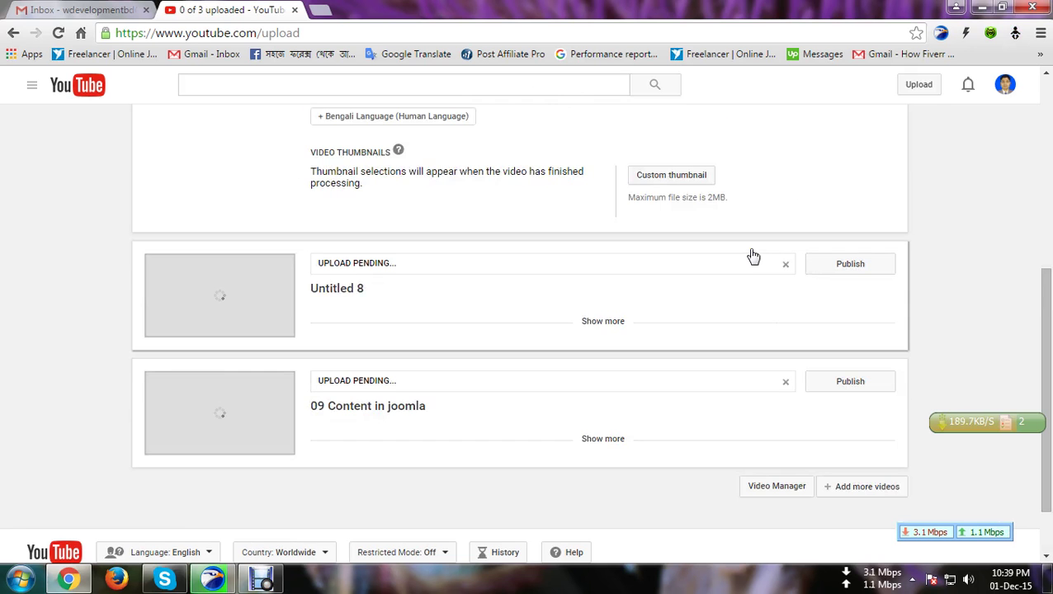
{"action": "scroll", "coordinate": [754, 255], "scroll_direction": "up", "scroll_amount": 5}
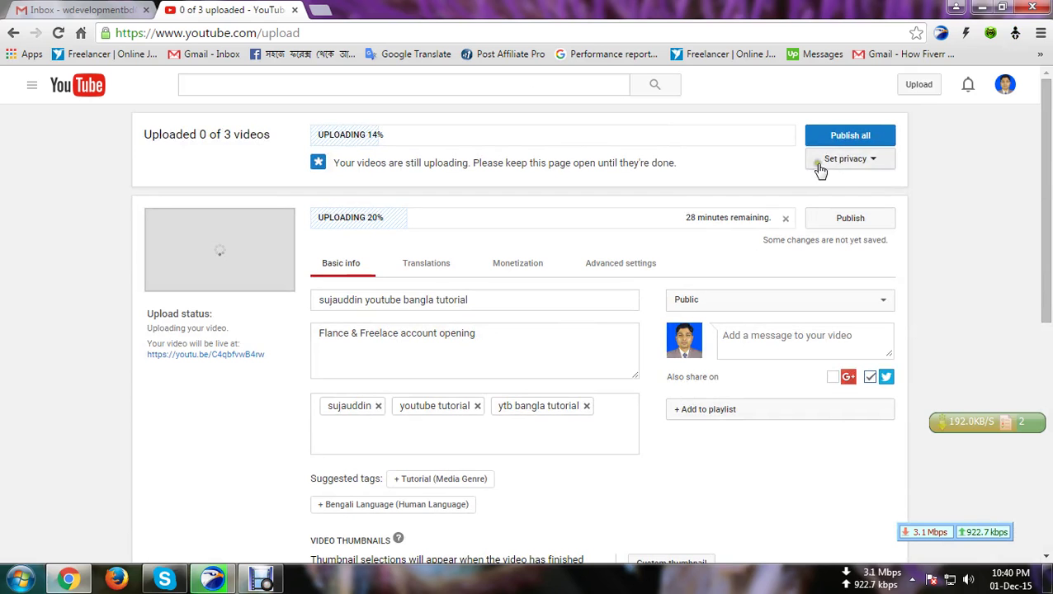
- Cancel the first video's upload and dismiss the Task Completed notification for HPOOTP_PC_DD_DEMO.exe
{"action": "left_click", "coordinate": [785, 222]}
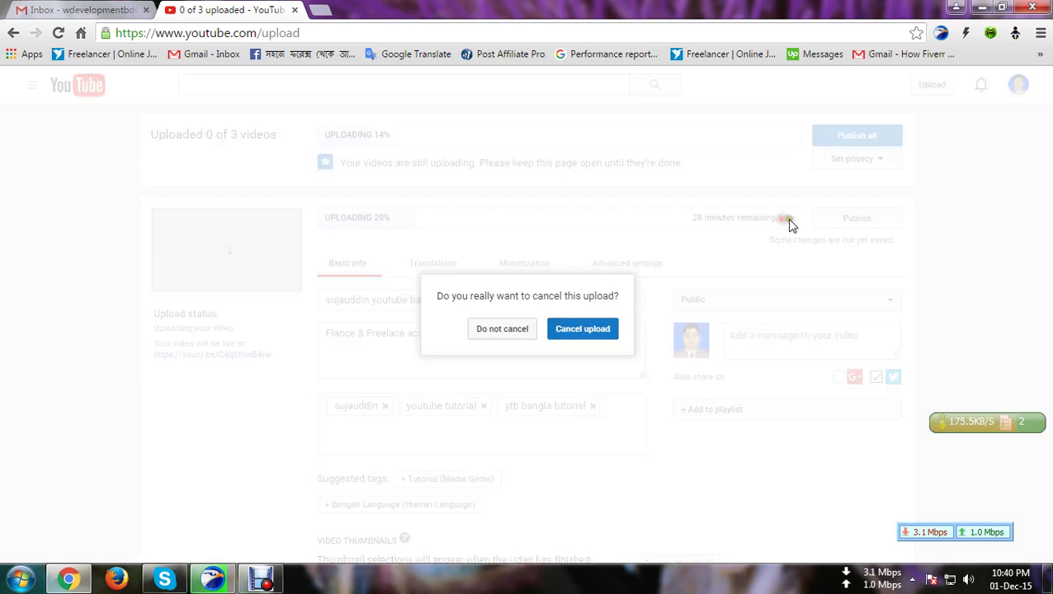
{"action": "left_click", "coordinate": [575, 337]}
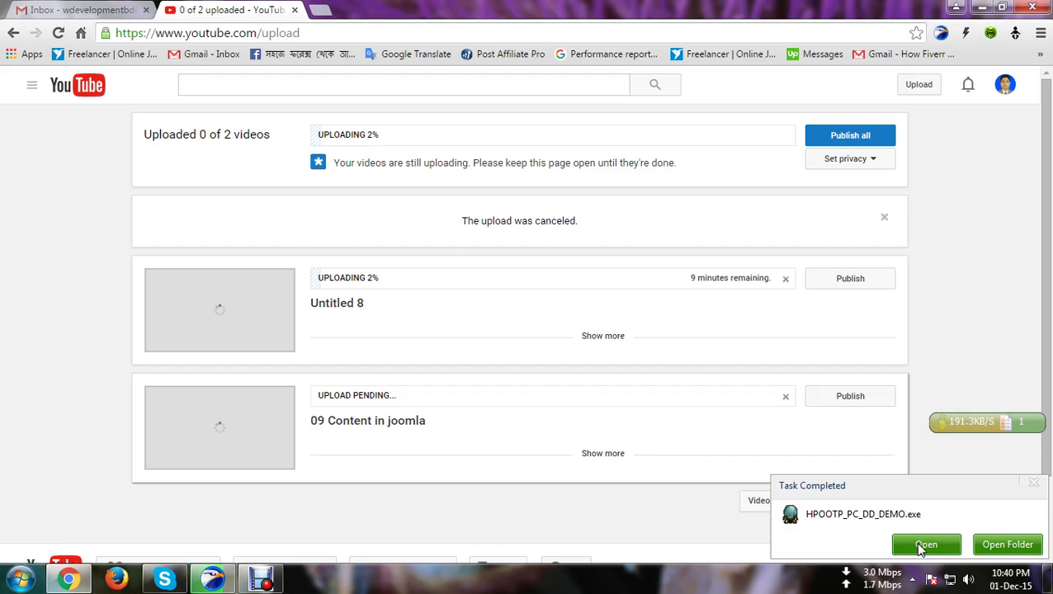
{"action": "left_click", "coordinate": [918, 542]}
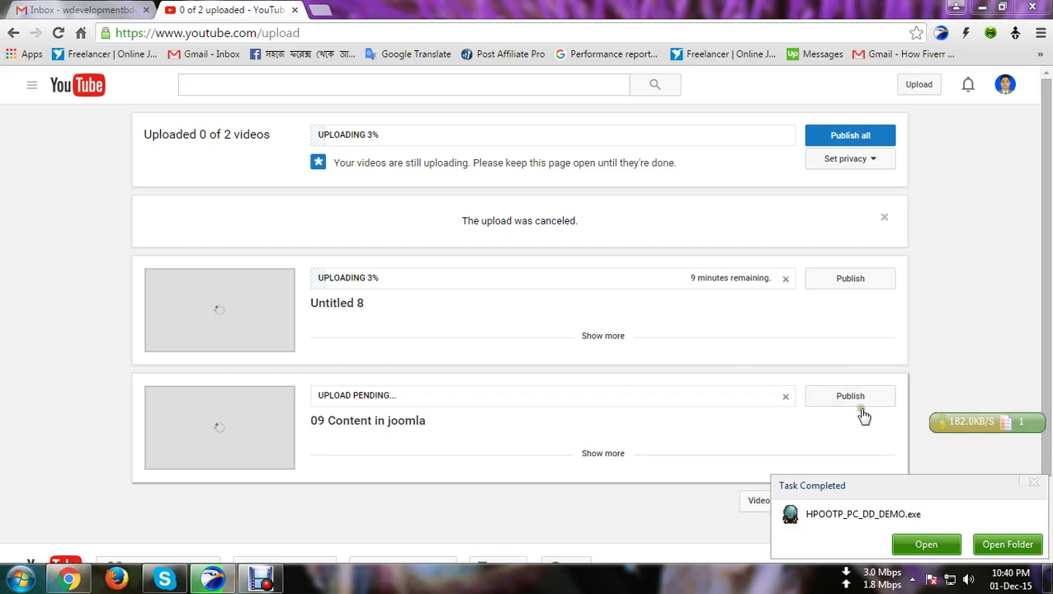
{"action": "left_click", "coordinate": [1034, 485]}
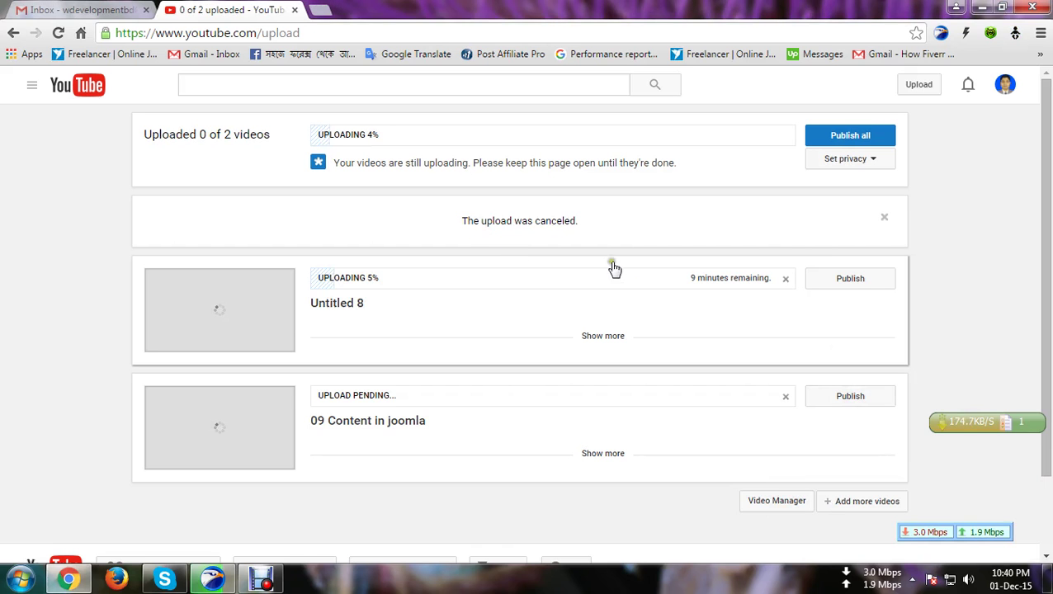
- Cancel the pending upload of the 09 Content in joomla video
{"action": "scroll", "coordinate": [470, 348], "scroll_direction": "down", "scroll_amount": 2}
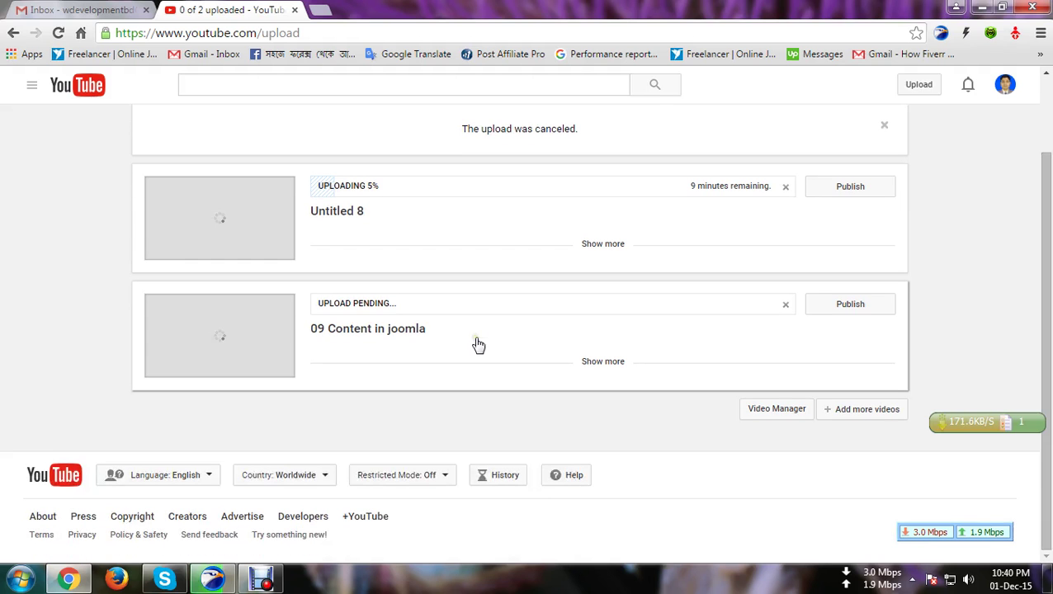
{"action": "left_click", "coordinate": [787, 308]}
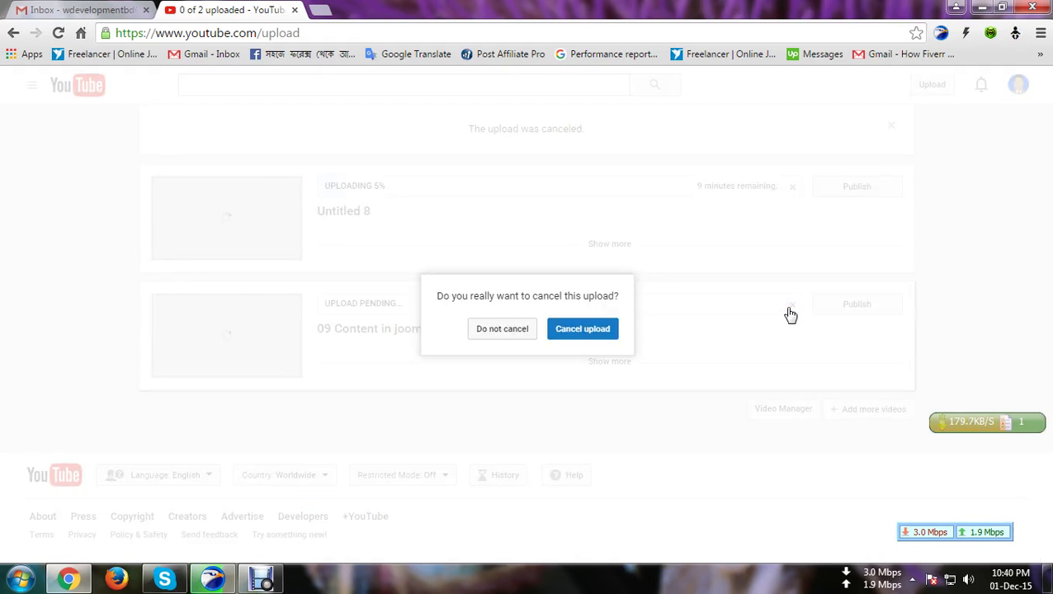
{"action": "left_click", "coordinate": [576, 329]}
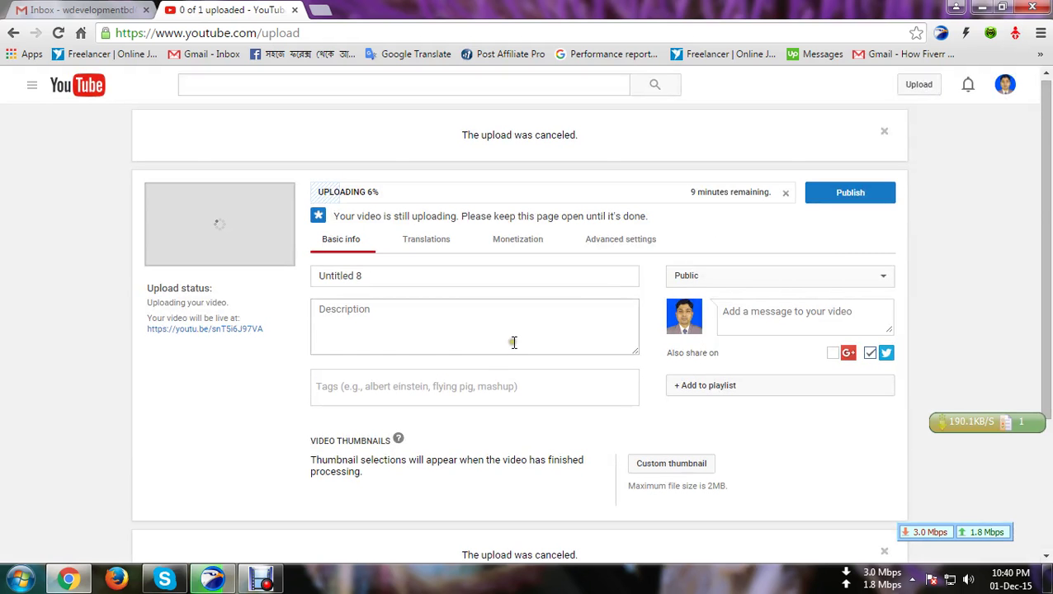
- Add 02 Kinds of SEO.avi from the Video folder to the uploads after checking the file sizes, and review the upload list
{"action": "scroll", "coordinate": [675, 364], "scroll_direction": "down", "scroll_amount": 3}
{"action": "scroll", "coordinate": [682, 364], "scroll_direction": "up", "scroll_amount": 2}
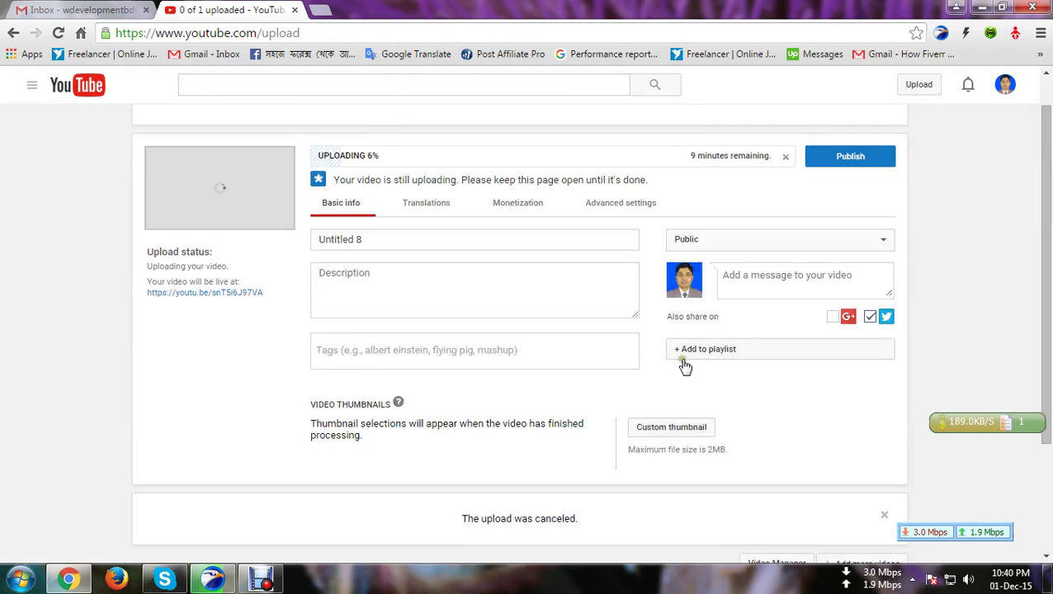
{"action": "scroll", "coordinate": [710, 399], "scroll_direction": "down", "scroll_amount": 2}
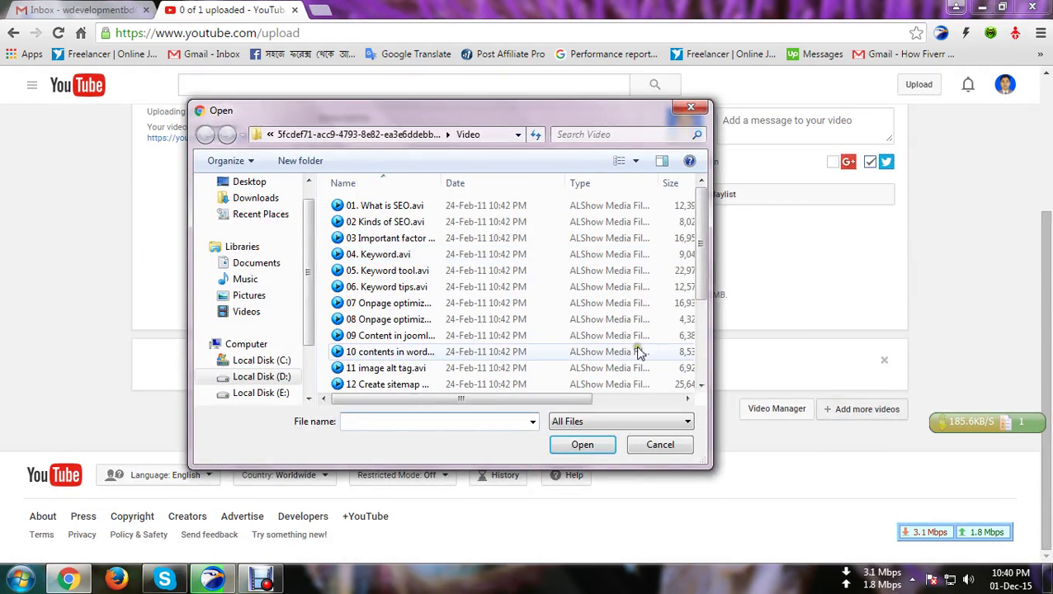
{"action": "left_click", "coordinate": [689, 398]}
{"action": "left_click", "coordinate": [689, 399]}
{"action": "left_click", "coordinate": [689, 399]}
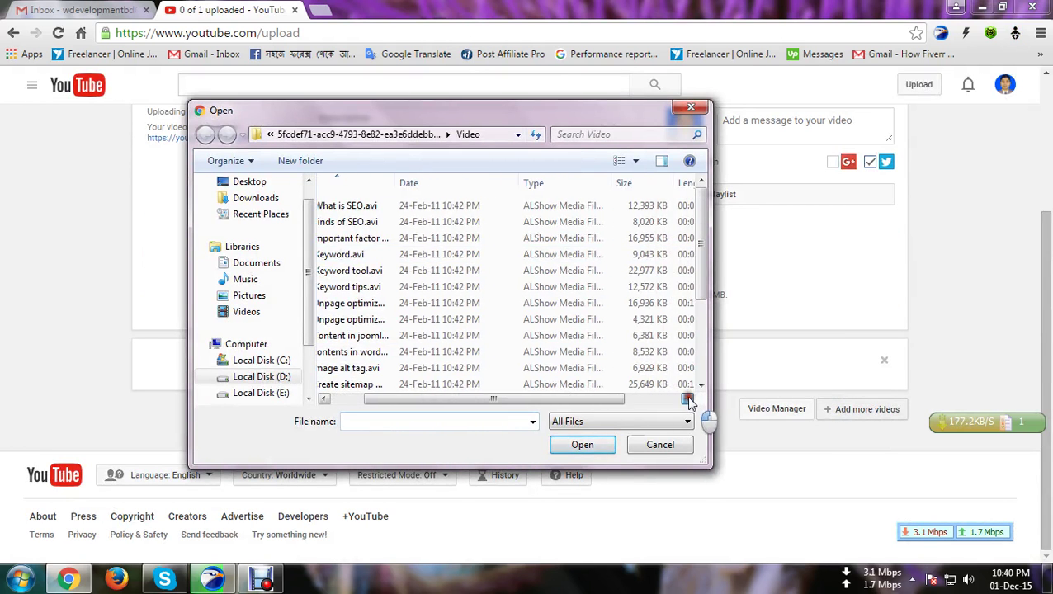
{"action": "left_click", "coordinate": [689, 399]}
{"action": "left_click", "coordinate": [637, 223]}
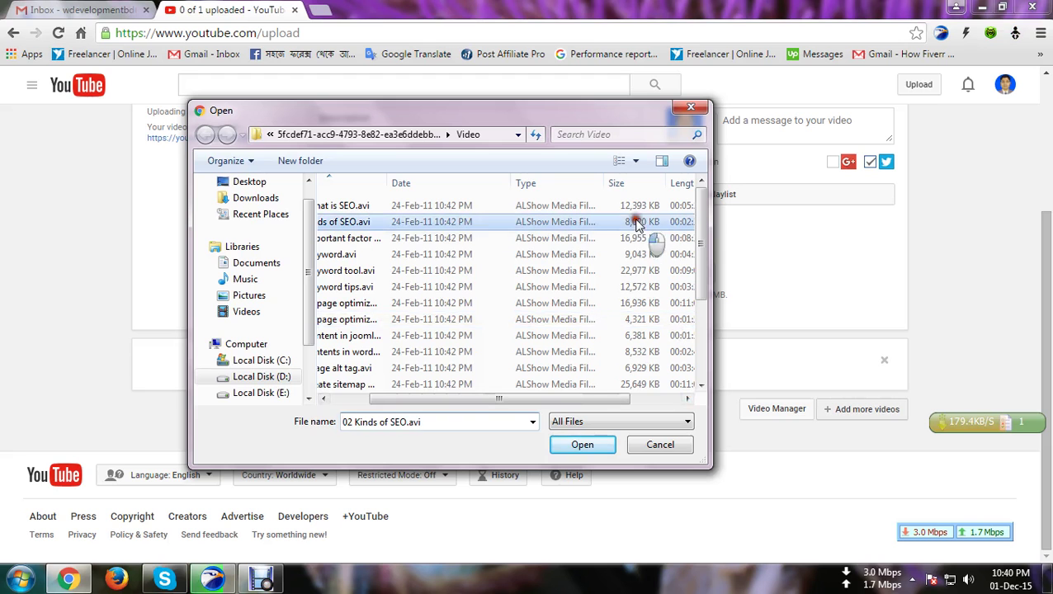
{"action": "left_click", "coordinate": [577, 446]}
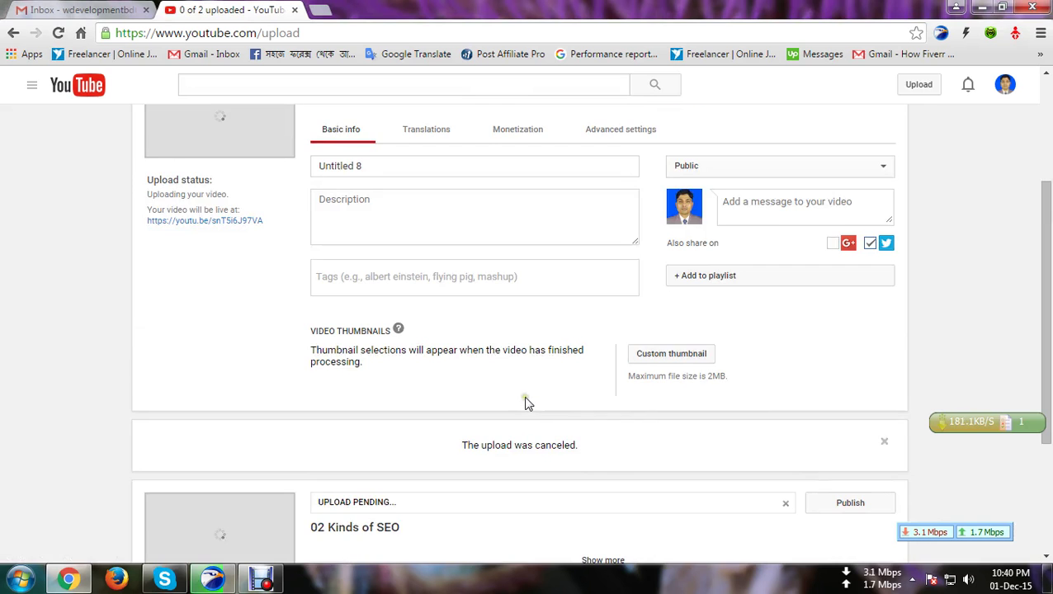
{"action": "scroll", "coordinate": [532, 401], "scroll_direction": "down", "scroll_amount": 3}
{"action": "scroll", "coordinate": [543, 404], "scroll_direction": "up", "scroll_amount": 1}
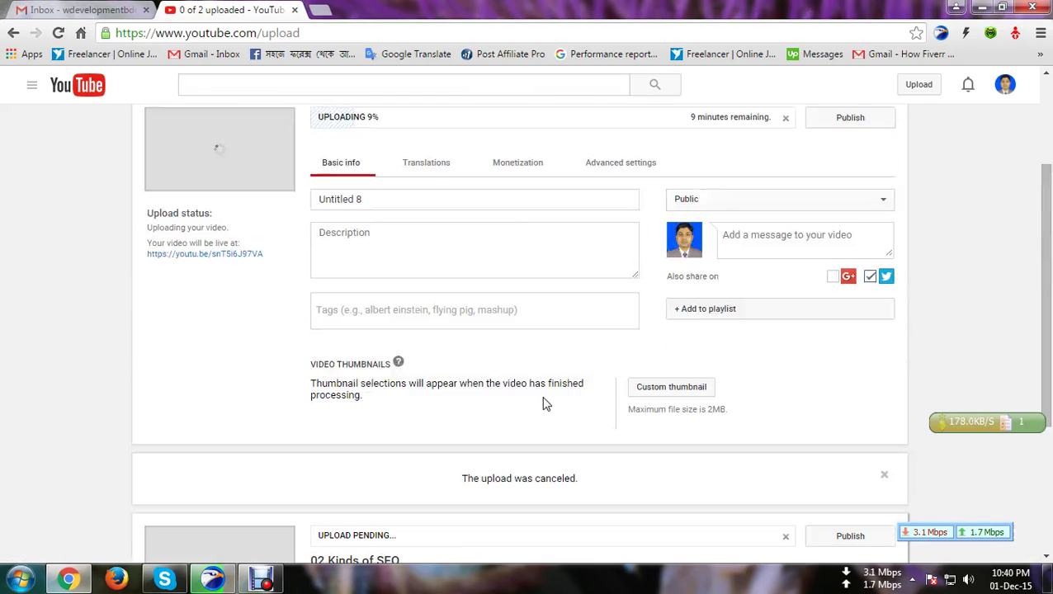
{"action": "scroll", "coordinate": [547, 402], "scroll_direction": "up", "scroll_amount": 2}
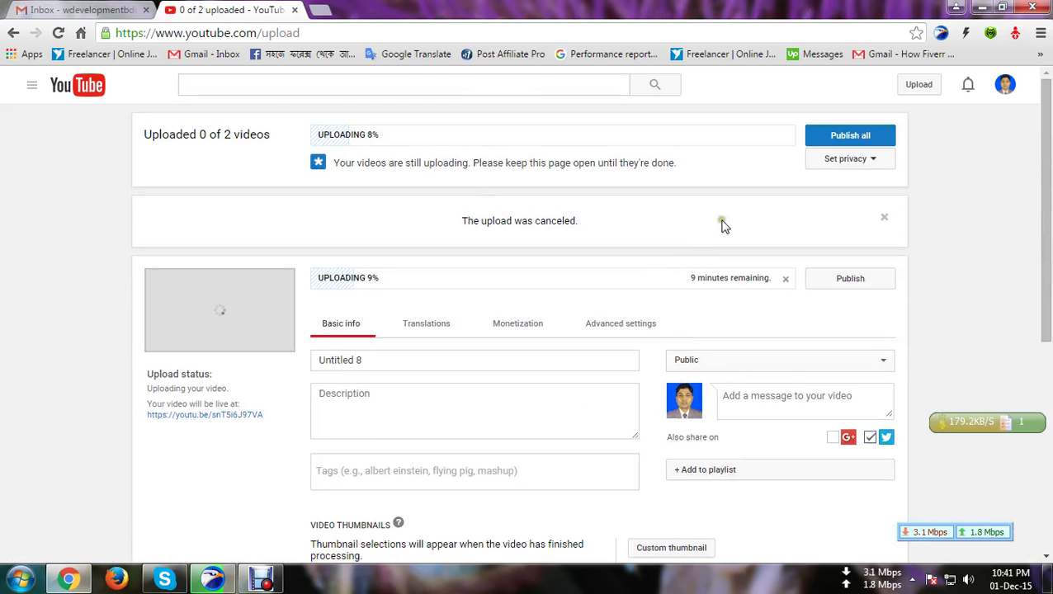
- Cancel the Untitled 8 video's upload and confirm the cancellation
{"action": "scroll", "coordinate": [574, 273], "scroll_direction": "down", "scroll_amount": 1}
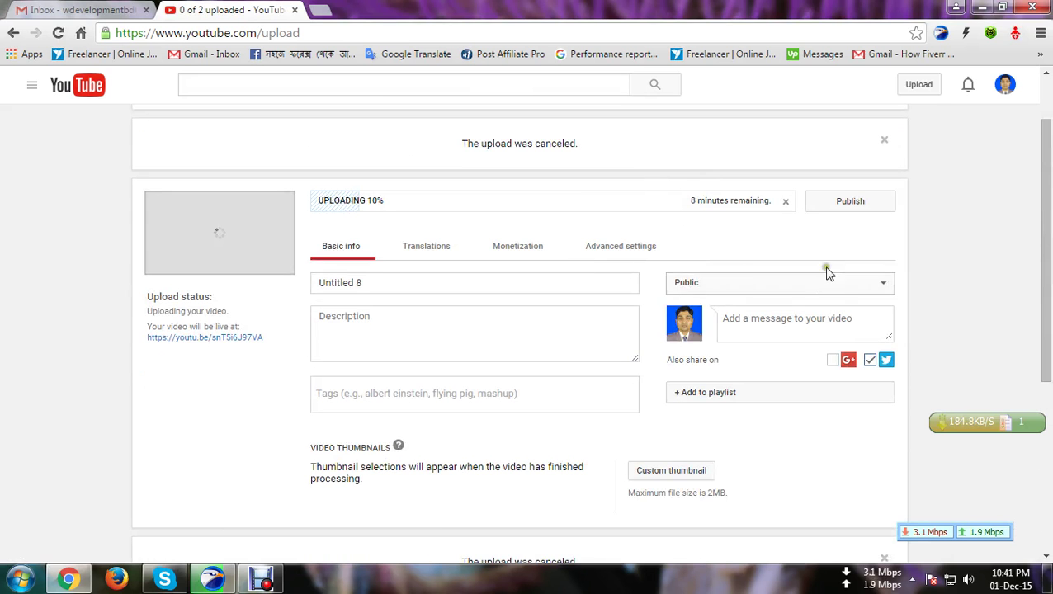
{"action": "left_click", "coordinate": [785, 202]}
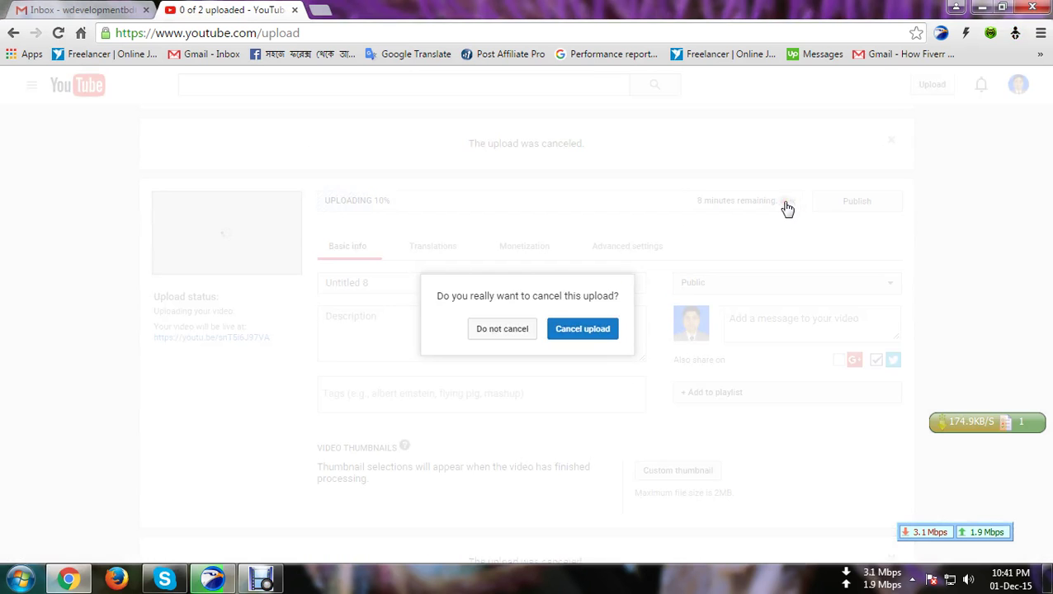
{"action": "left_click", "coordinate": [582, 329]}
{"action": "scroll", "coordinate": [597, 297], "scroll_direction": "down", "scroll_amount": 1}
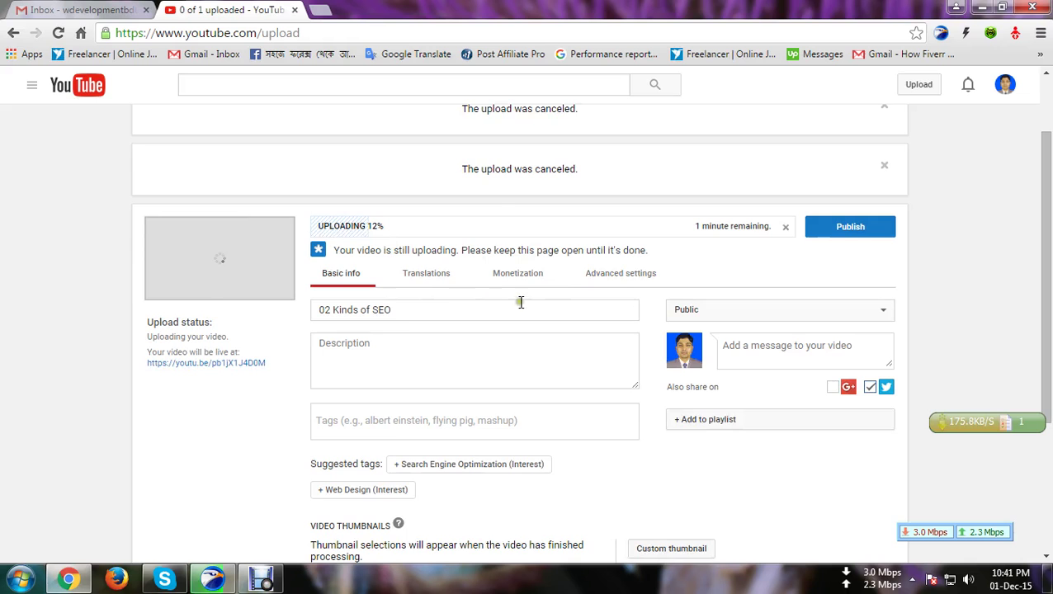
- Dismiss all the canceled-upload notices above the 02 Kinds of SEO video
{"action": "scroll", "coordinate": [535, 246], "scroll_direction": "up", "scroll_amount": 1}
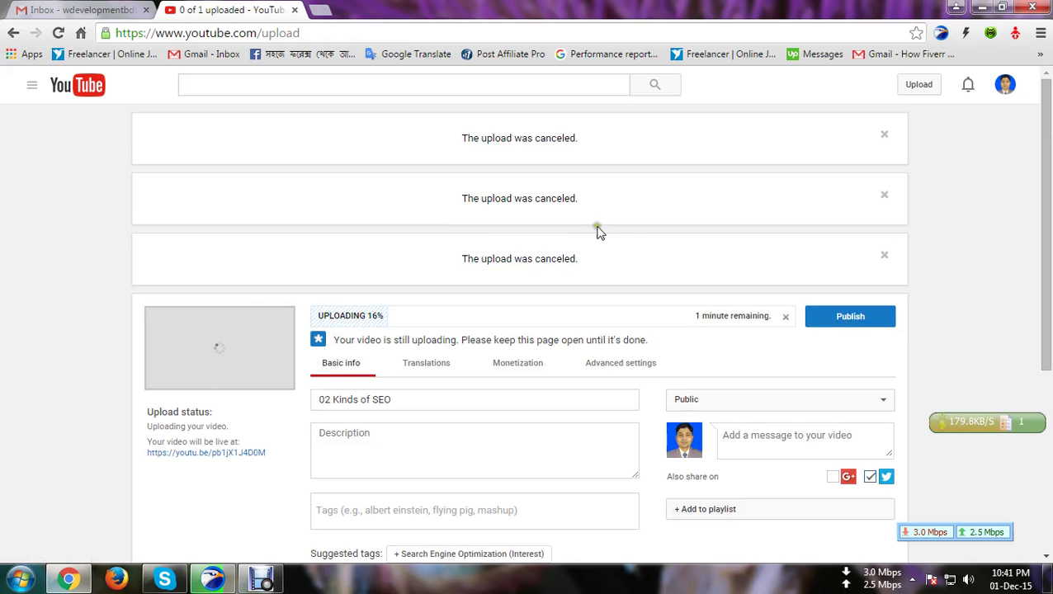
{"action": "left_click", "coordinate": [887, 135]}
{"action": "left_click", "coordinate": [887, 135]}
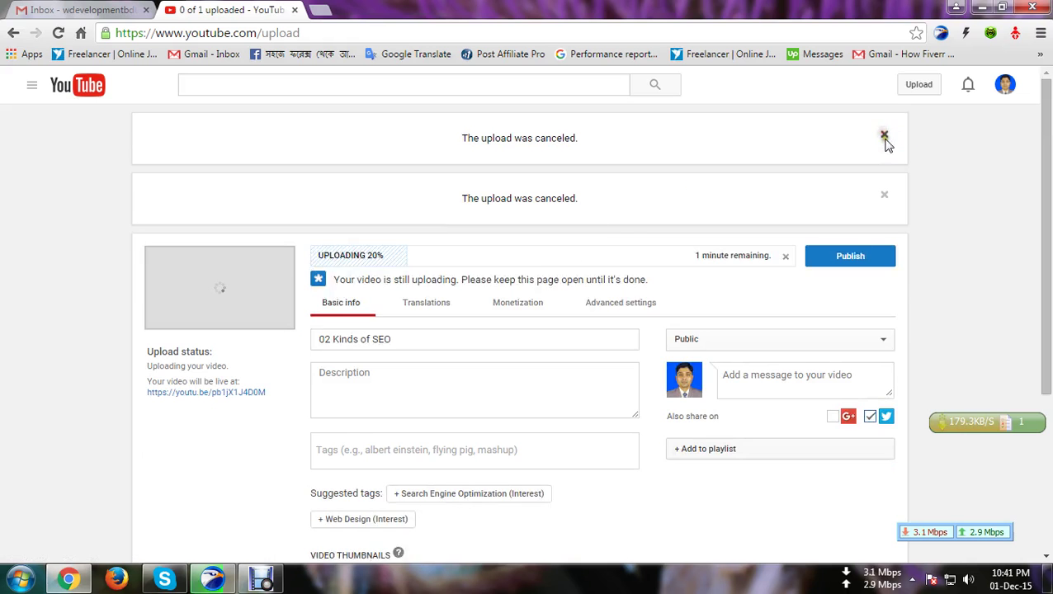
{"action": "left_click", "coordinate": [884, 137]}
{"action": "left_click", "coordinate": [887, 143]}
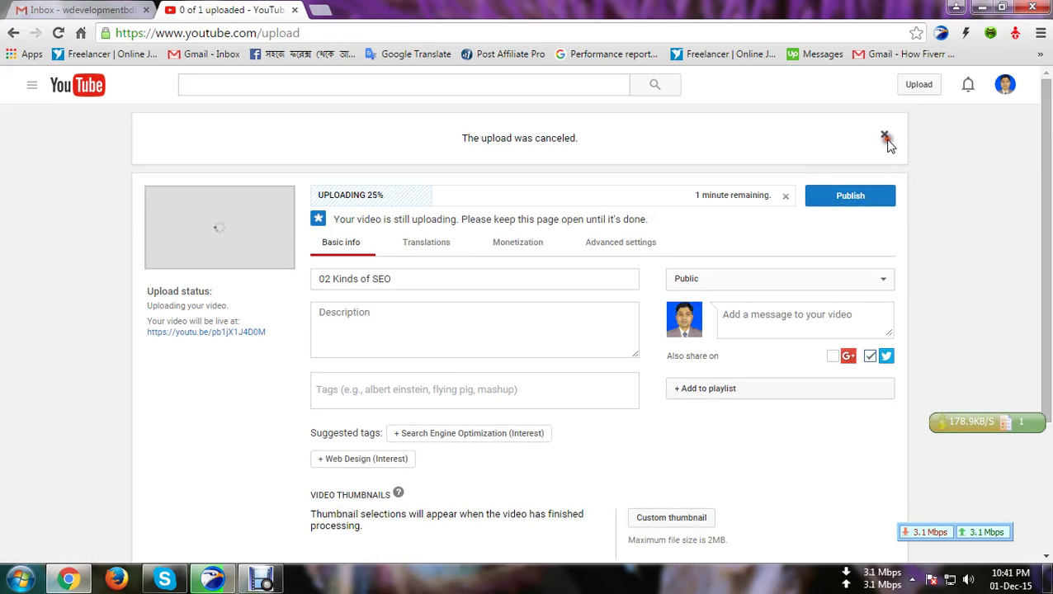
{"action": "left_click", "coordinate": [884, 136]}
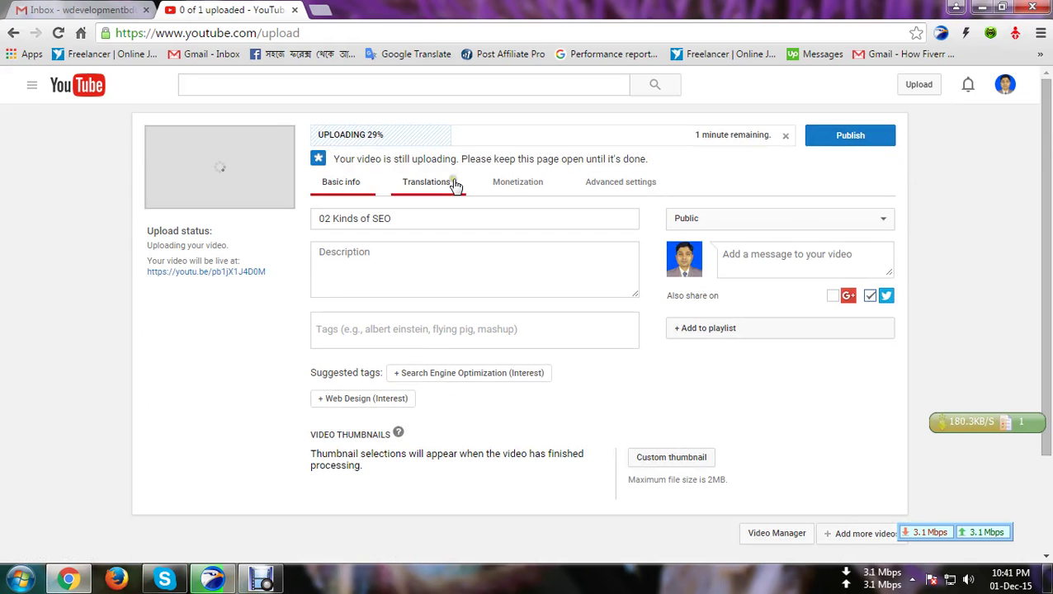
- Shorten the video's title to "Kinds of SEO" and enter the description "about the kinds of seo"
{"action": "left_click", "coordinate": [400, 218]}
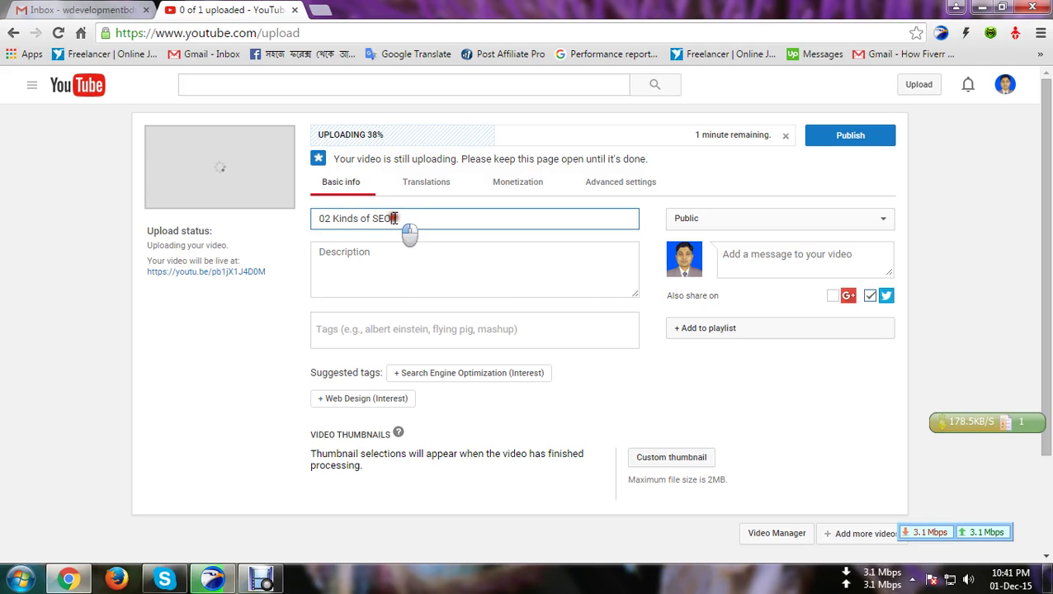
{"action": "left_click_drag", "start_coordinate": [398, 218], "coordinate": [339, 221]}
{"action": "left_click", "coordinate": [337, 221]}
{"action": "type", "text": "02"}
{"action": "key", "text": "BackSpace"}
{"action": "key", "text": "BackSpace"}
{"action": "key", "text": "BackSpace"}
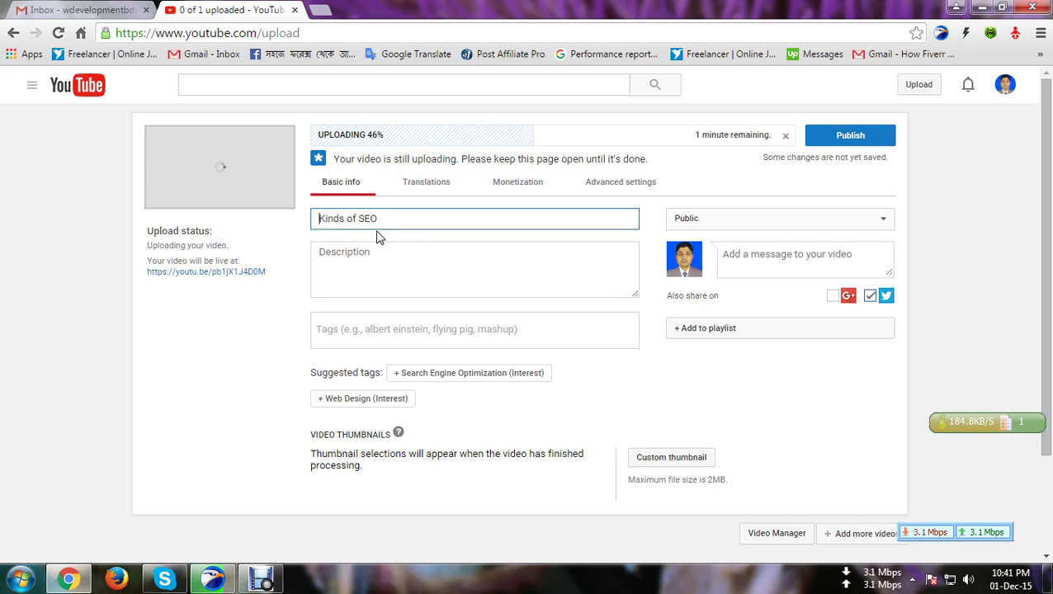
{"action": "left_click", "coordinate": [429, 271]}
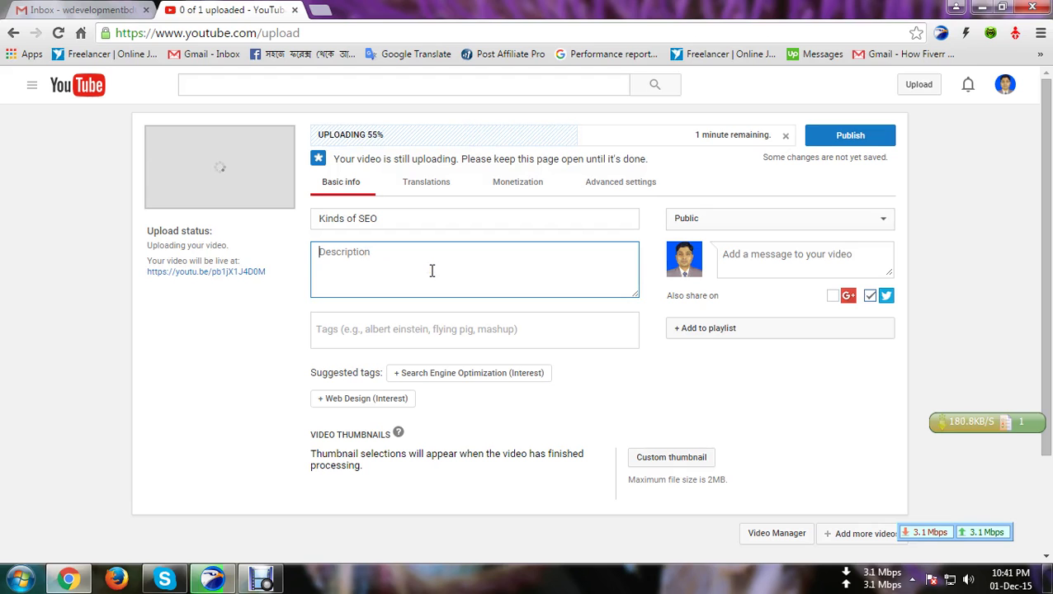
{"action": "type", "text": "about the kinds of seo"}
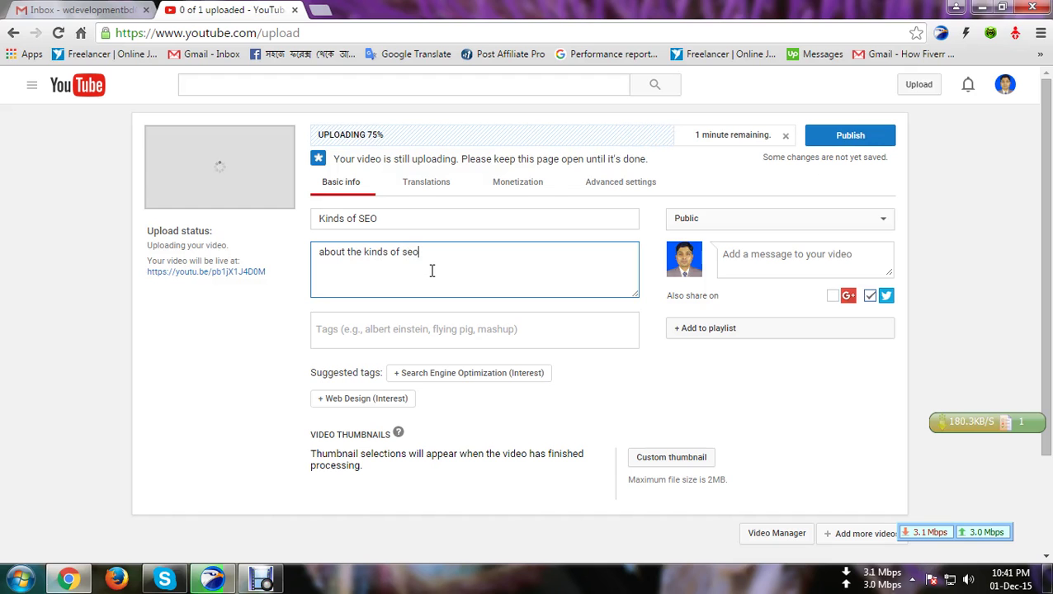
- Add the tags "seo", "easy seo tips" and "bangla seo tips" to the video
{"action": "left_click", "coordinate": [360, 332]}
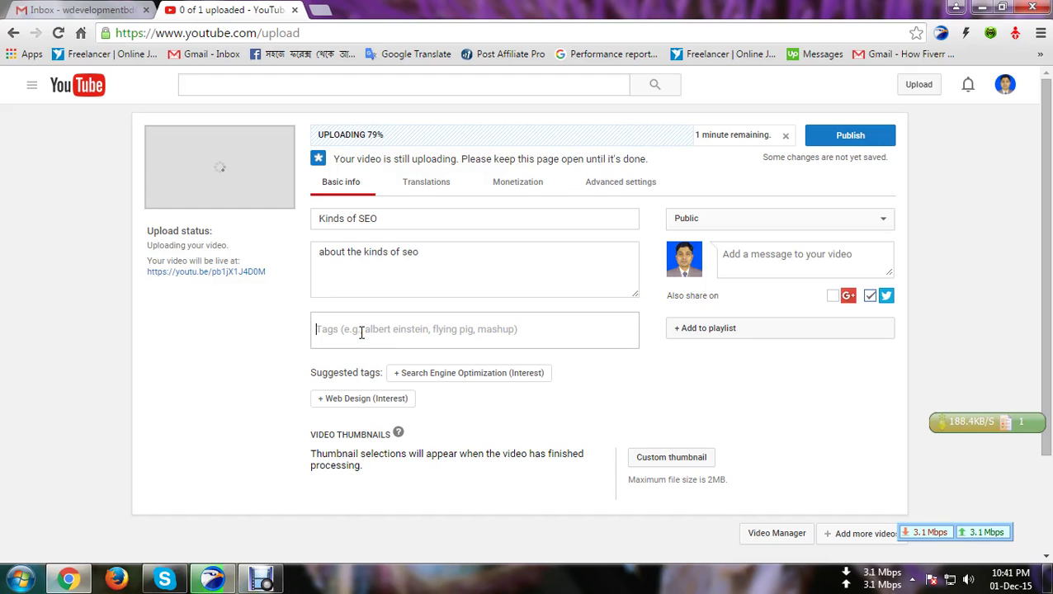
{"action": "type", "text": "seo"}
{"action": "key", "text": "Return"}
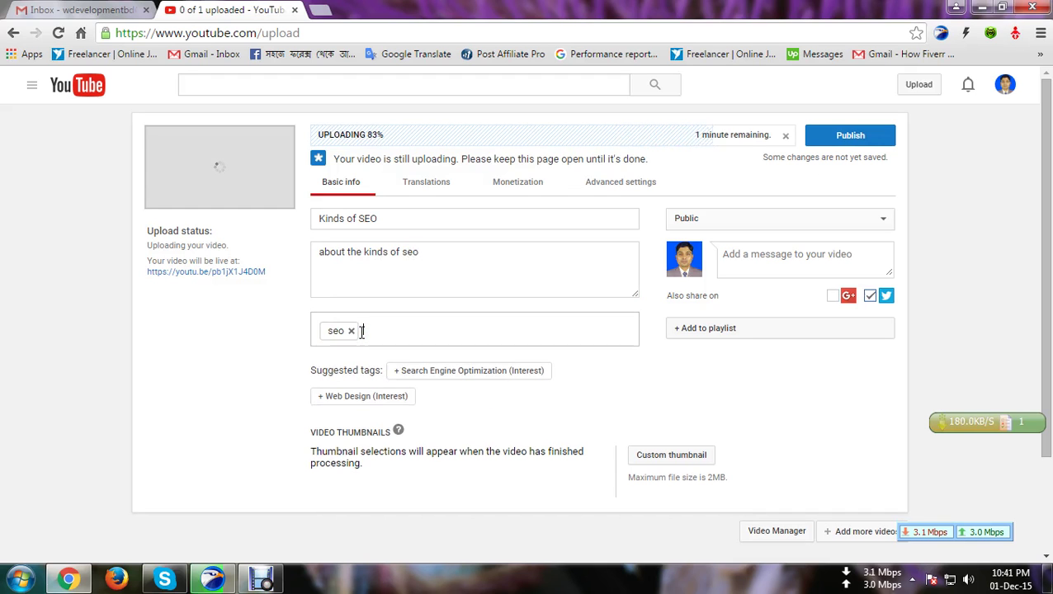
{"action": "type", "text": "eas"}
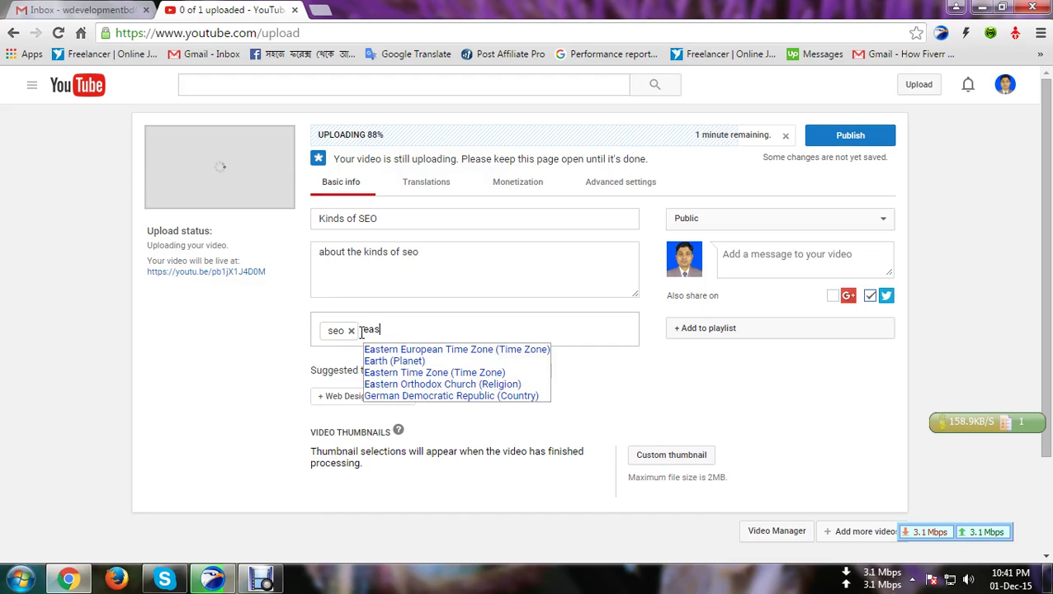
{"action": "type", "text": "y s"}
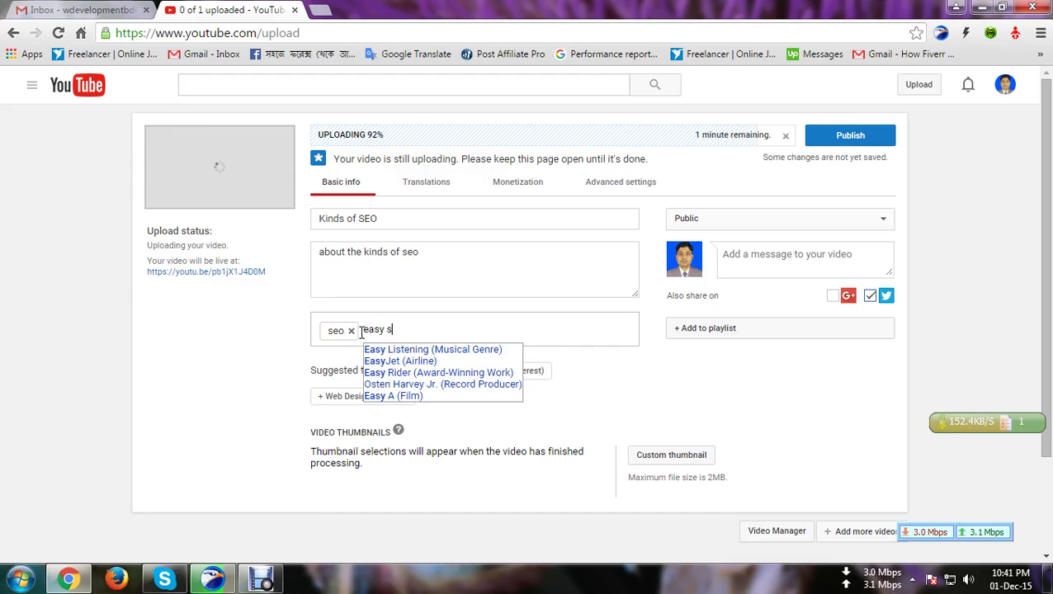
{"action": "type", "text": "eo tp"}
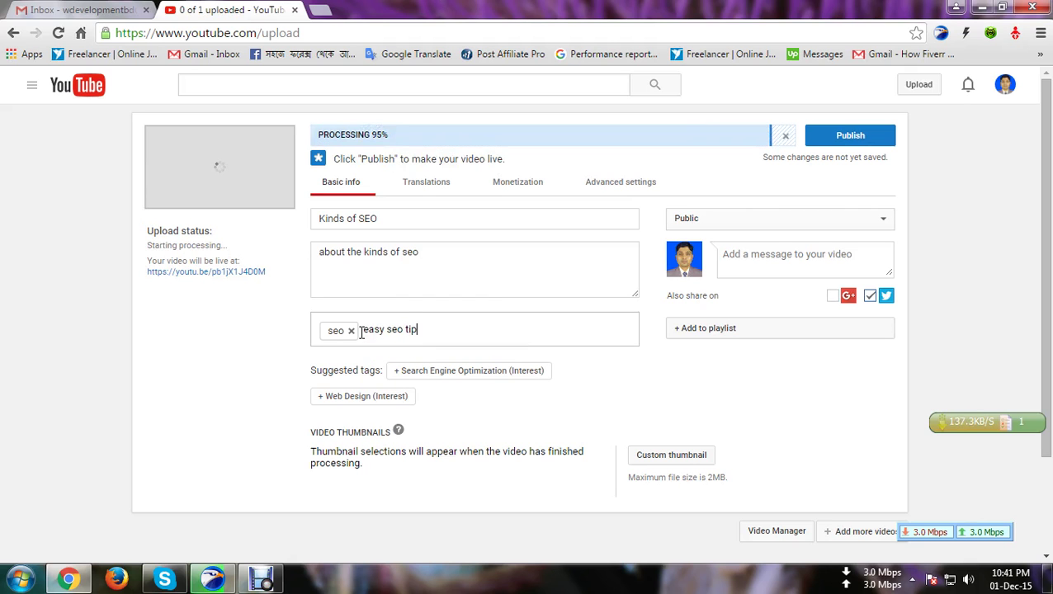
{"action": "key", "text": "Return"}
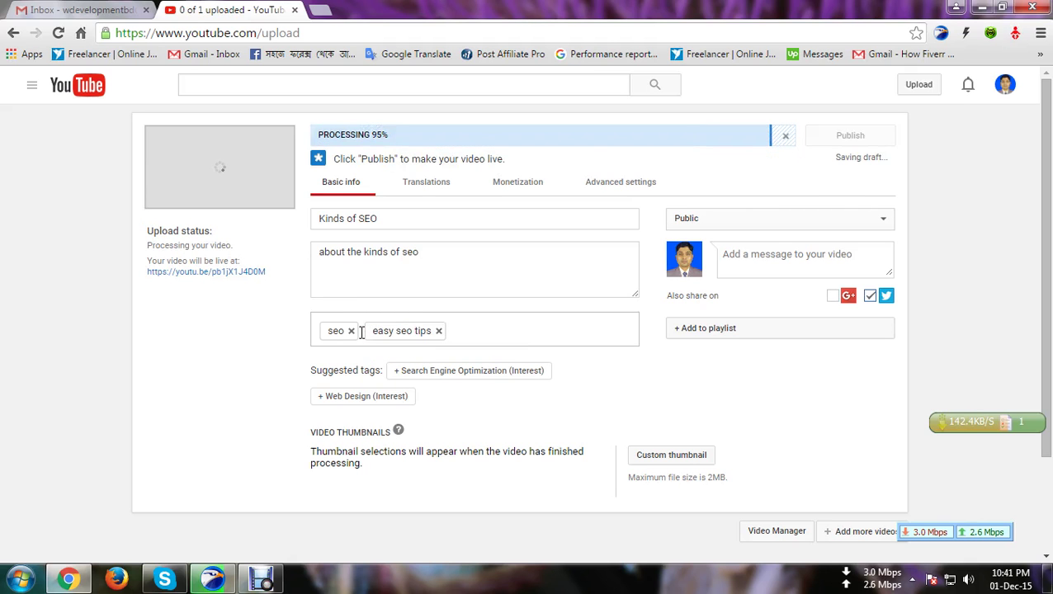
{"action": "type", "text": "bangla se"}
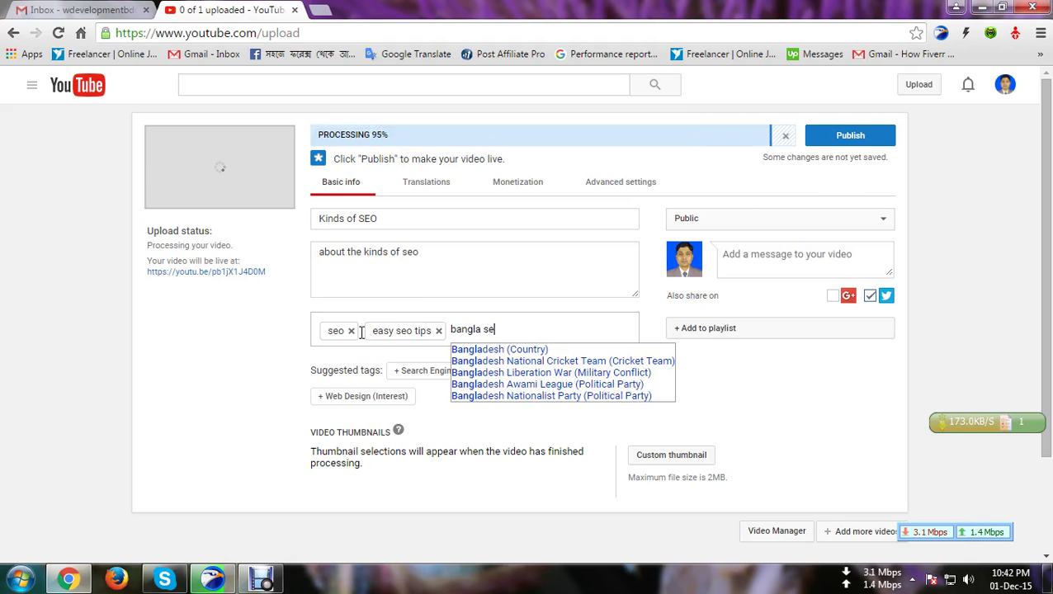
{"action": "type", "text": "o ti"}
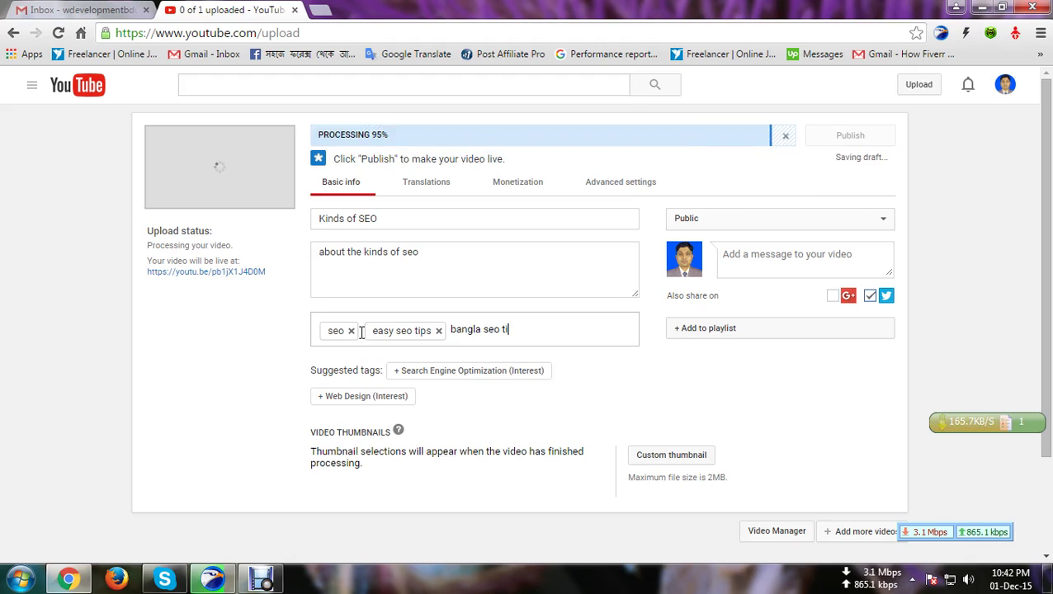
{"action": "type", "text": "ps,"}
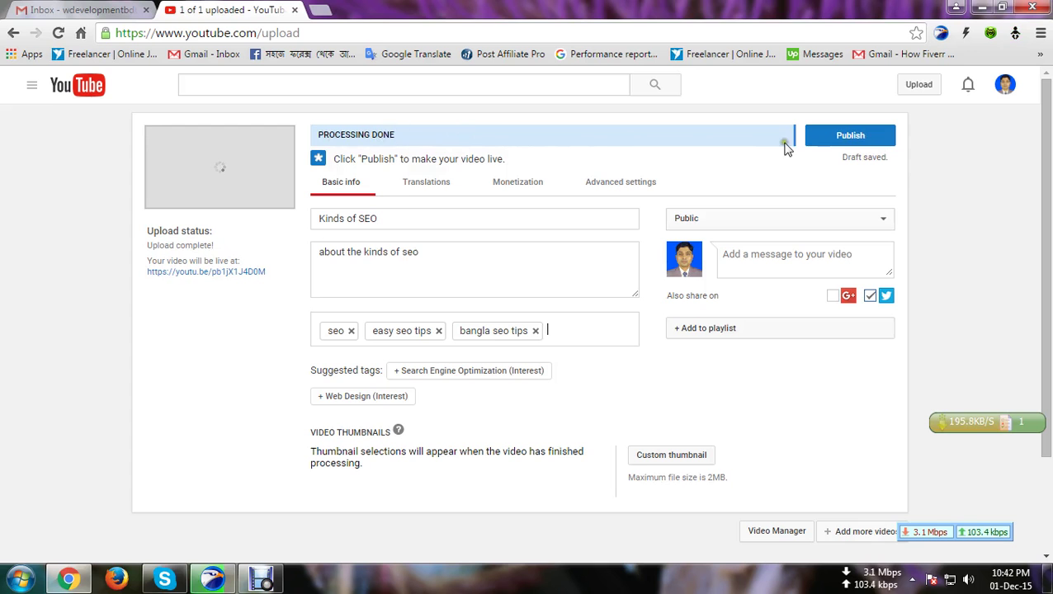
- Publish the Kinds of SEO video and open the Video Manager's list of videos
{"action": "left_click", "coordinate": [847, 140]}
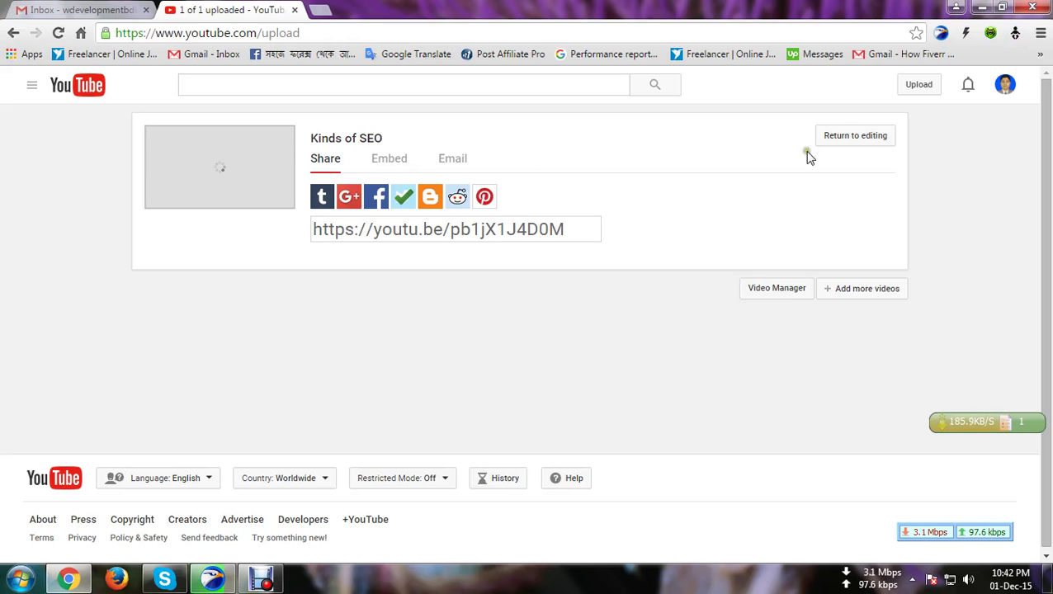
{"action": "left_click", "coordinate": [779, 293]}
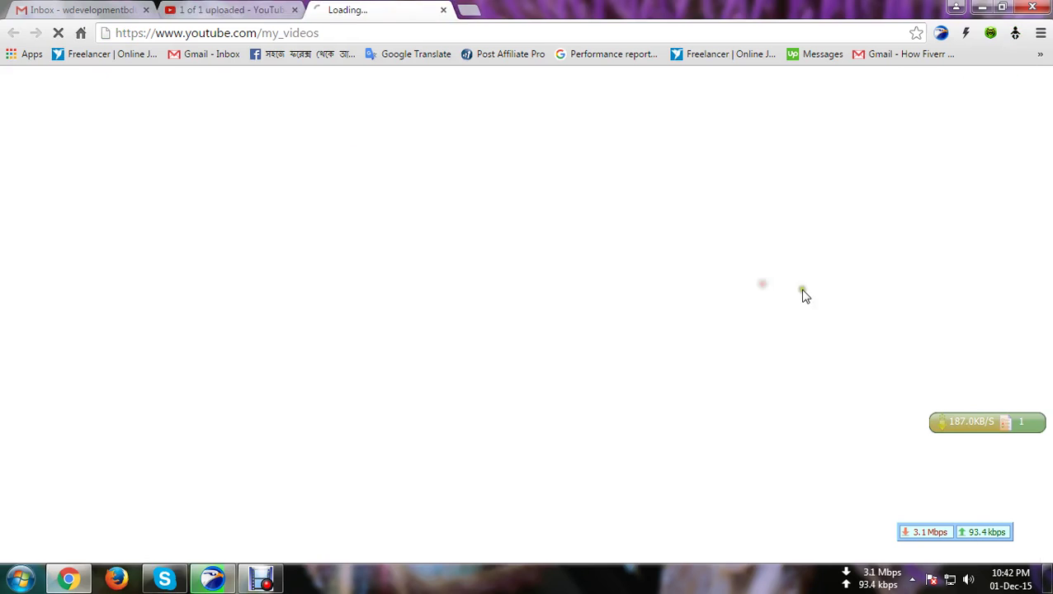
{"action": "left_click", "coordinate": [227, 10]}
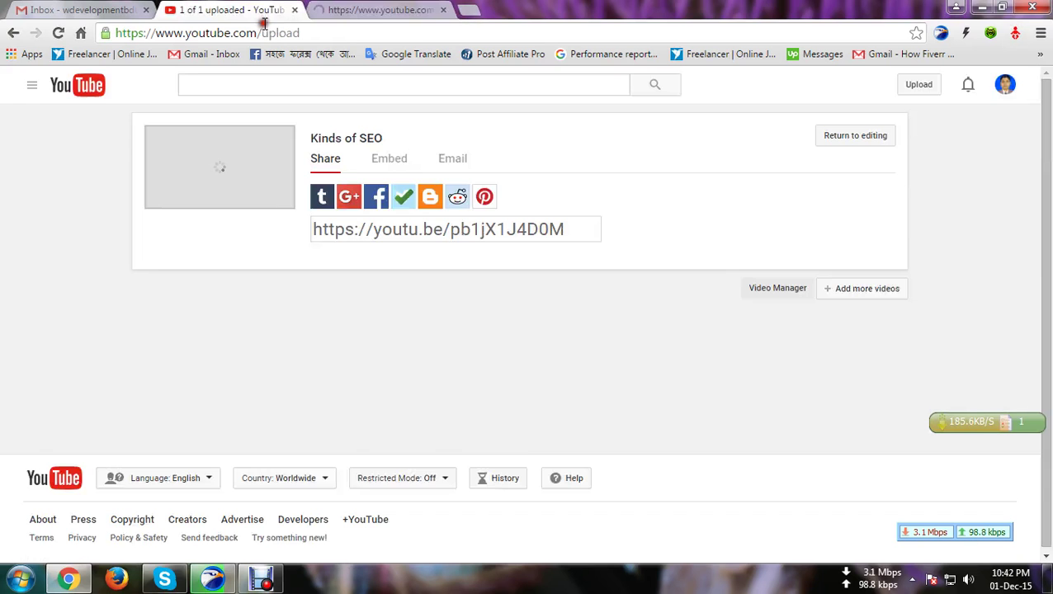
{"action": "left_click", "coordinate": [380, 10]}
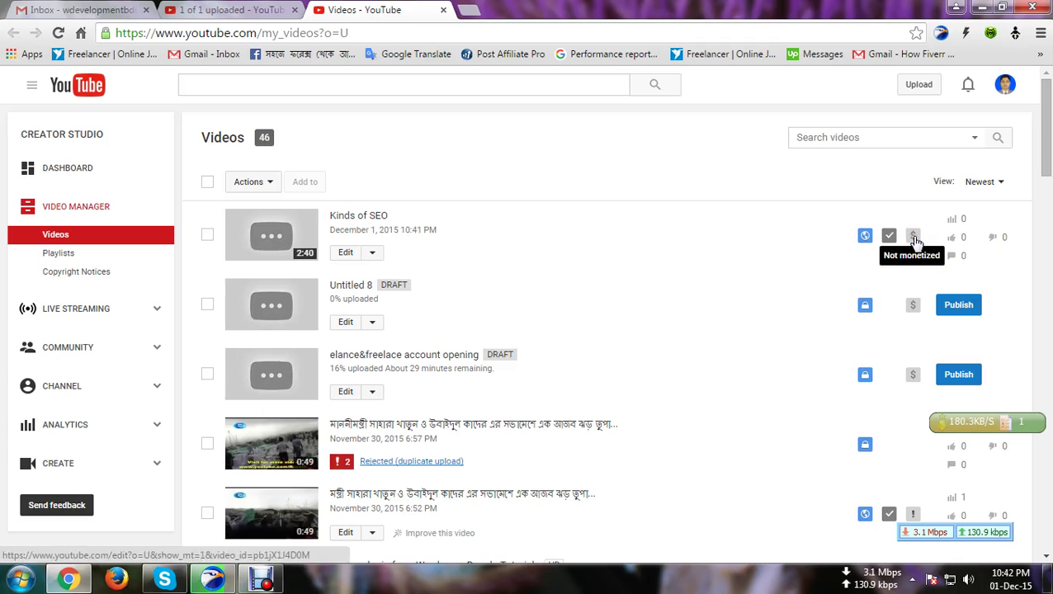
{"action": "left_click", "coordinate": [361, 220]}
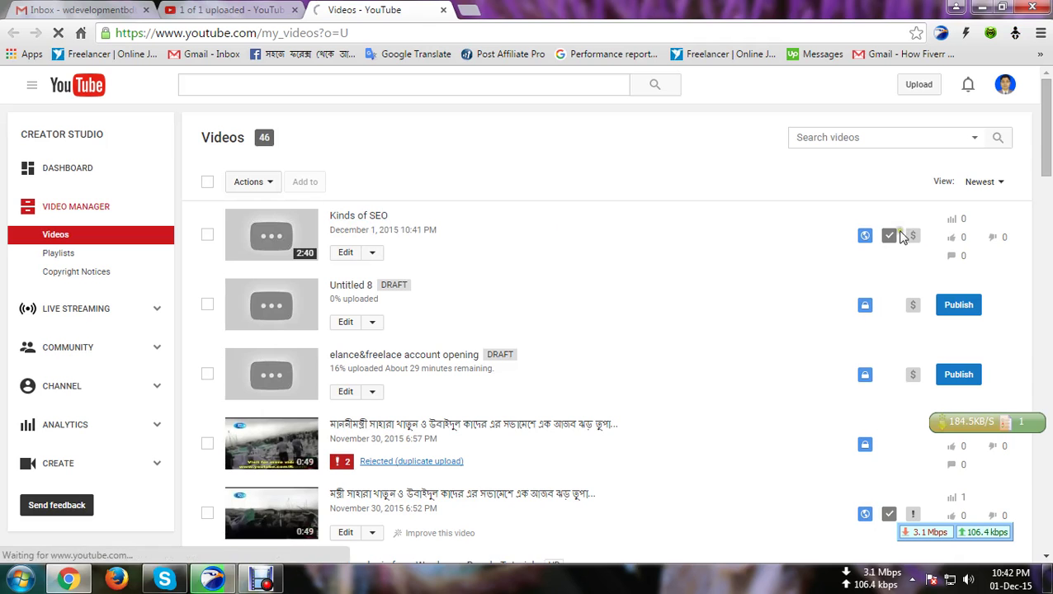
{"action": "left_click", "coordinate": [913, 237]}
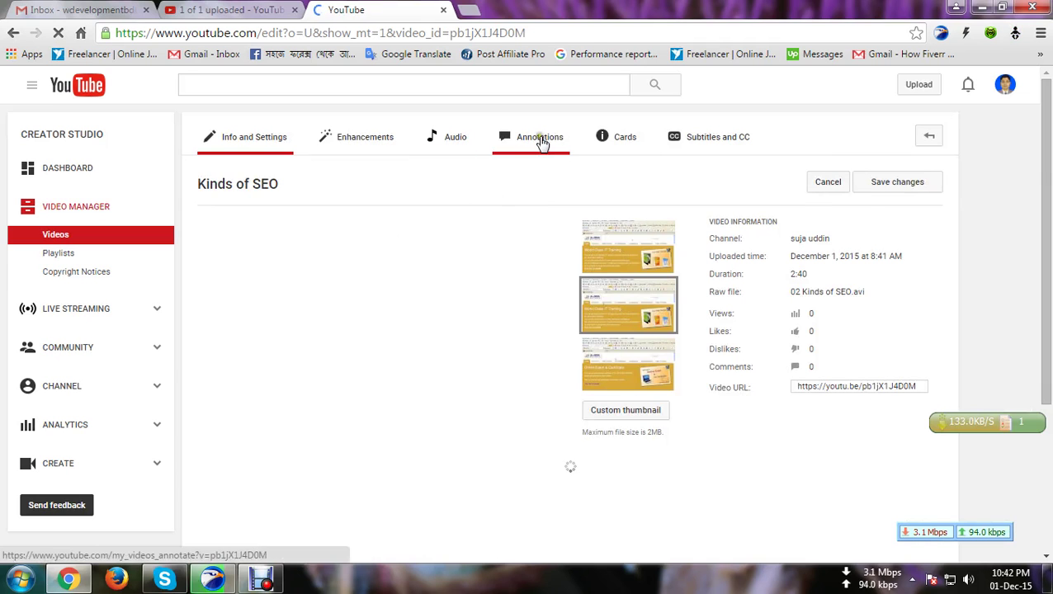
{"action": "left_click", "coordinate": [95, 208]}
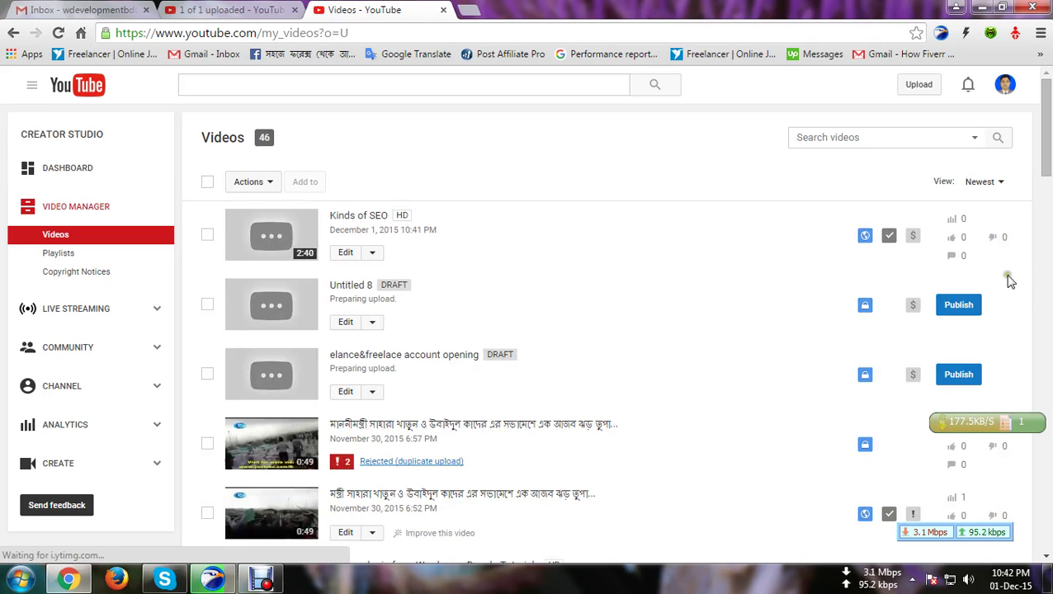
- Open the monetization settings of the Kinds of SEO video and turn on Monetize with ads
{"action": "left_click", "coordinate": [913, 237]}
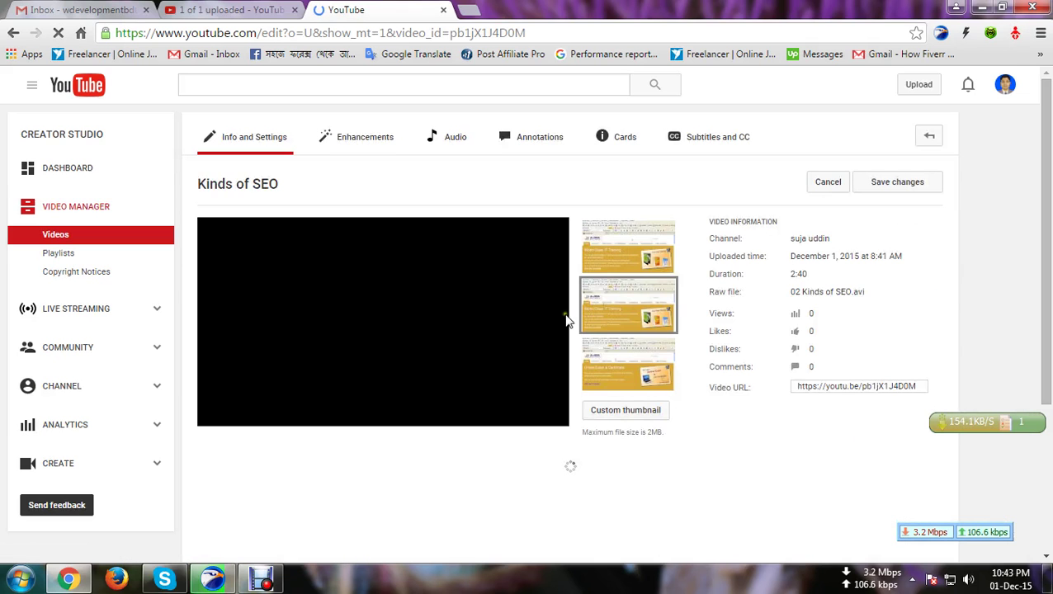
{"action": "scroll", "coordinate": [406, 329], "scroll_direction": "down", "scroll_amount": 3}
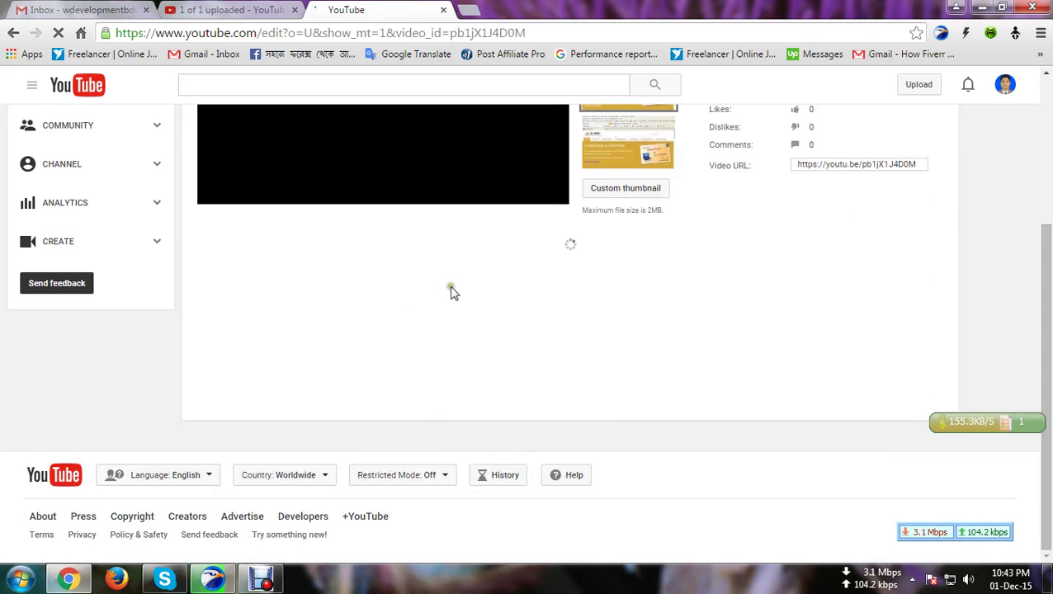
{"action": "scroll", "coordinate": [453, 293], "scroll_direction": "up", "scroll_amount": 3}
{"action": "scroll", "coordinate": [488, 357], "scroll_direction": "down", "scroll_amount": 2}
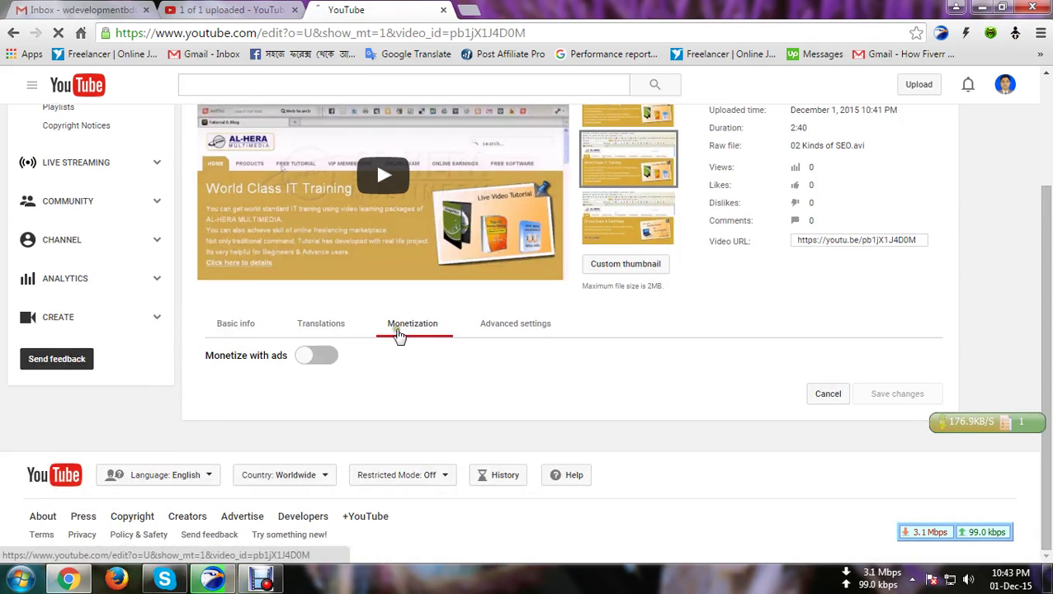
{"action": "left_click", "coordinate": [335, 362]}
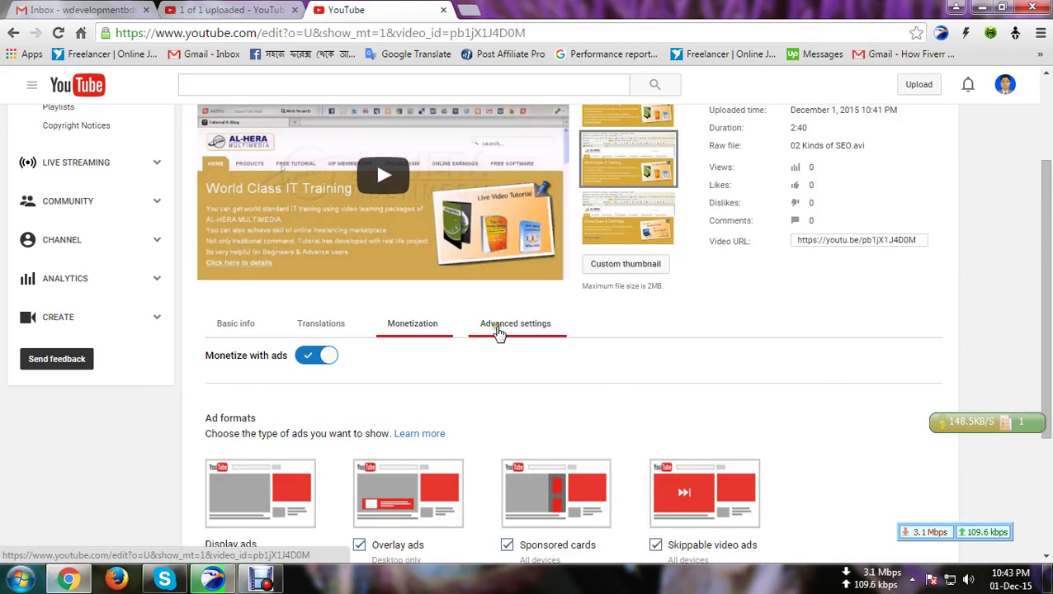
- Set the video language to English in the advanced settings and save the video's changes
{"action": "left_click", "coordinate": [498, 331]}
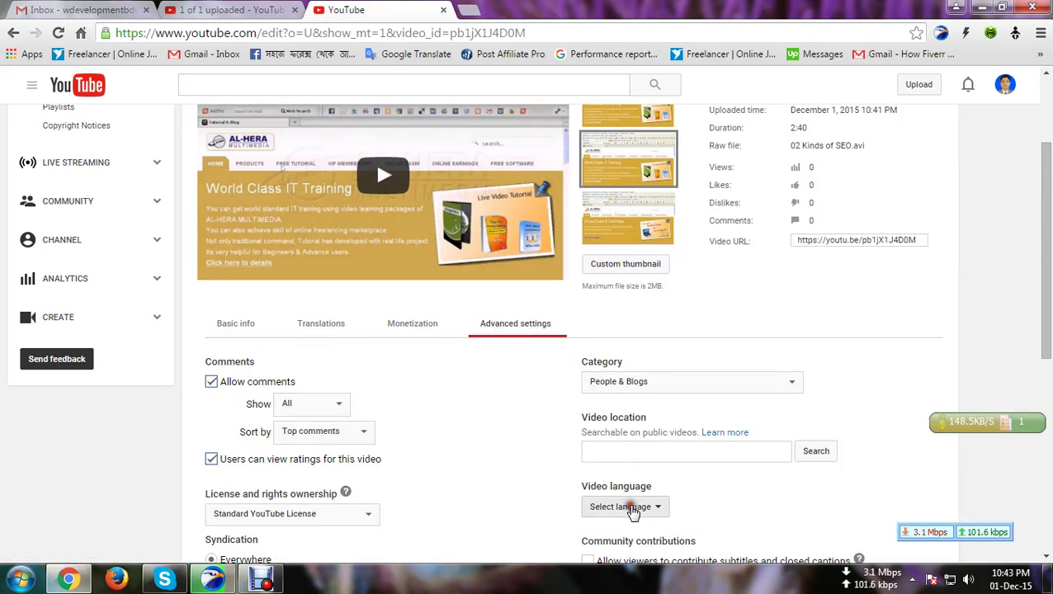
{"action": "left_click", "coordinate": [628, 506]}
{"action": "scroll", "coordinate": [632, 503], "scroll_direction": "down", "scroll_amount": 1}
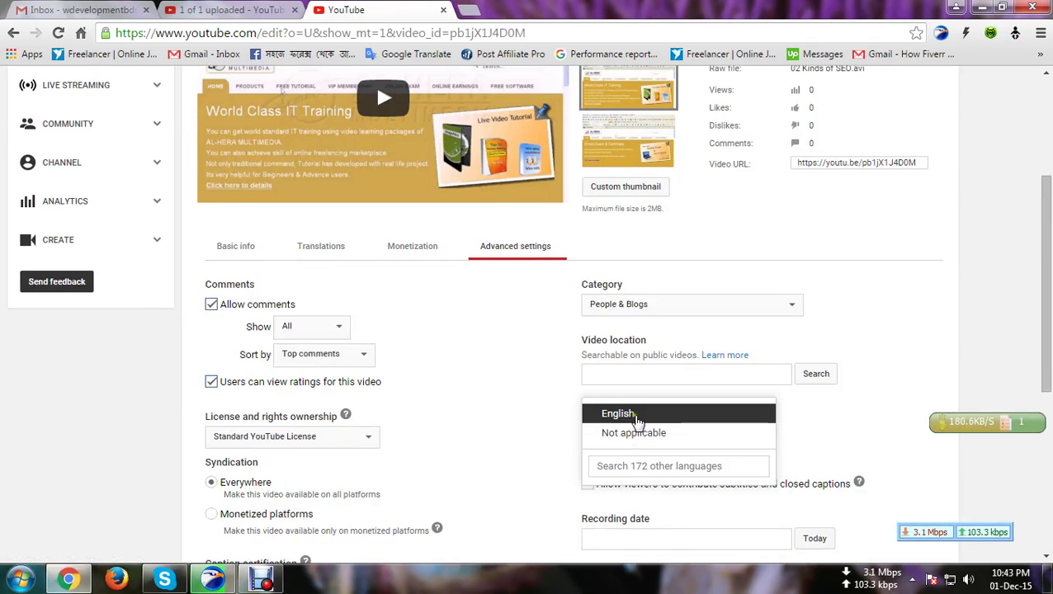
{"action": "left_click", "coordinate": [625, 413]}
{"action": "scroll", "coordinate": [630, 409], "scroll_direction": "up", "scroll_amount": 3}
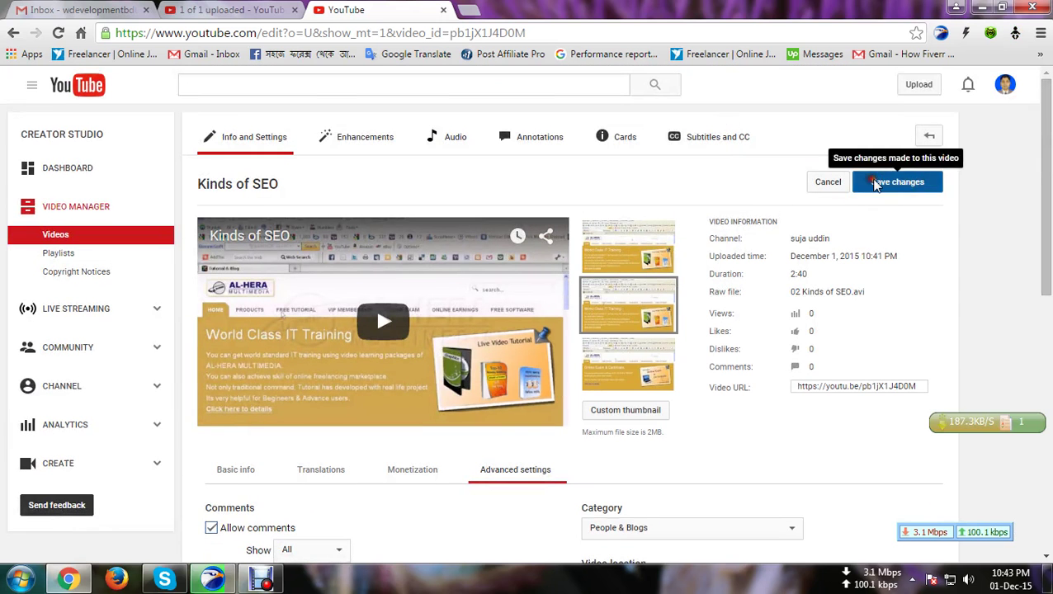
{"action": "left_click", "coordinate": [881, 181]}
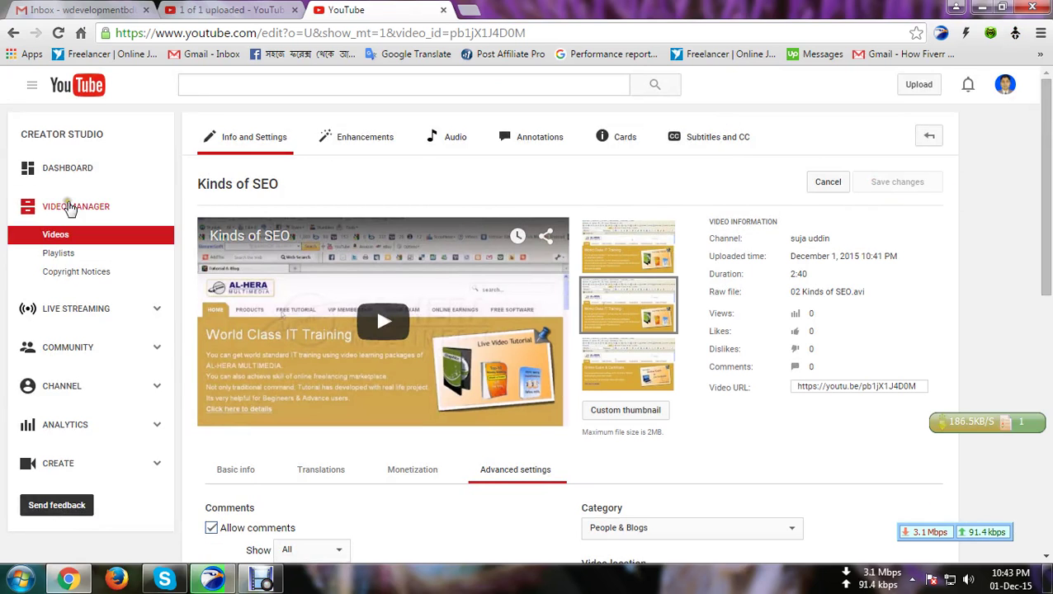
- Delete the two draft uploads, "Untitled 8" and "elance&freelace account opening", from the Video Manager's list of videos
{"action": "left_click", "coordinate": [70, 207]}
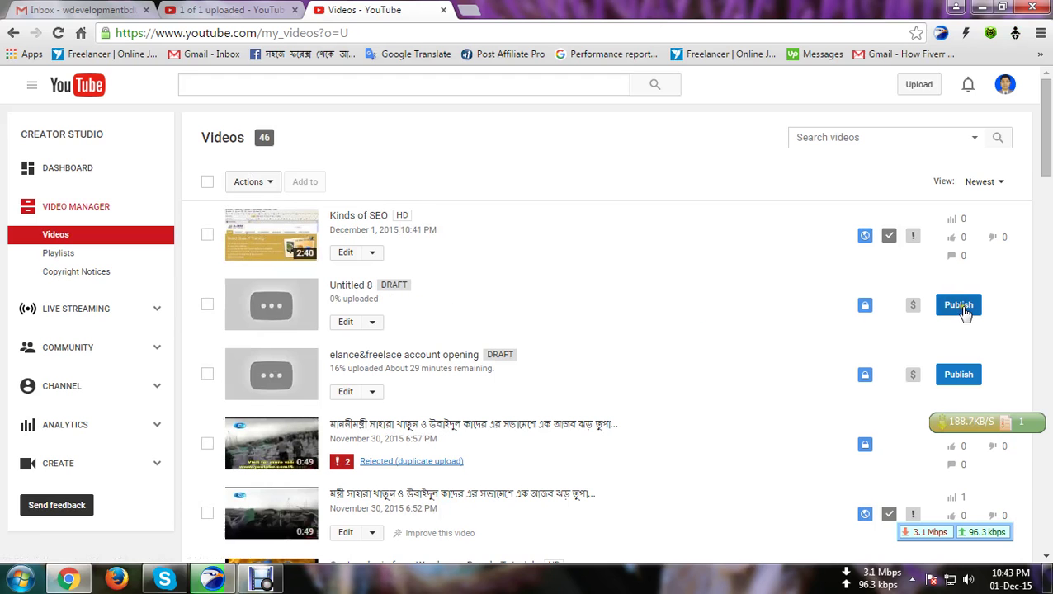
{"action": "left_click", "coordinate": [350, 286]}
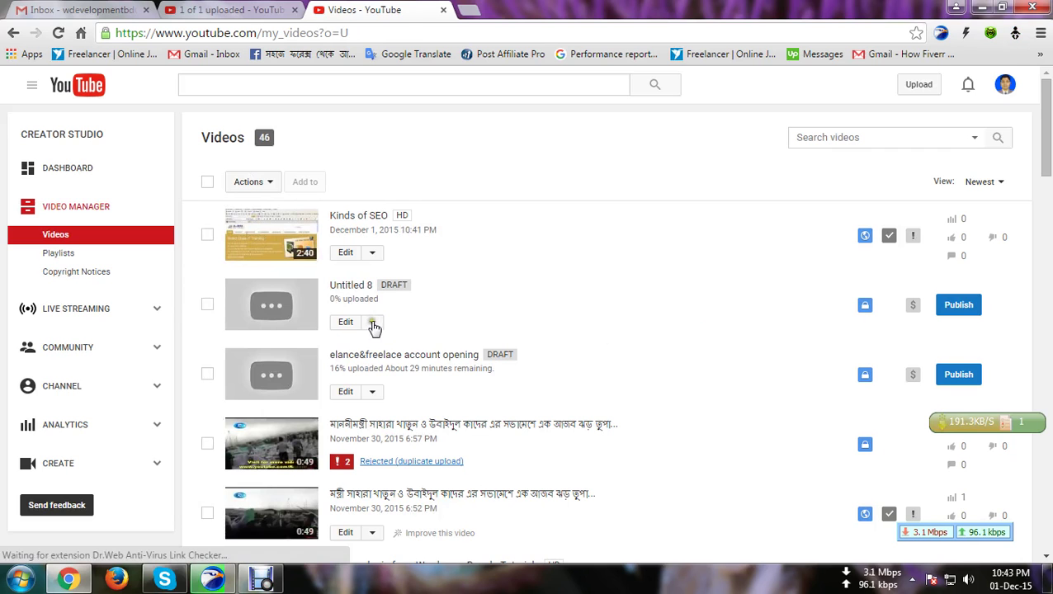
{"action": "left_click", "coordinate": [373, 323]}
{"action": "left_click", "coordinate": [207, 306]}
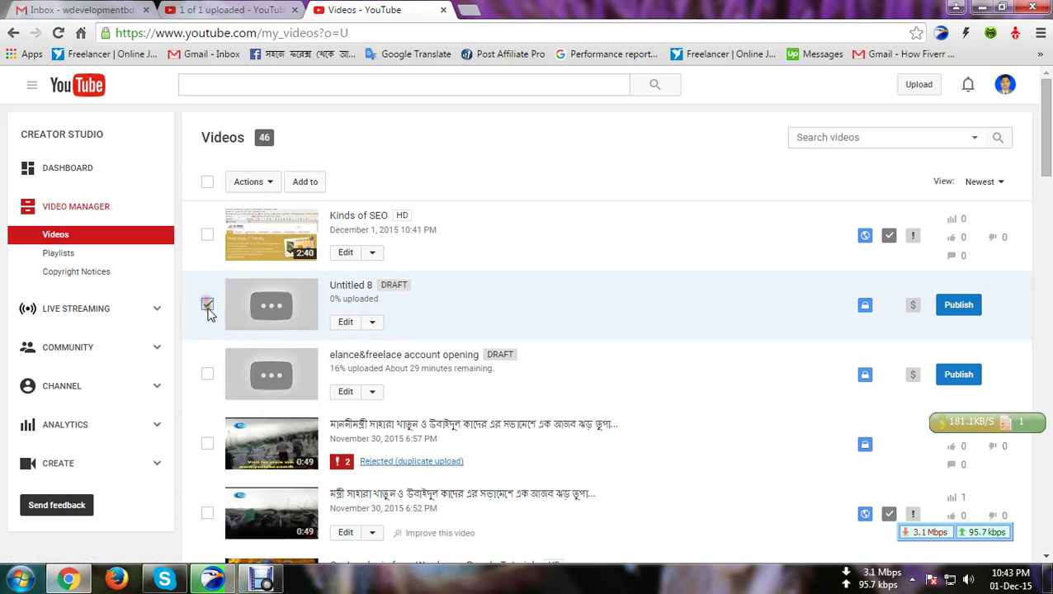
{"action": "left_click", "coordinate": [208, 374]}
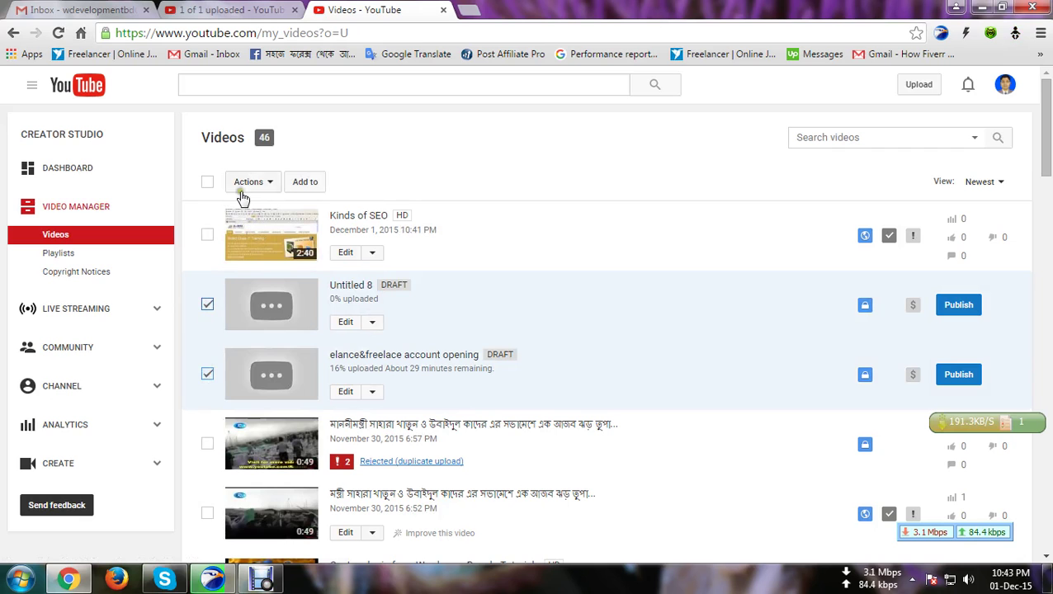
{"action": "left_click", "coordinate": [271, 183]}
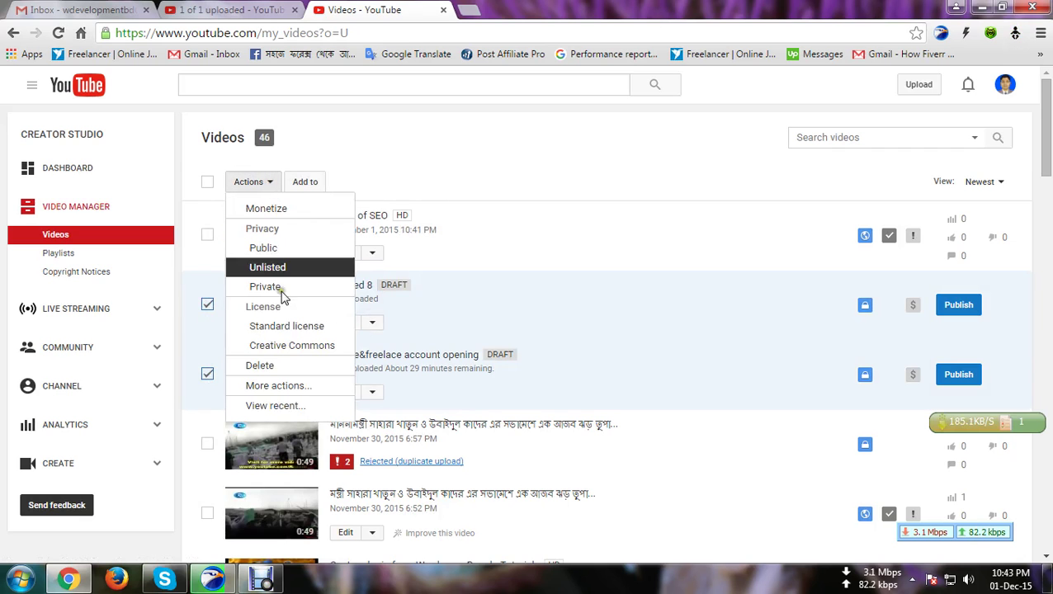
{"action": "left_click", "coordinate": [329, 364]}
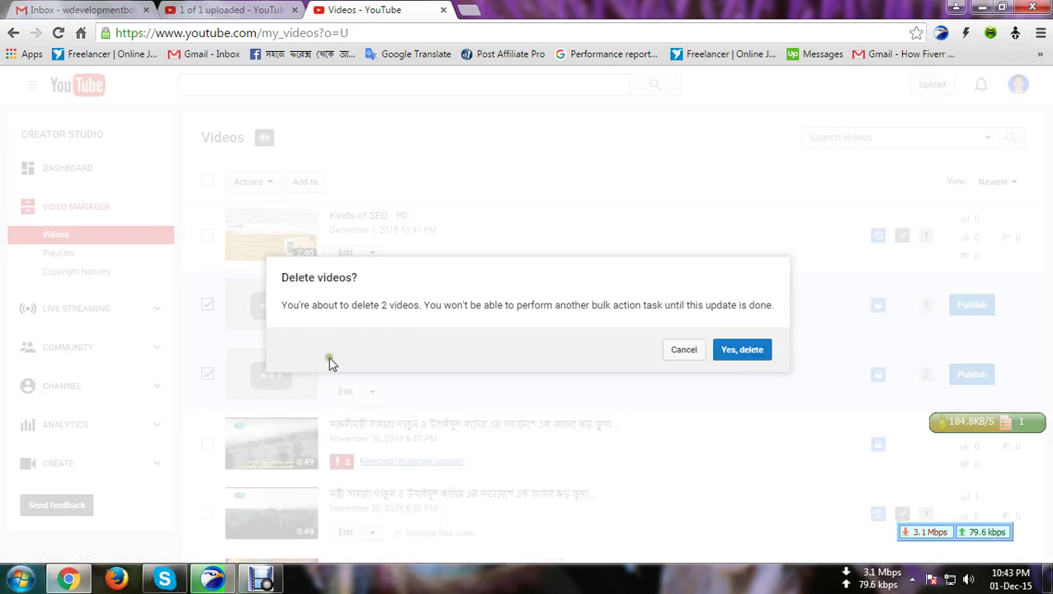
{"action": "left_click", "coordinate": [753, 352]}
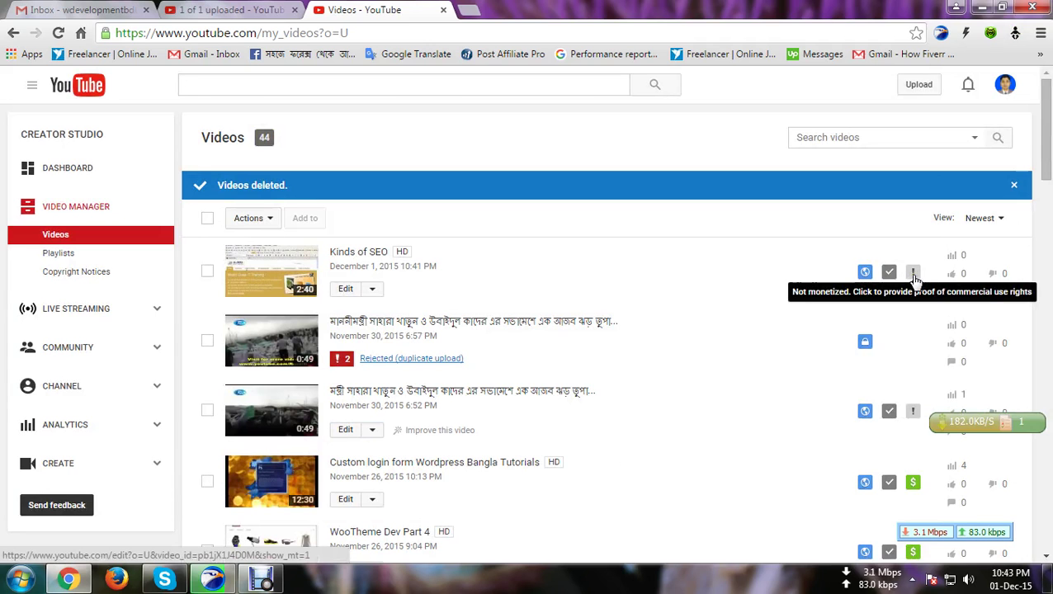
- Review the monetization and advanced settings of the video uploaded November 30, 2015 6:52 PM, and return to the videos list
{"action": "left_click", "coordinate": [910, 411]}
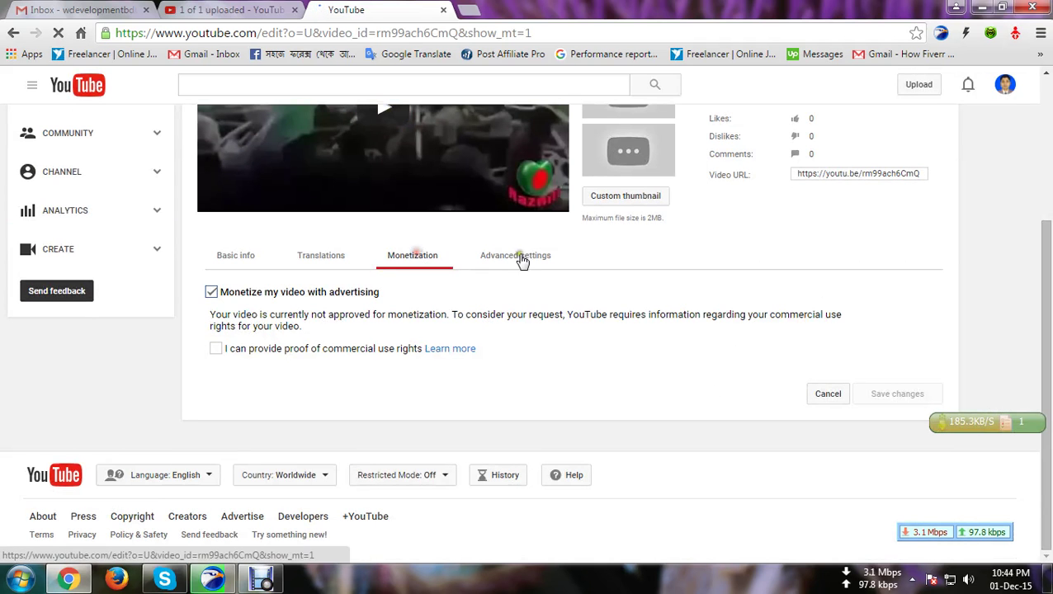
{"action": "left_click", "coordinate": [523, 258]}
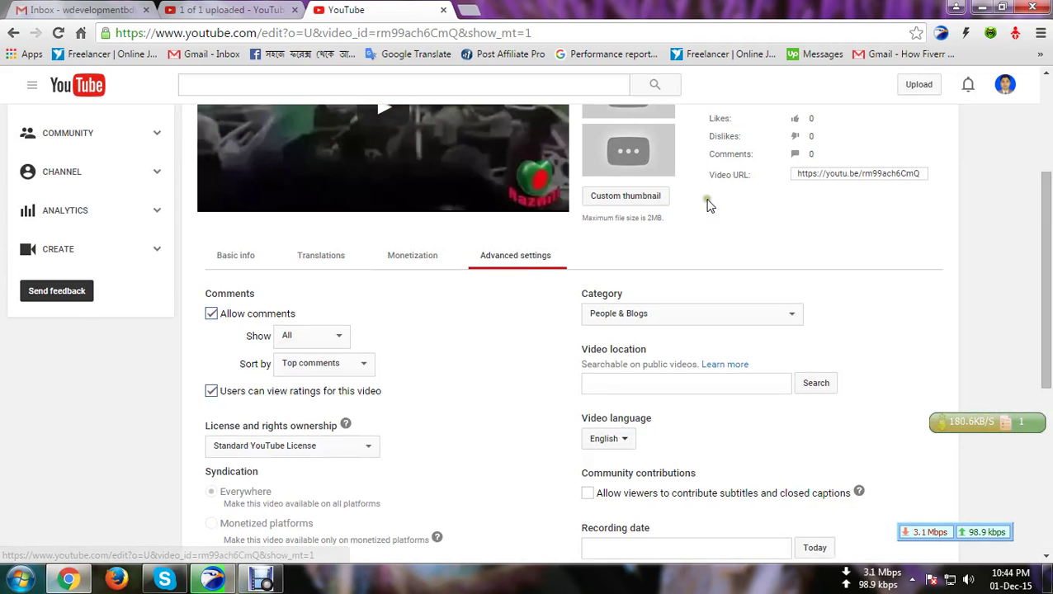
{"action": "scroll", "coordinate": [706, 202], "scroll_direction": "up", "scroll_amount": 3}
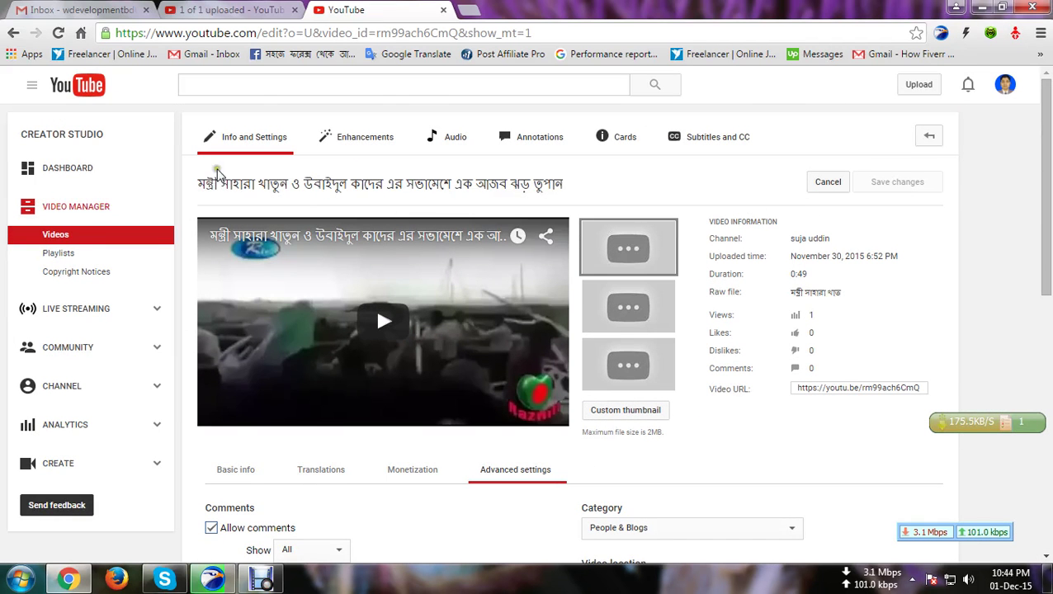
{"action": "left_click", "coordinate": [12, 33]}
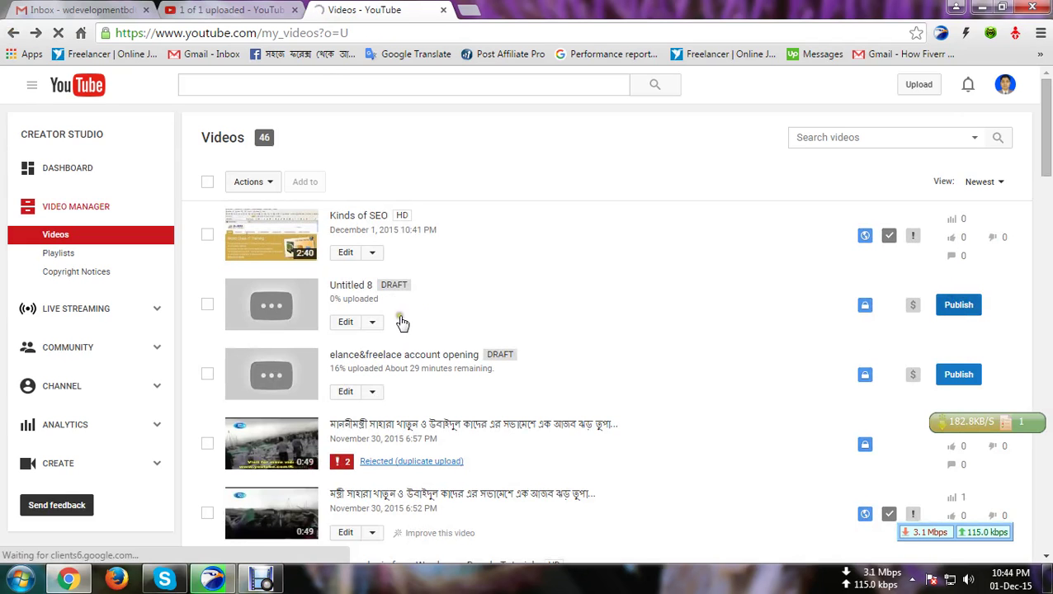
- Repeat the bulk deletion for the two drafts still shown in the list and reload the Video Manager
{"action": "left_click", "coordinate": [207, 306]}
{"action": "left_click", "coordinate": [207, 374]}
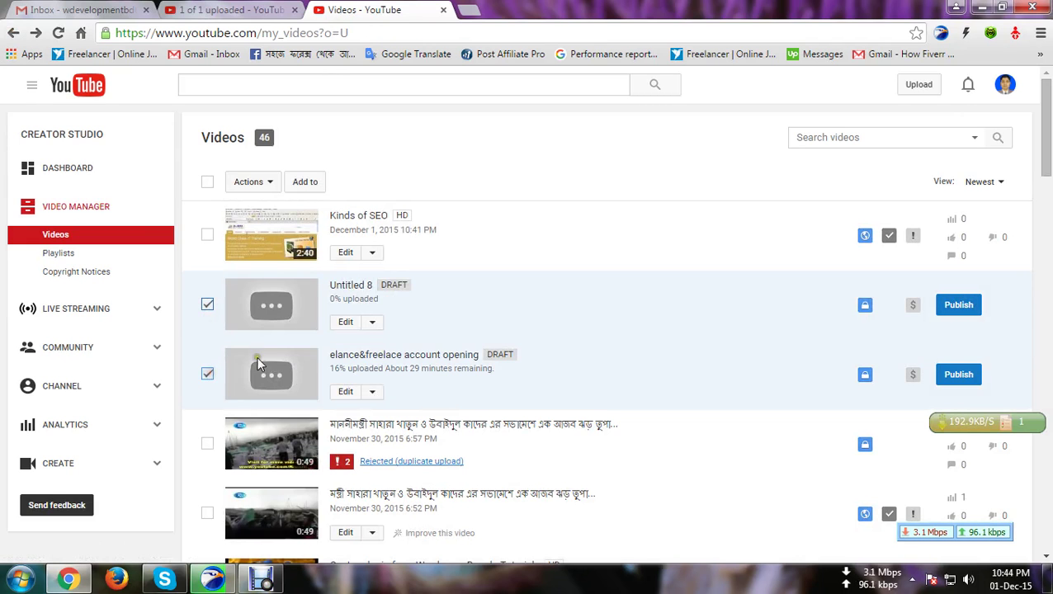
{"action": "left_click", "coordinate": [271, 181]}
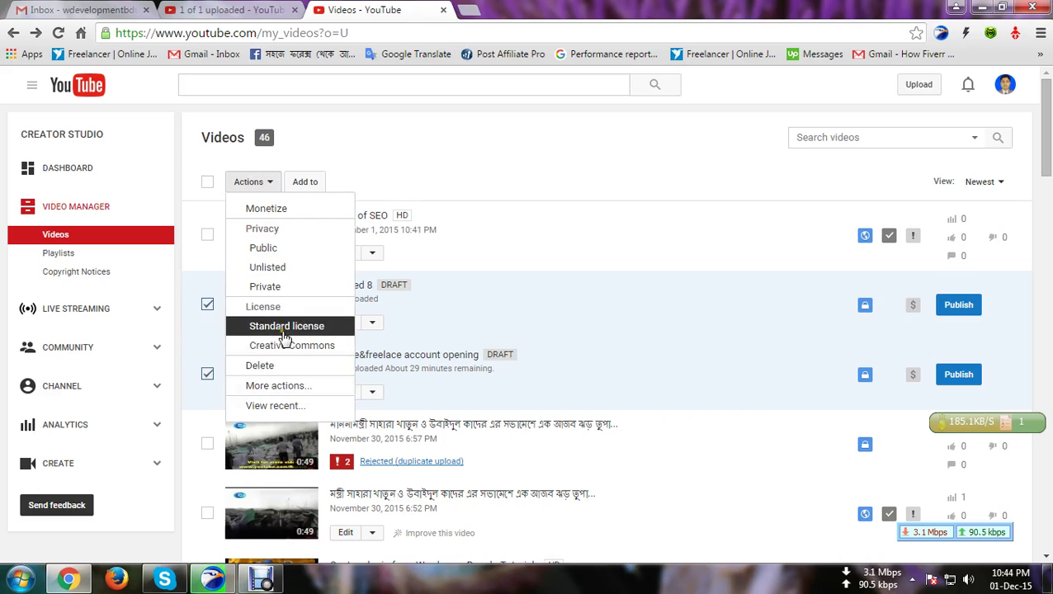
{"action": "left_click", "coordinate": [272, 368]}
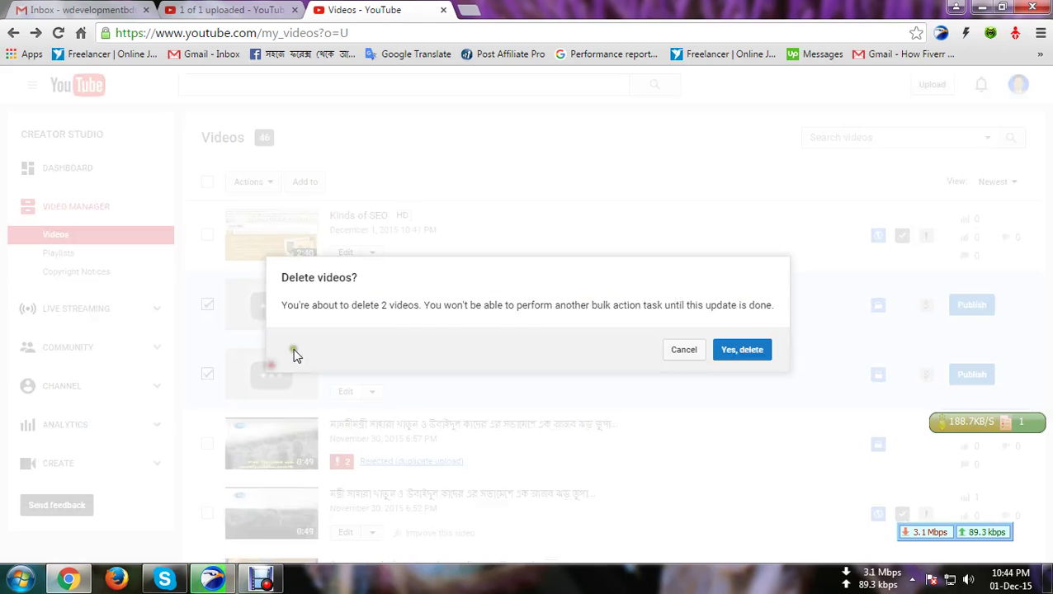
{"action": "left_click", "coordinate": [751, 353]}
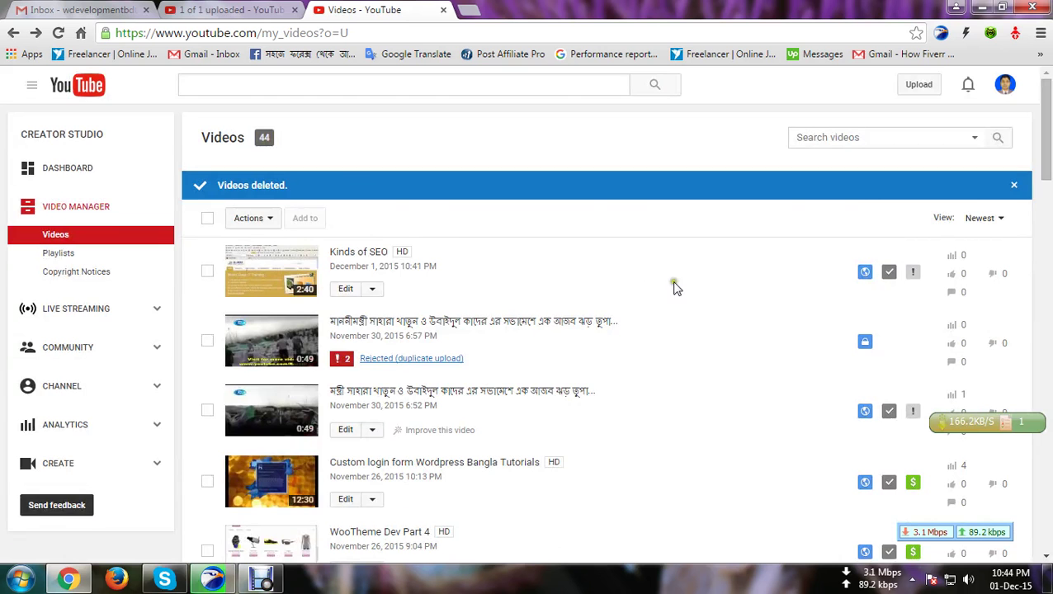
{"action": "scroll", "coordinate": [704, 286], "scroll_direction": "down", "scroll_amount": 10}
{"action": "scroll", "coordinate": [705, 286], "scroll_direction": "up", "scroll_amount": 10}
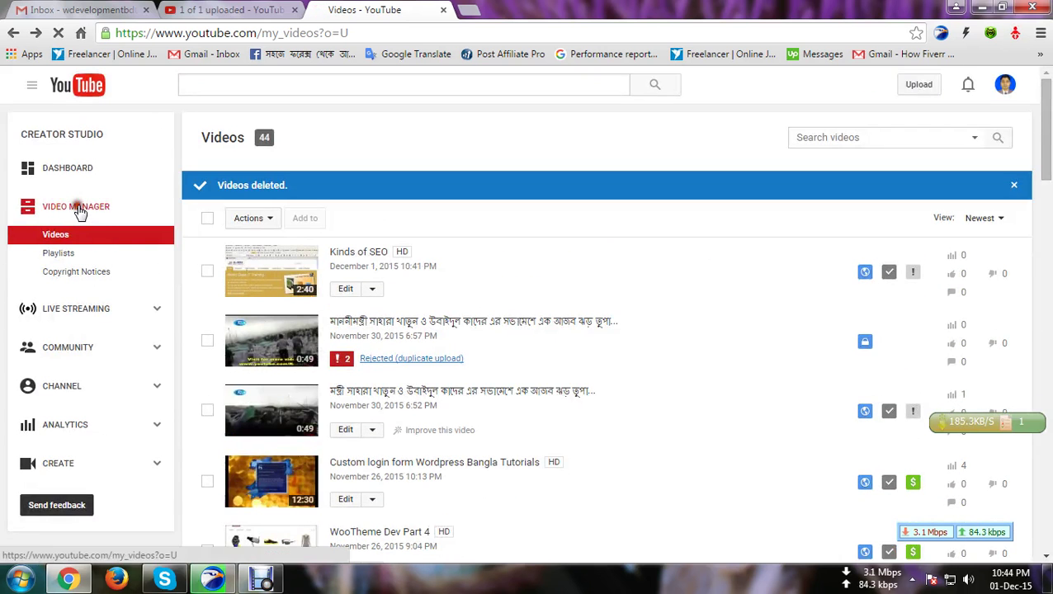
{"action": "left_click", "coordinate": [78, 208]}
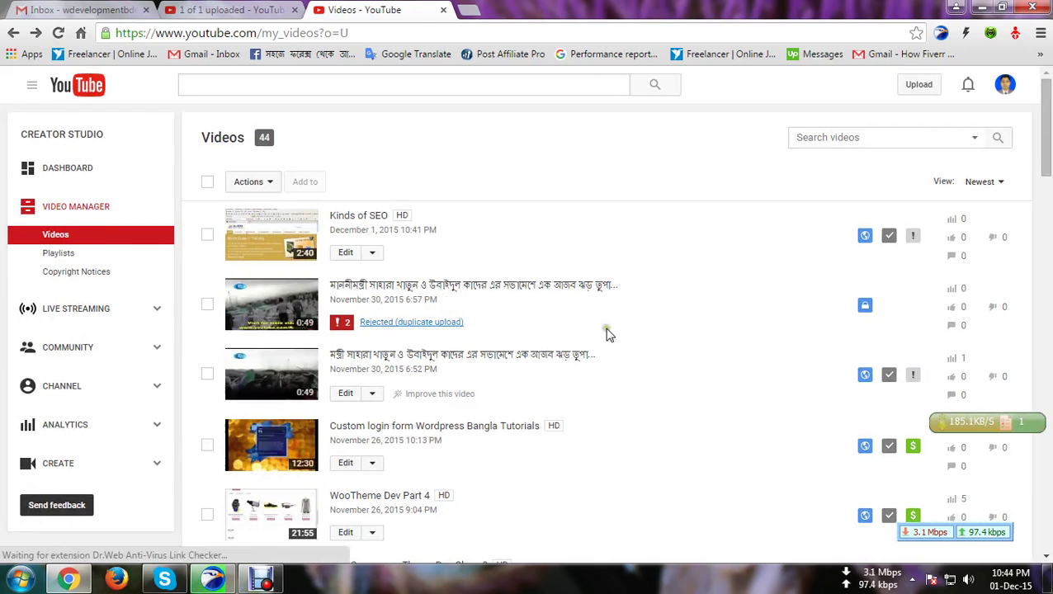
- Turn Monetize my video with advertising off and on again for the Kinds of SEO video, and save the changes
{"action": "left_click", "coordinate": [914, 237]}
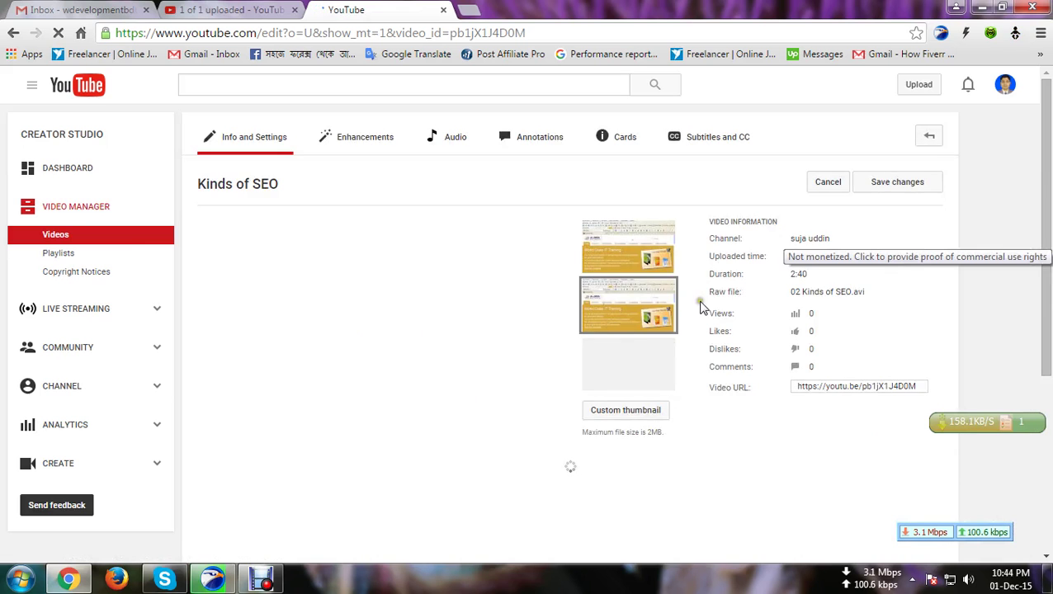
{"action": "scroll", "coordinate": [539, 373], "scroll_direction": "down", "scroll_amount": 1}
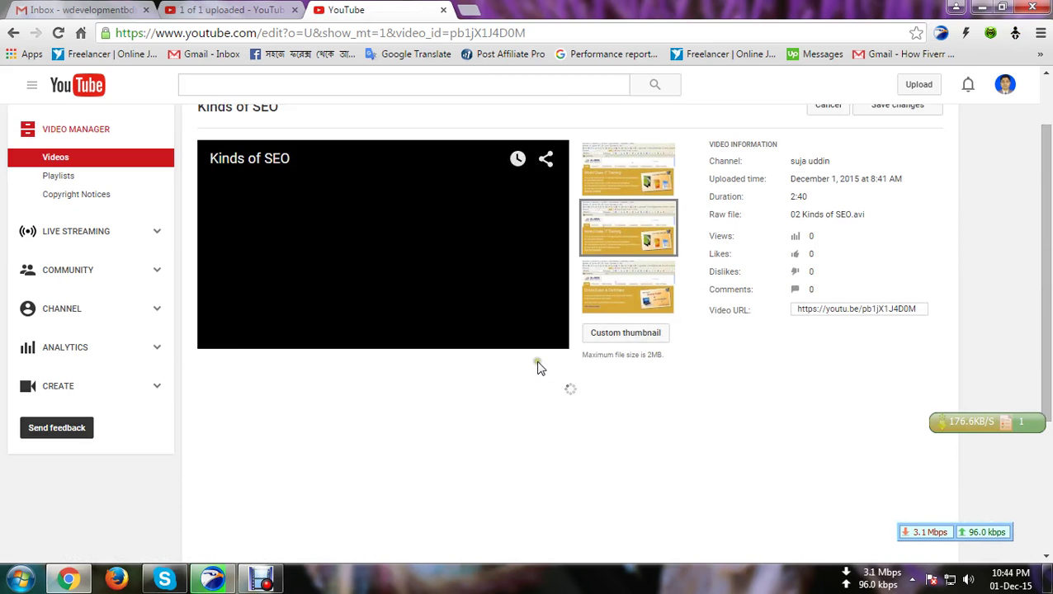
{"action": "scroll", "coordinate": [536, 367], "scroll_direction": "down", "scroll_amount": 2}
{"action": "left_click", "coordinate": [489, 257]}
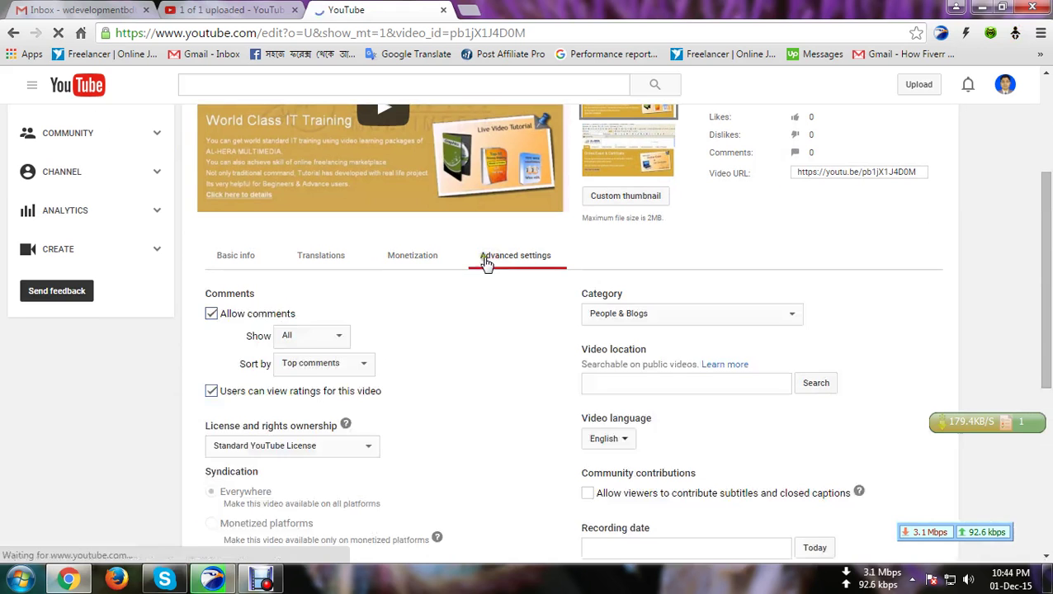
{"action": "left_click", "coordinate": [432, 257]}
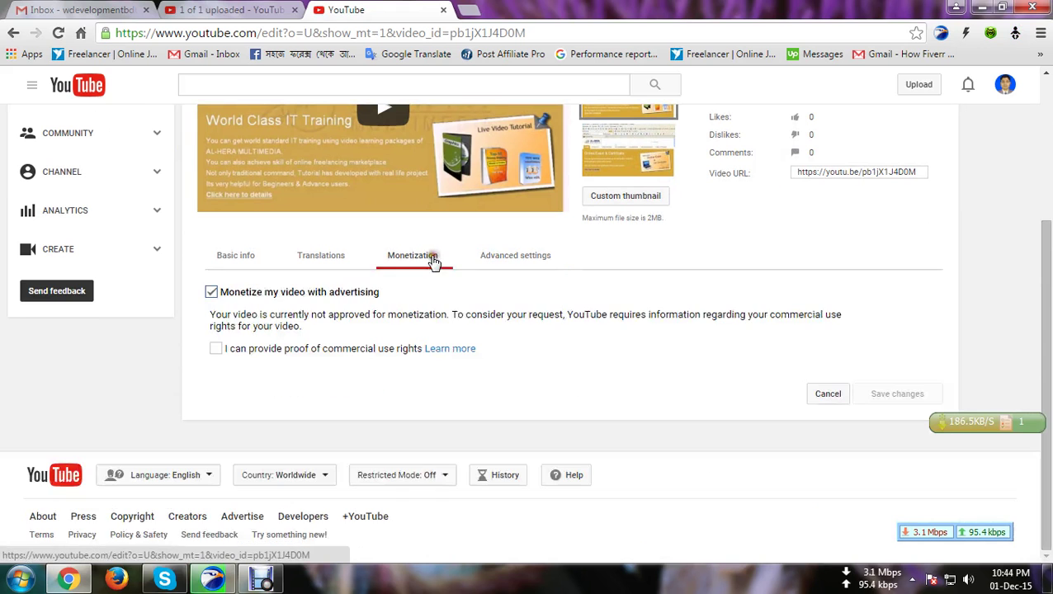
{"action": "left_click", "coordinate": [212, 292]}
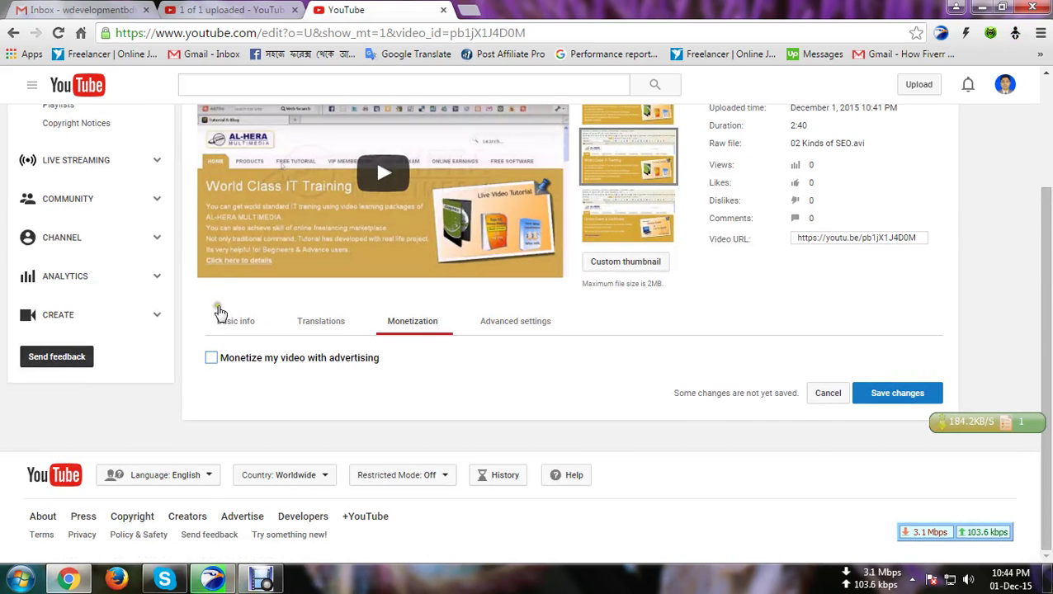
{"action": "left_click", "coordinate": [211, 360]}
{"action": "left_click", "coordinate": [879, 393]}
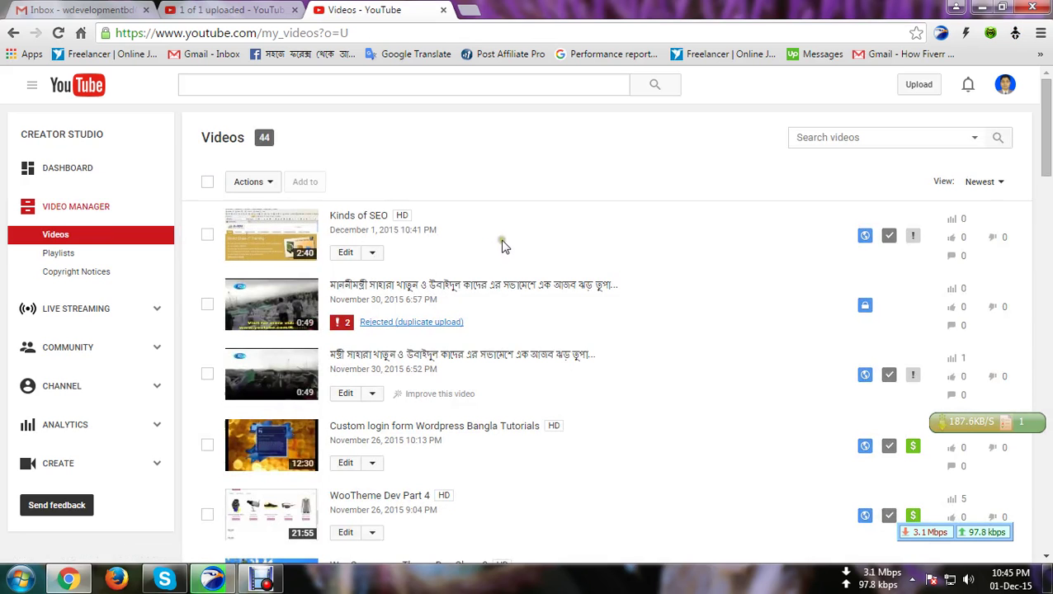
{"action": "mouse_move", "coordinate": [269, 582]}
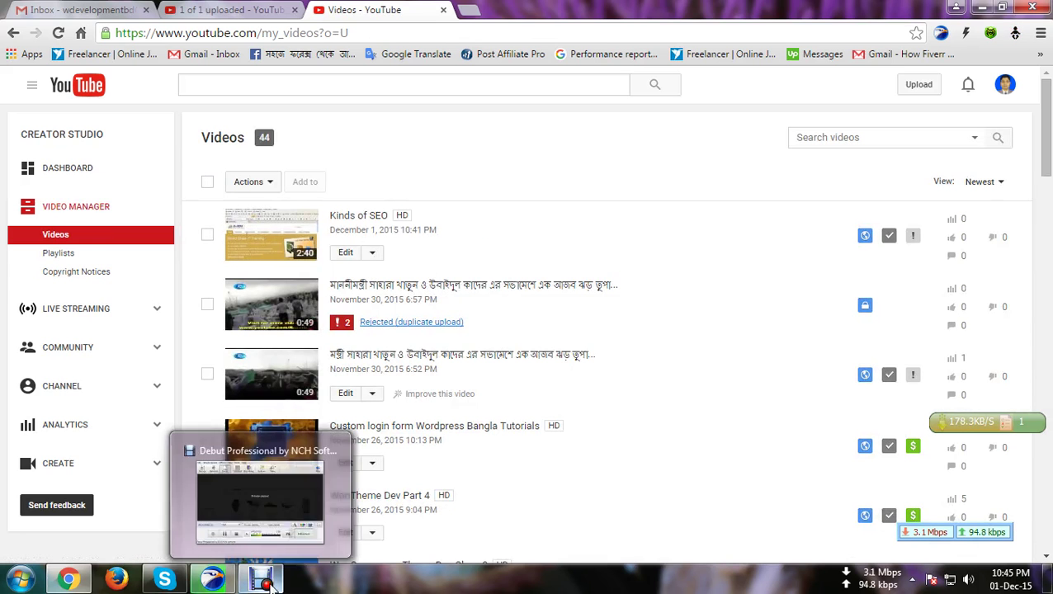
{"action": "left_click", "coordinate": [266, 582]}
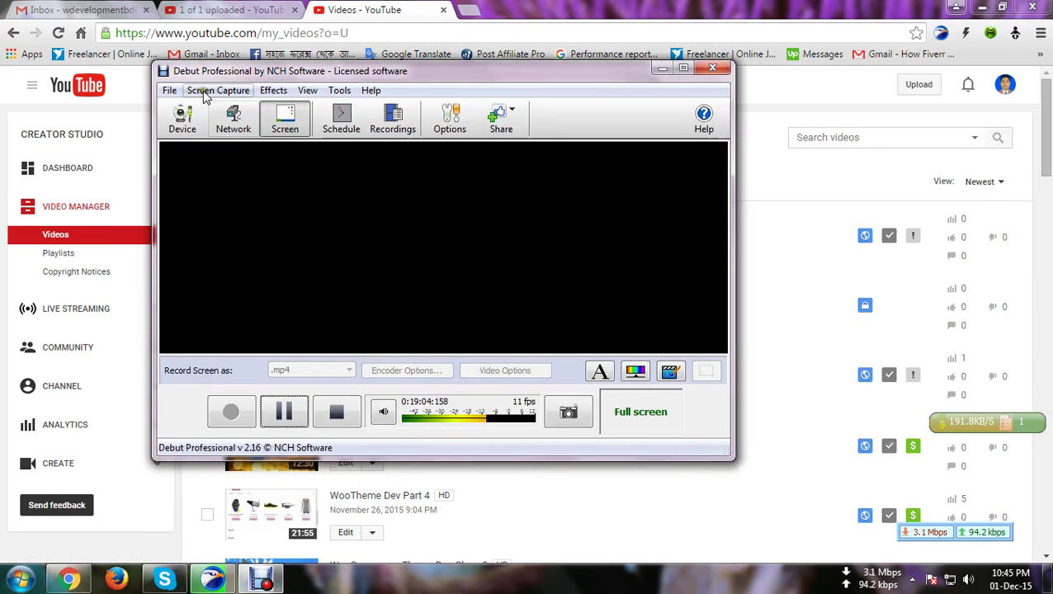
{"action": "left_click", "coordinate": [169, 90]}
{"action": "left_click", "coordinate": [252, 230]}
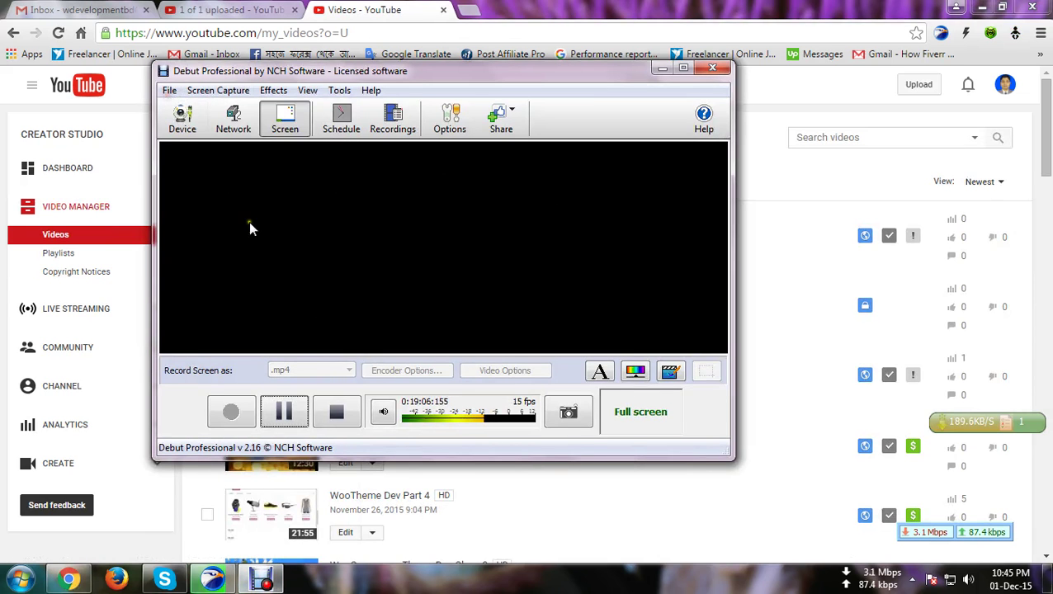